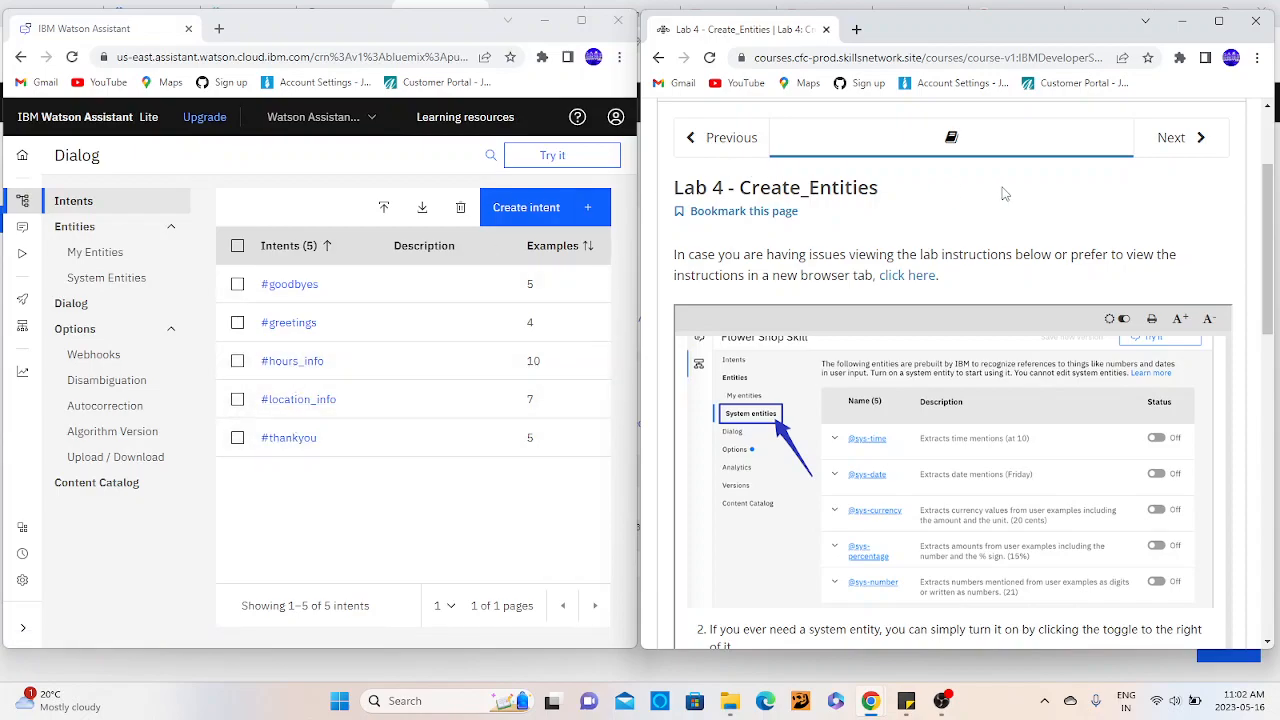
- Go to the Lab 3: Import Intents page in Module 2 of the Build Your Own Chatbot course
click(744, 147)
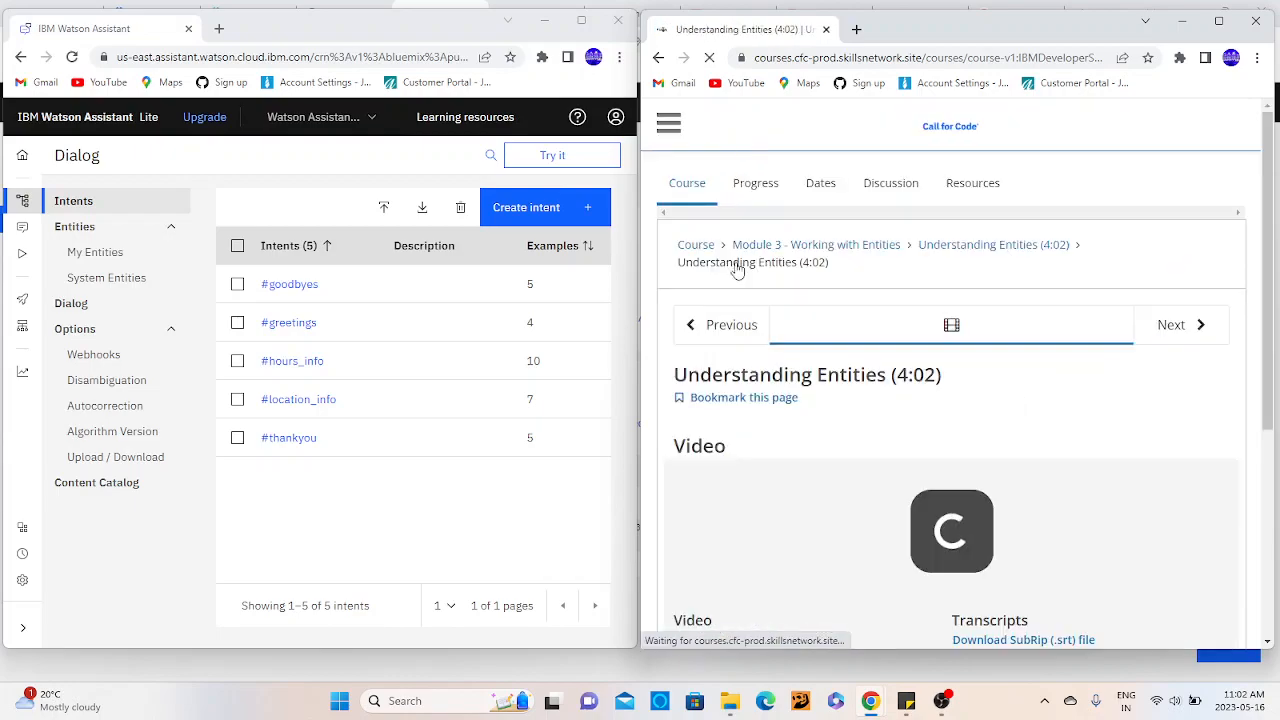
click(732, 326)
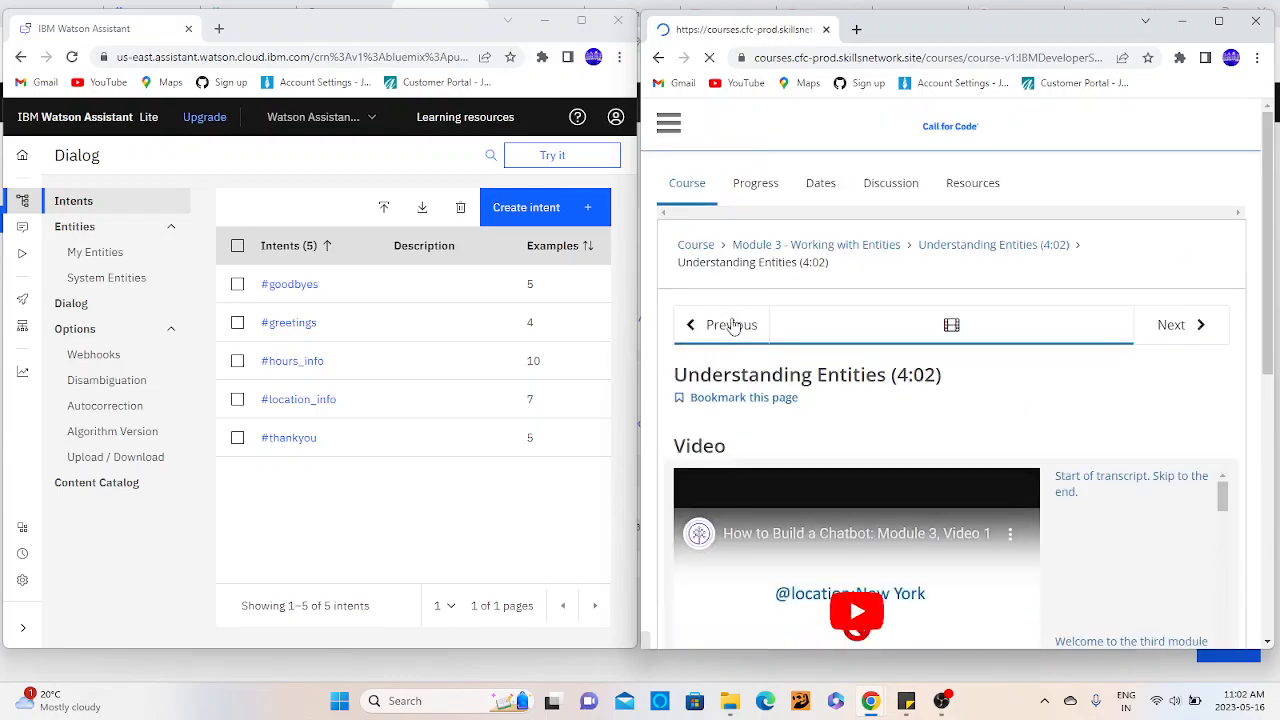
click(705, 256)
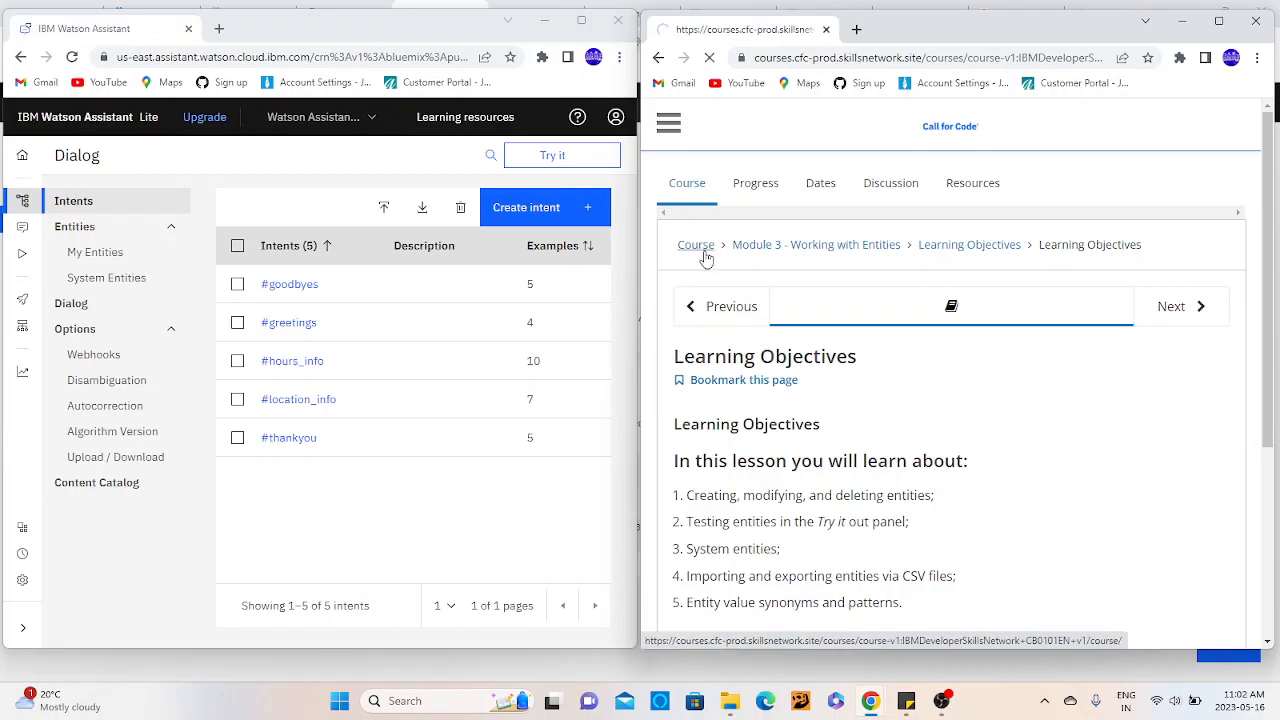
scroll(706, 258, down, 4)
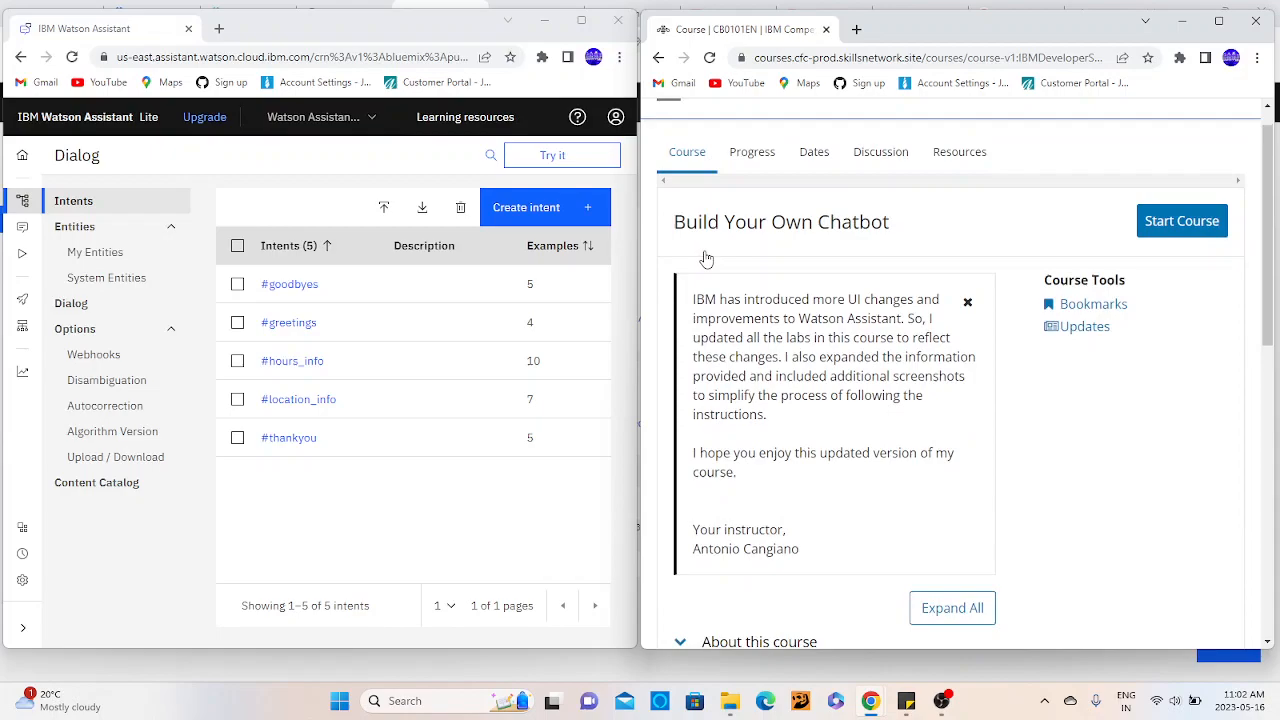
click(791, 480)
click(786, 586)
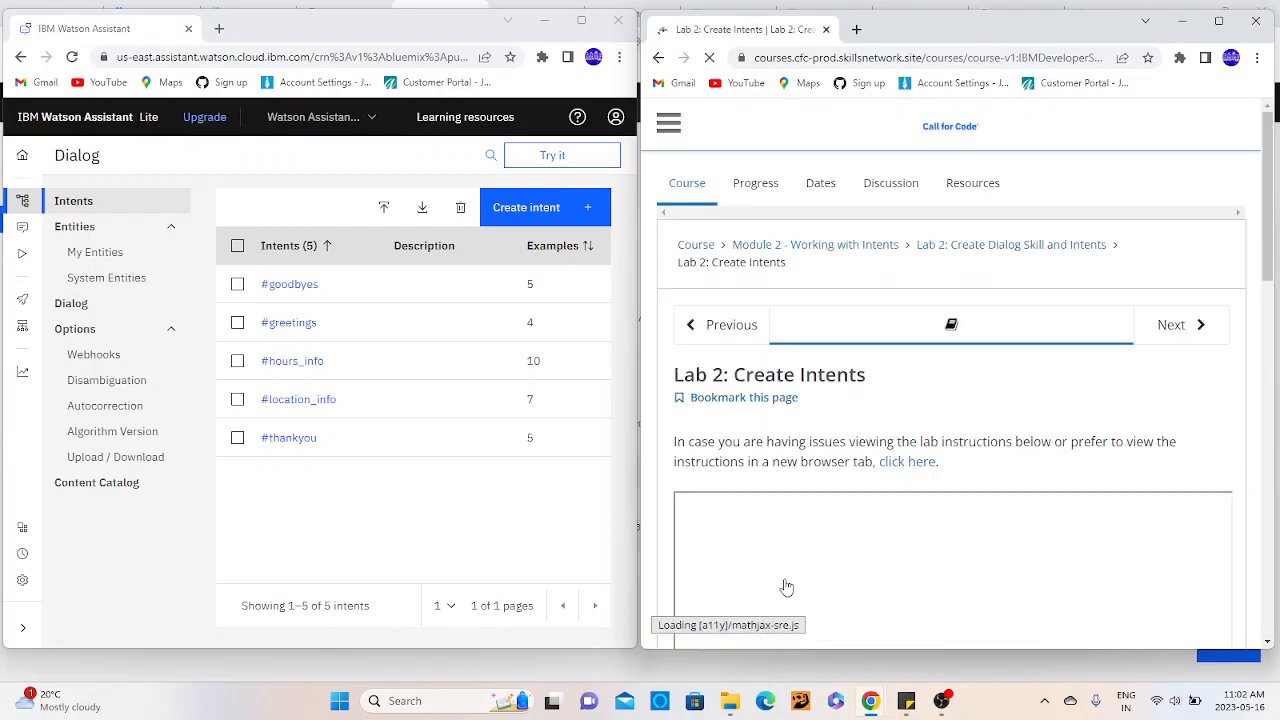
click(1153, 320)
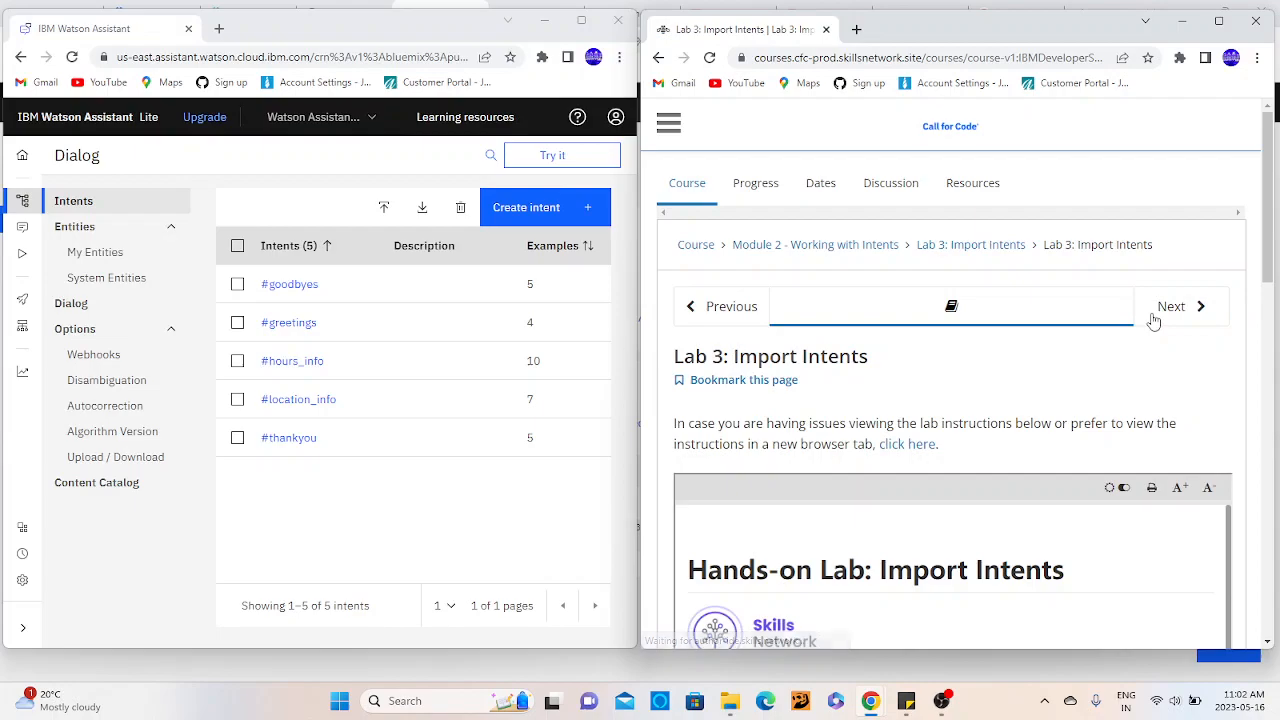
- Read the Lab 3 instructions on Content Catalog intents, exporting intents, and importing intents from a CSV file
scroll(1116, 380, down, 5)
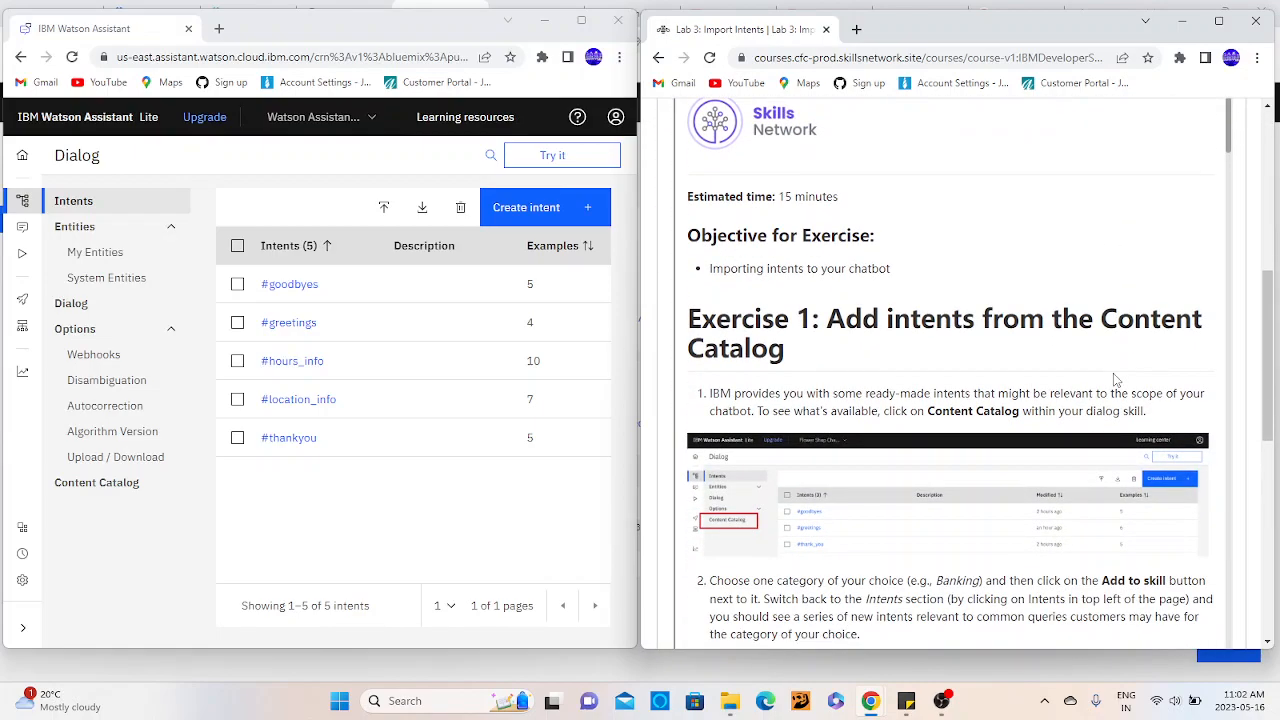
scroll(1116, 380, down, 10)
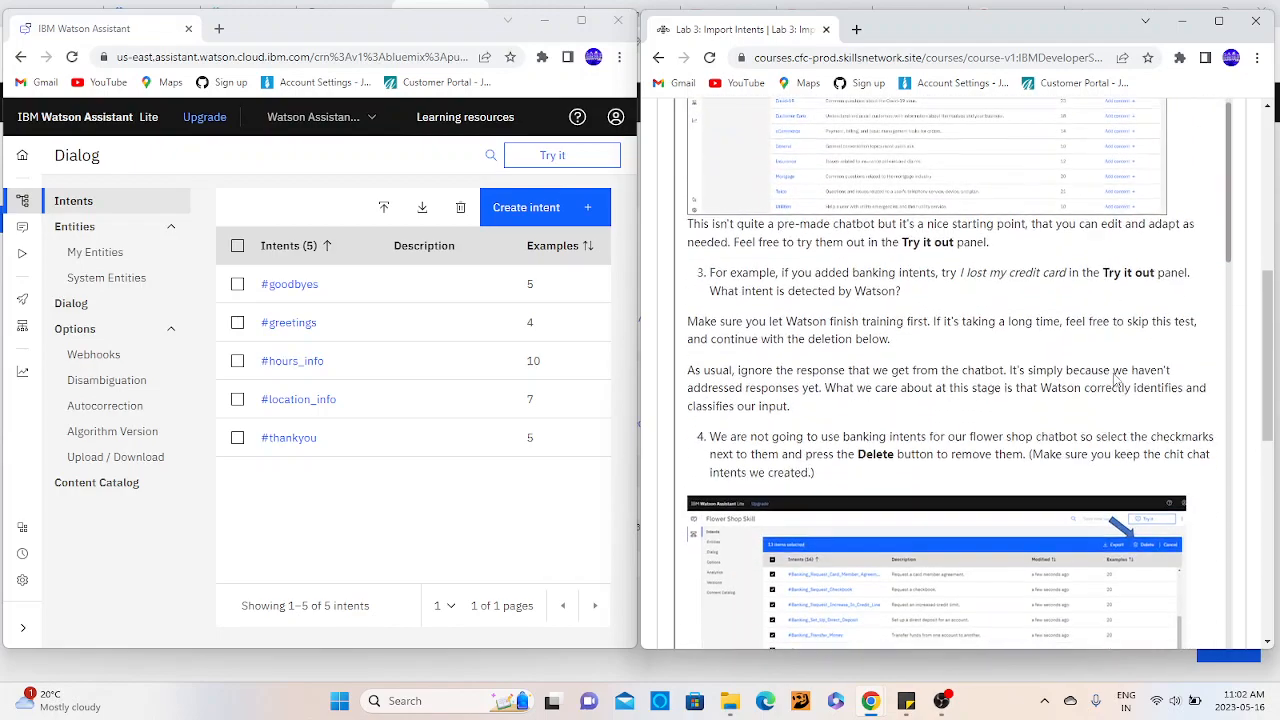
scroll(1116, 380, down, 10)
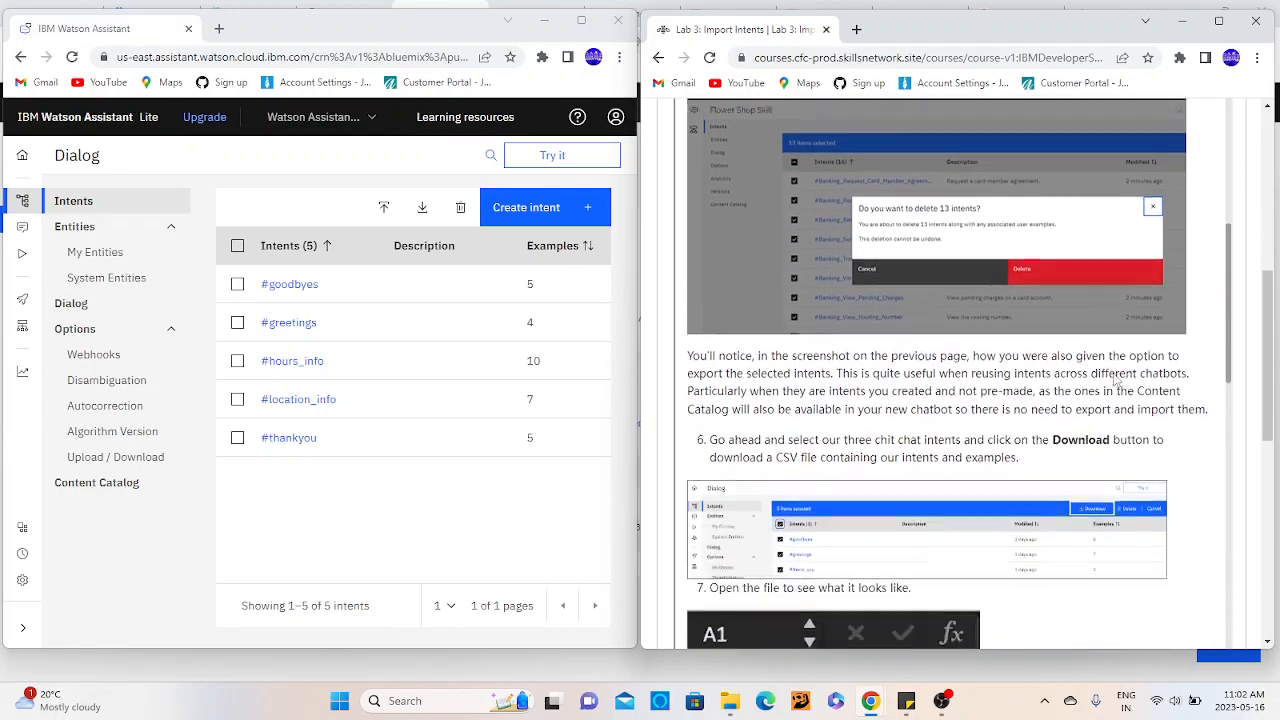
scroll(1116, 380, down, 6)
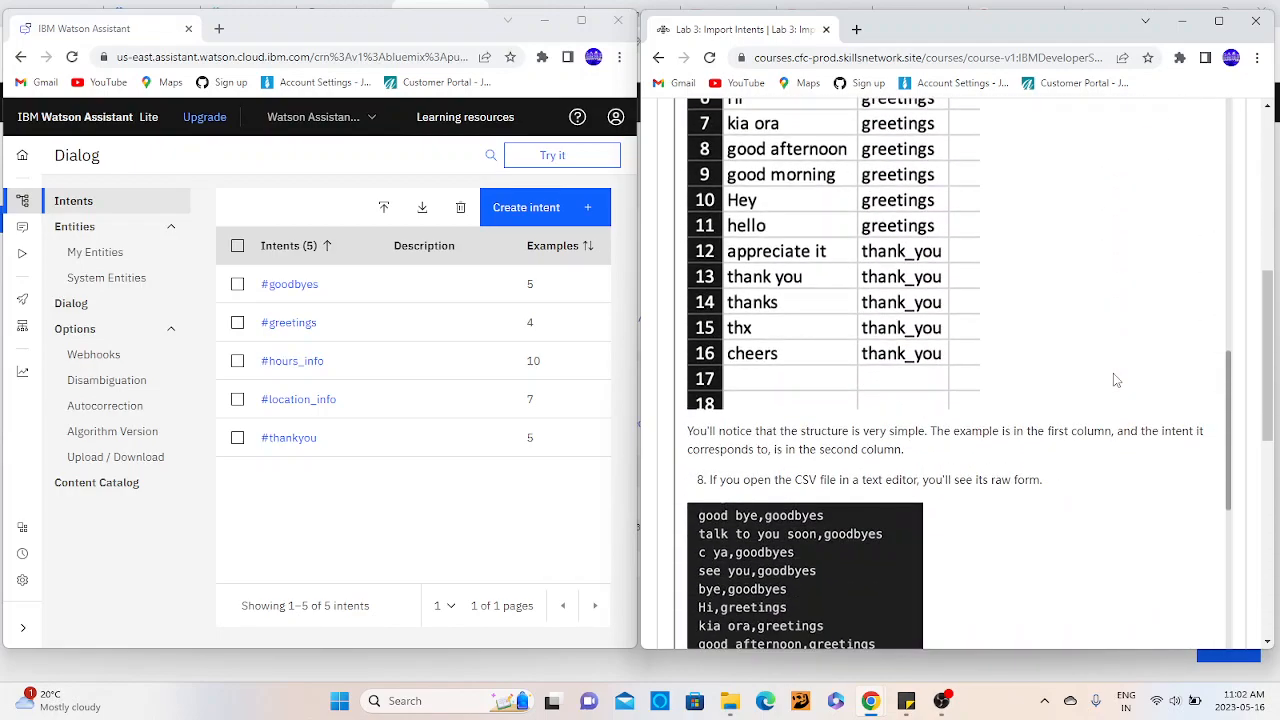
scroll(1116, 380, down, 8)
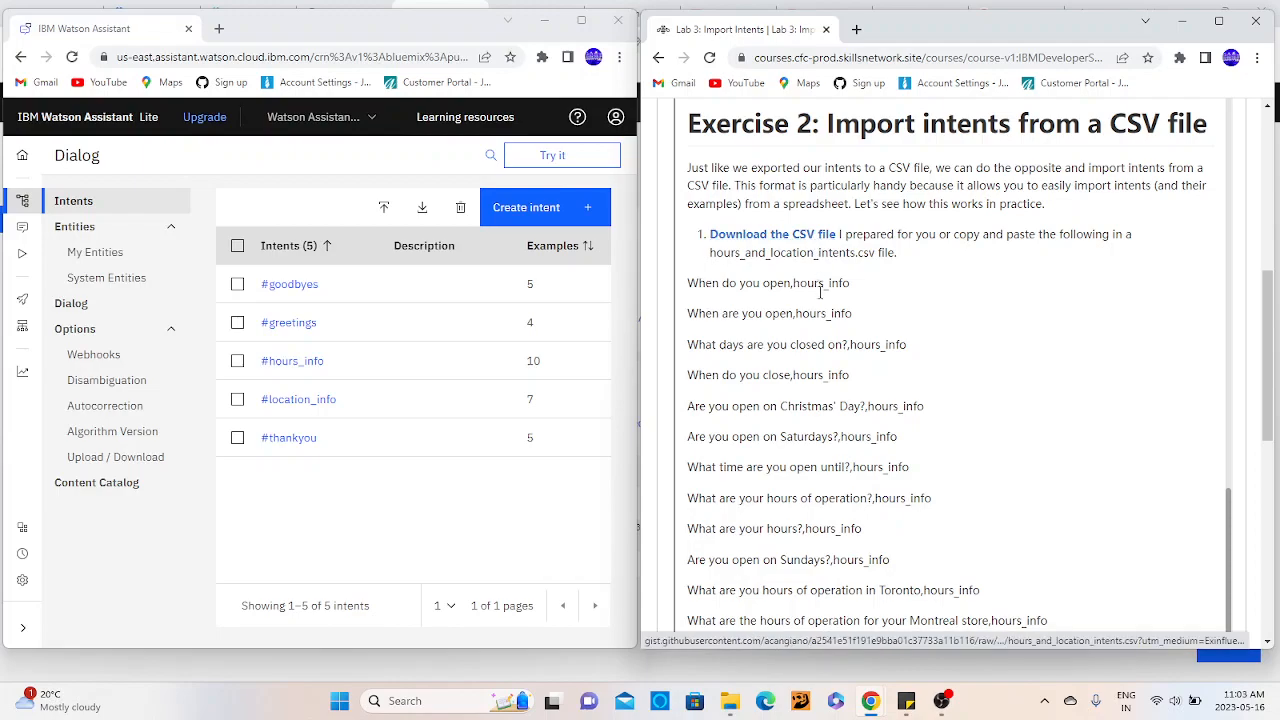
scroll(818, 333, down, 7)
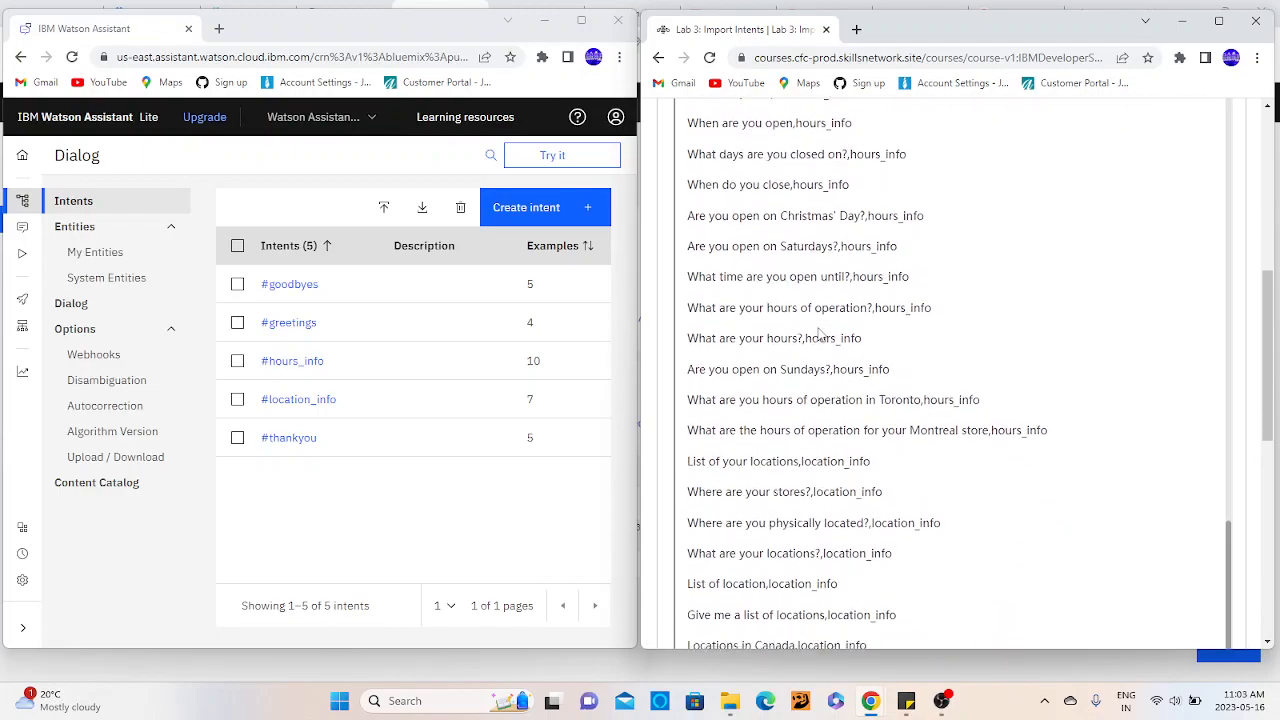
scroll(818, 330, down, 1)
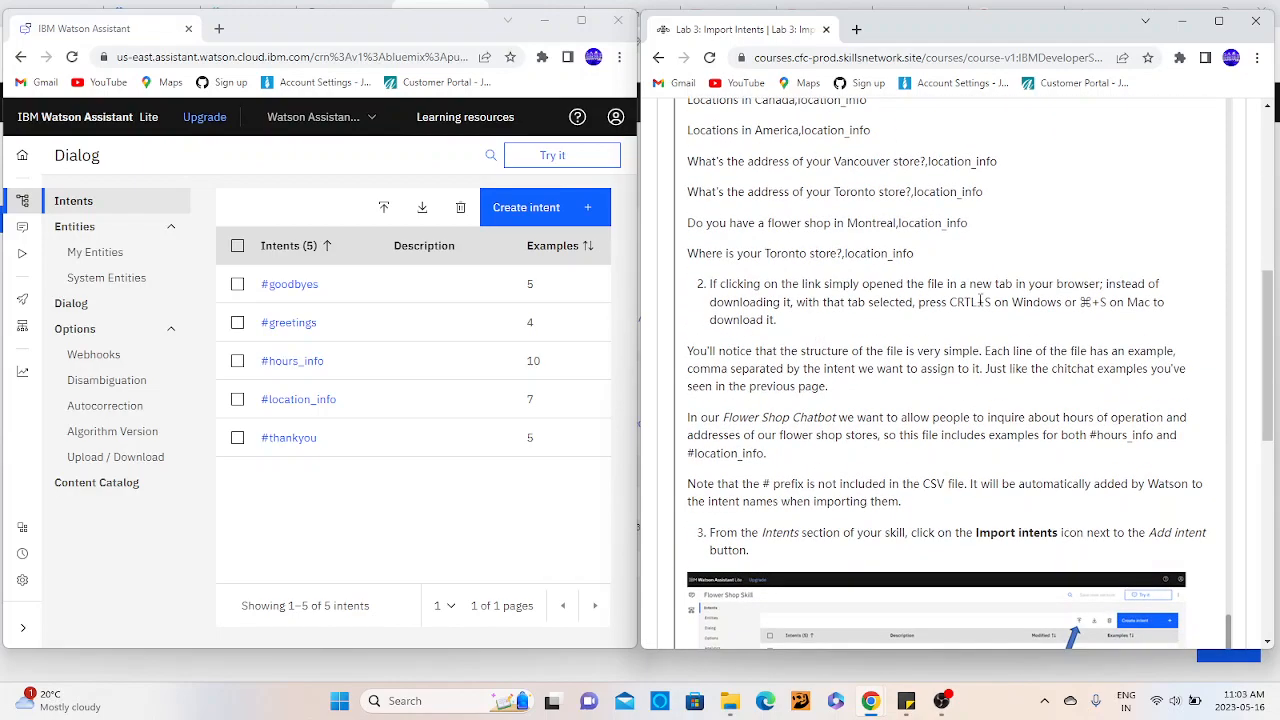
drag(949, 302, 1072, 316)
click(1020, 238)
- Return to Exercise 2's CSV download link and try to save the page to the computer
scroll(1020, 238, up, 3)
scroll(1020, 238, up, 10)
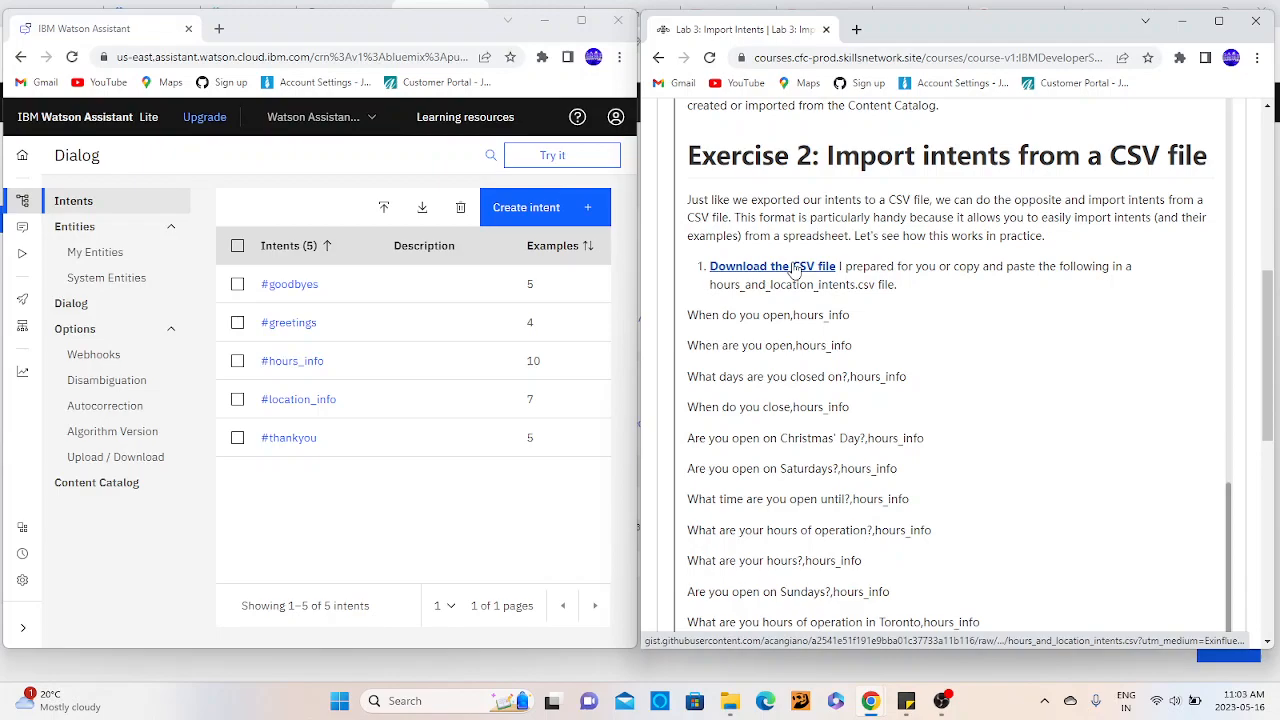
key(ctrl+s)
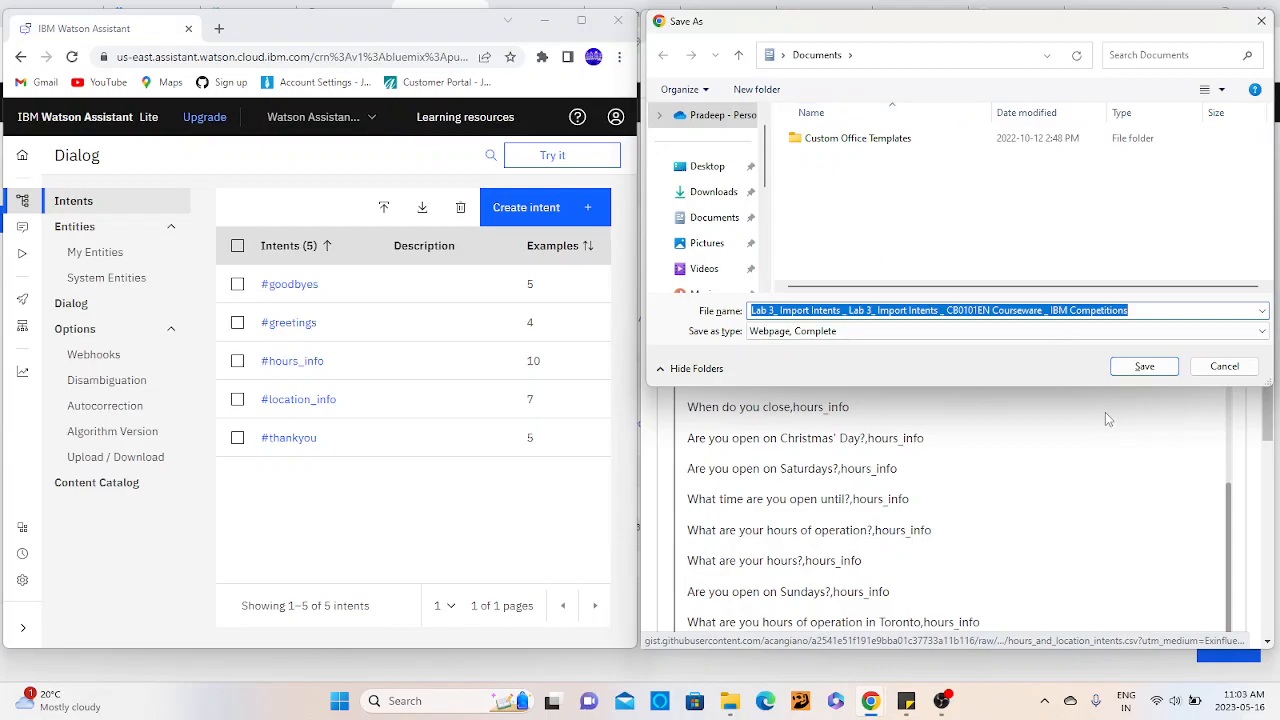
click(1222, 366)
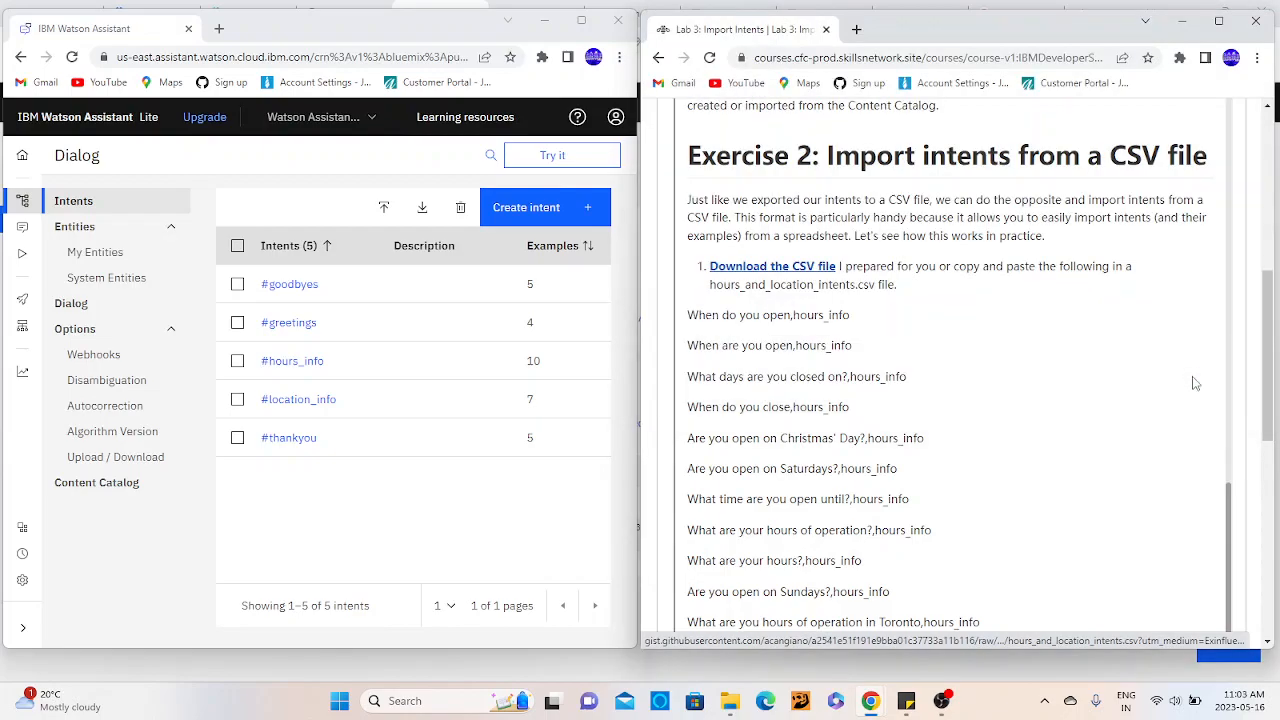
- Try to upload intents from a CSV file into the dialog skill, browsing the computer for a file
scroll(967, 325, down, 7)
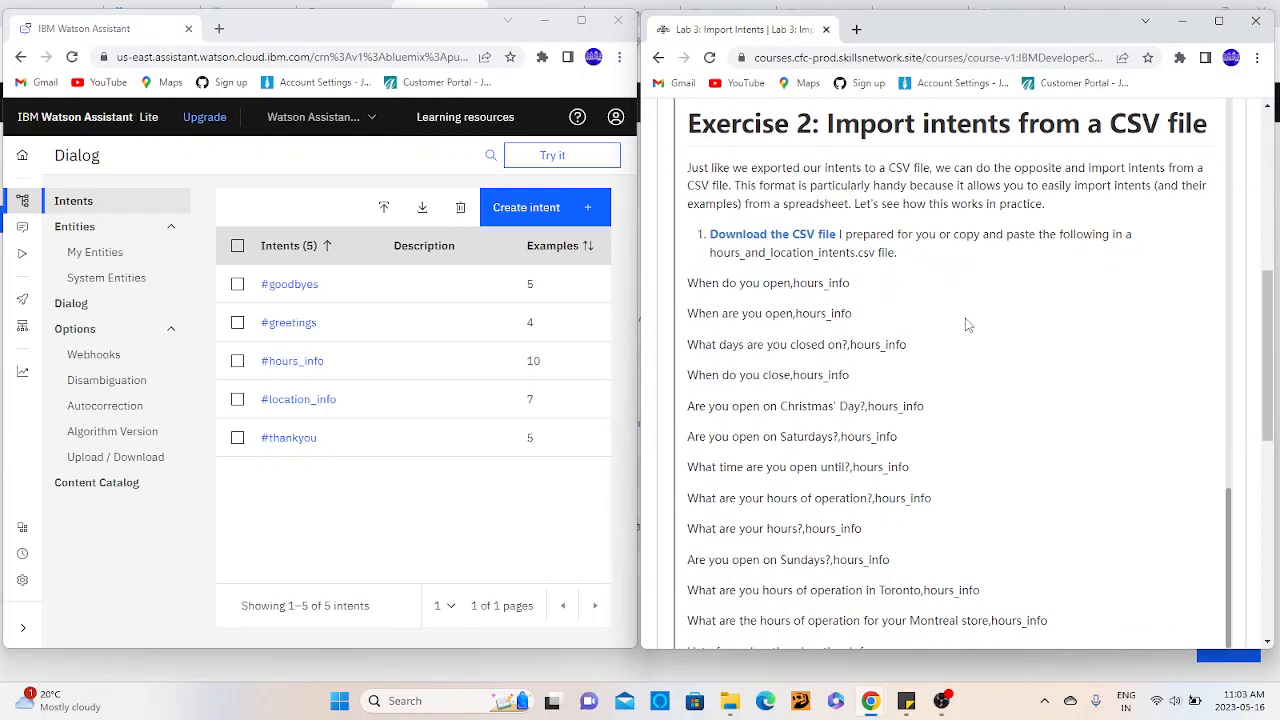
scroll(967, 322, down, 1)
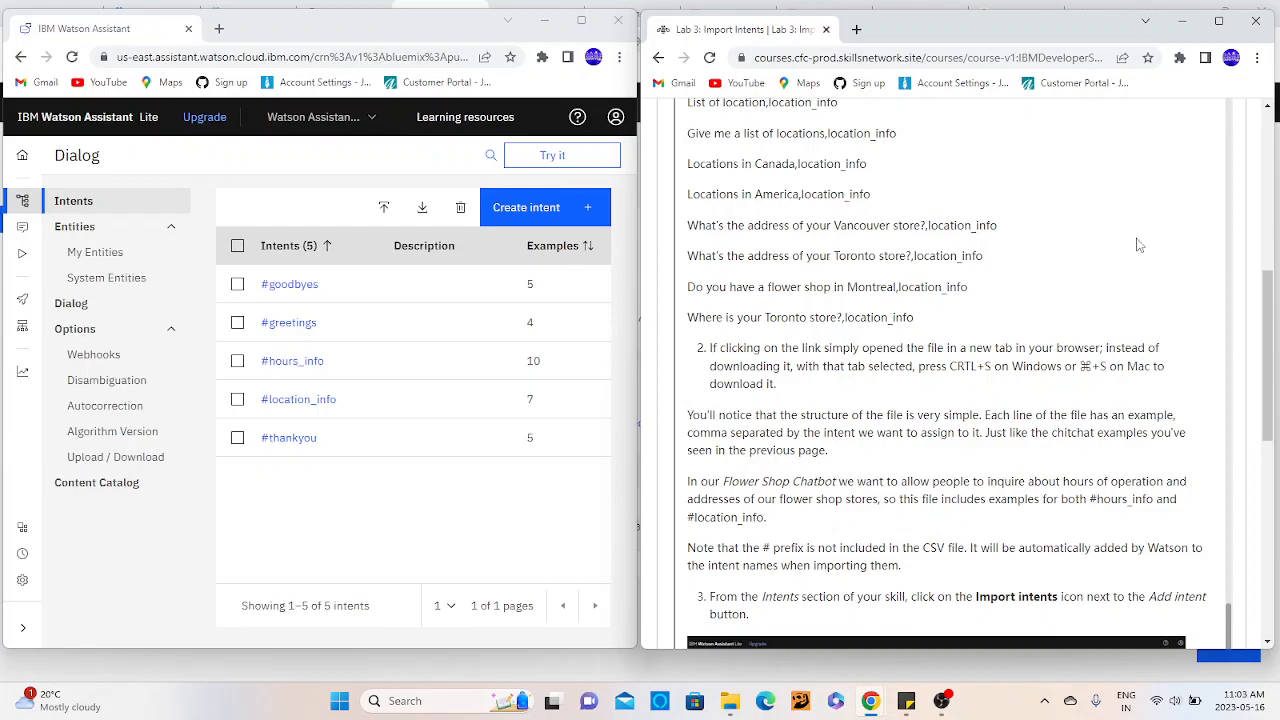
click(385, 208)
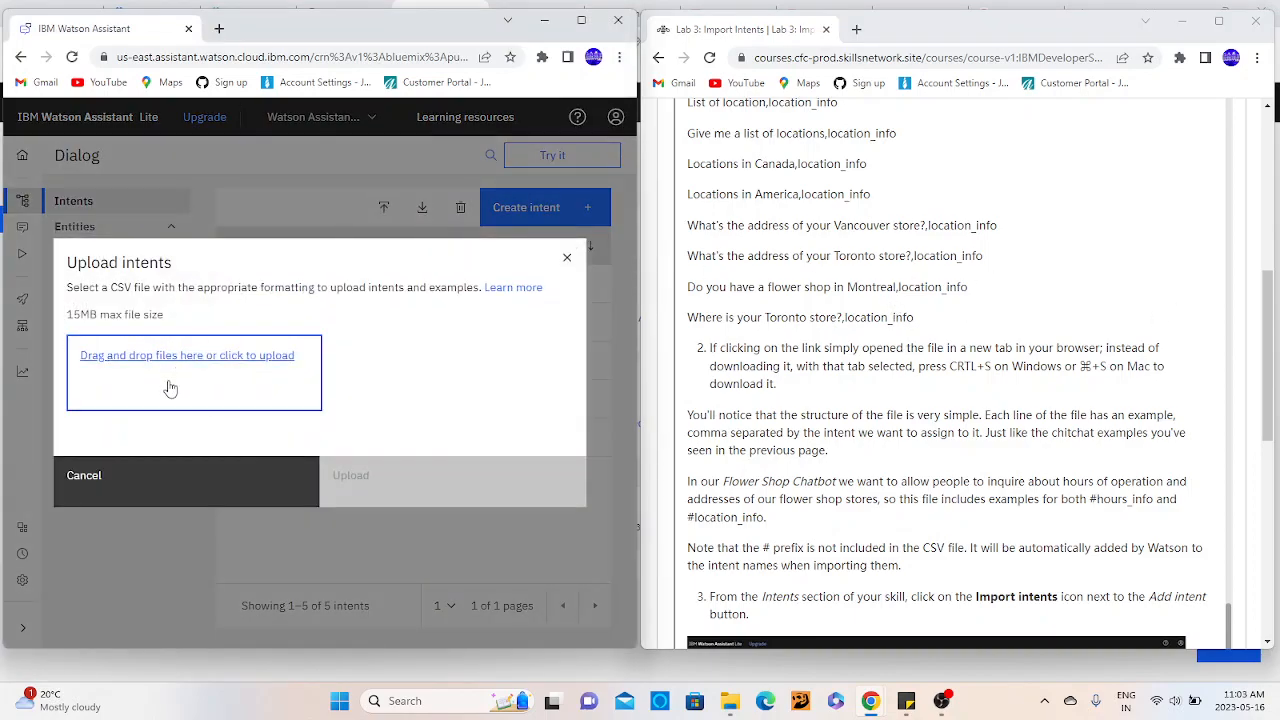
click(171, 388)
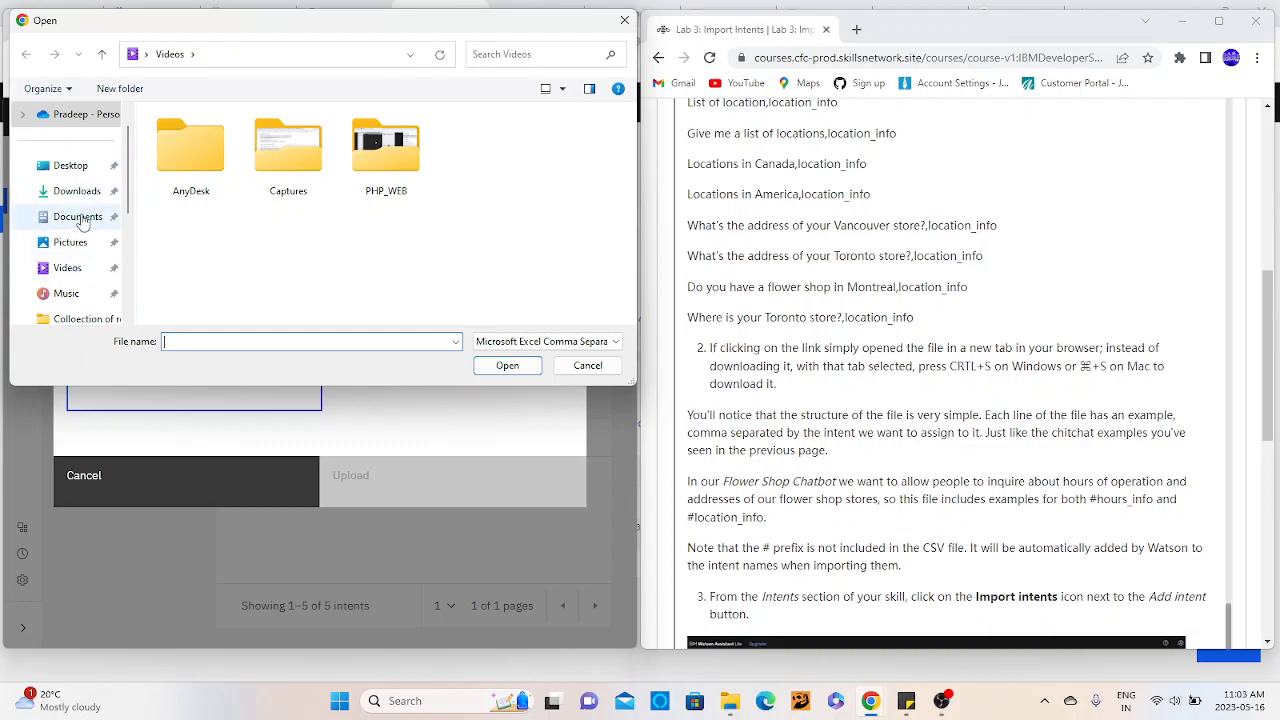
click(586, 366)
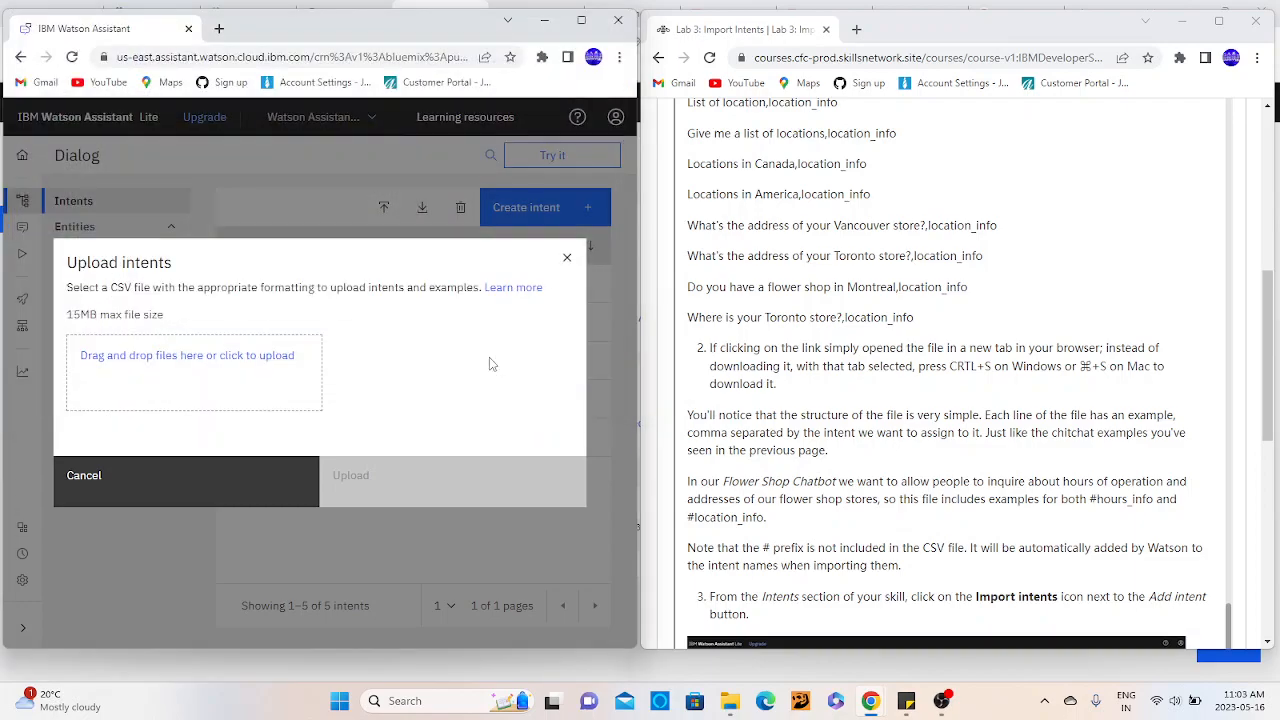
click(566, 257)
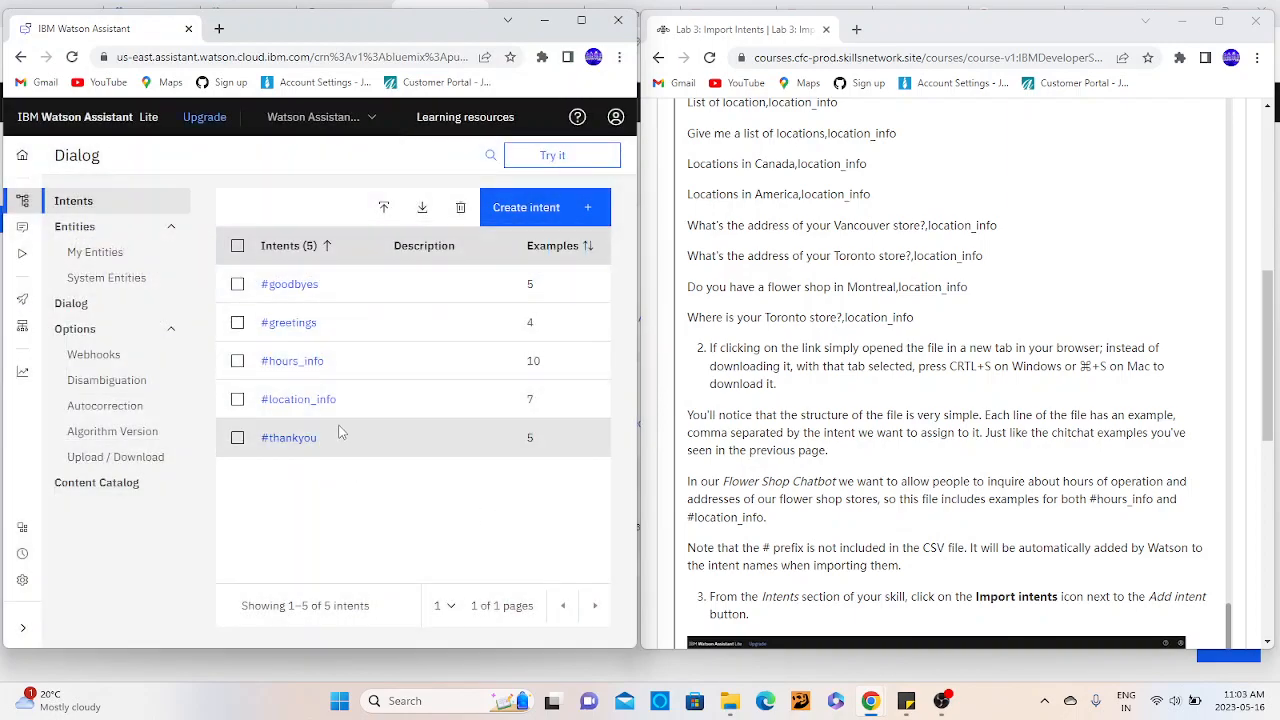
- Review the #hours_info intent's user examples against the lab's CSV lines, and return to the intents list
click(316, 369)
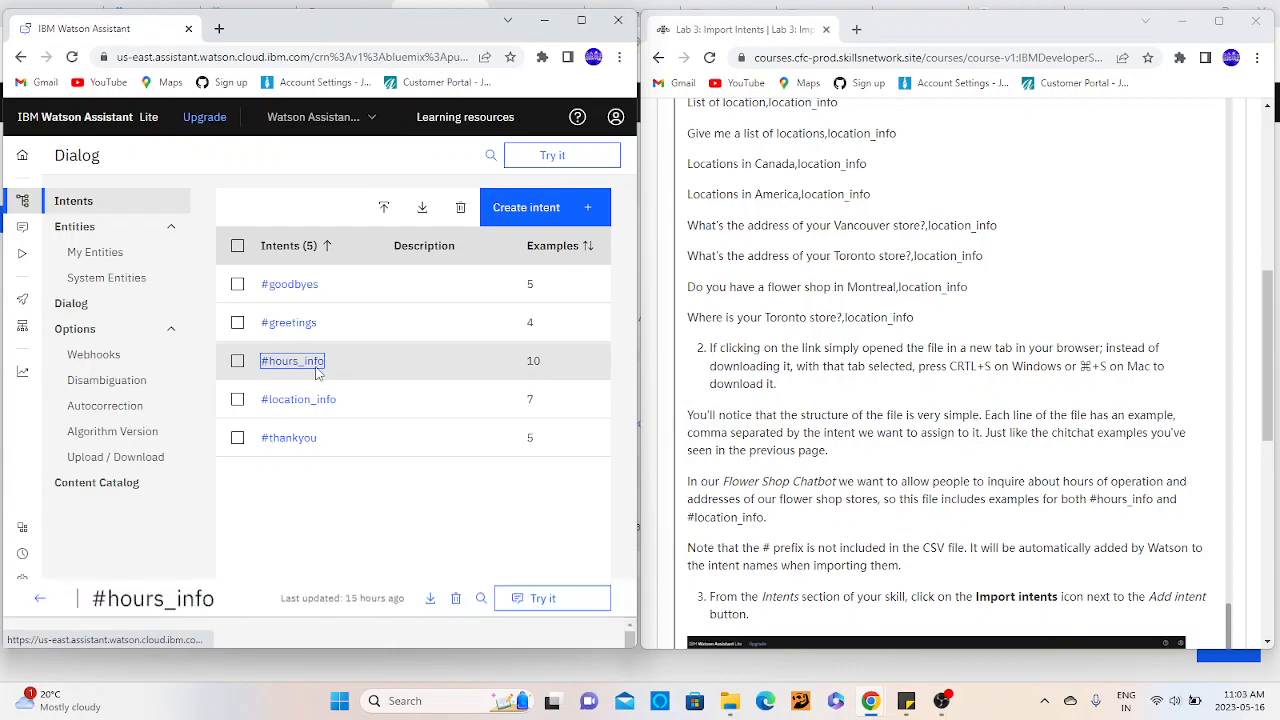
click(228, 472)
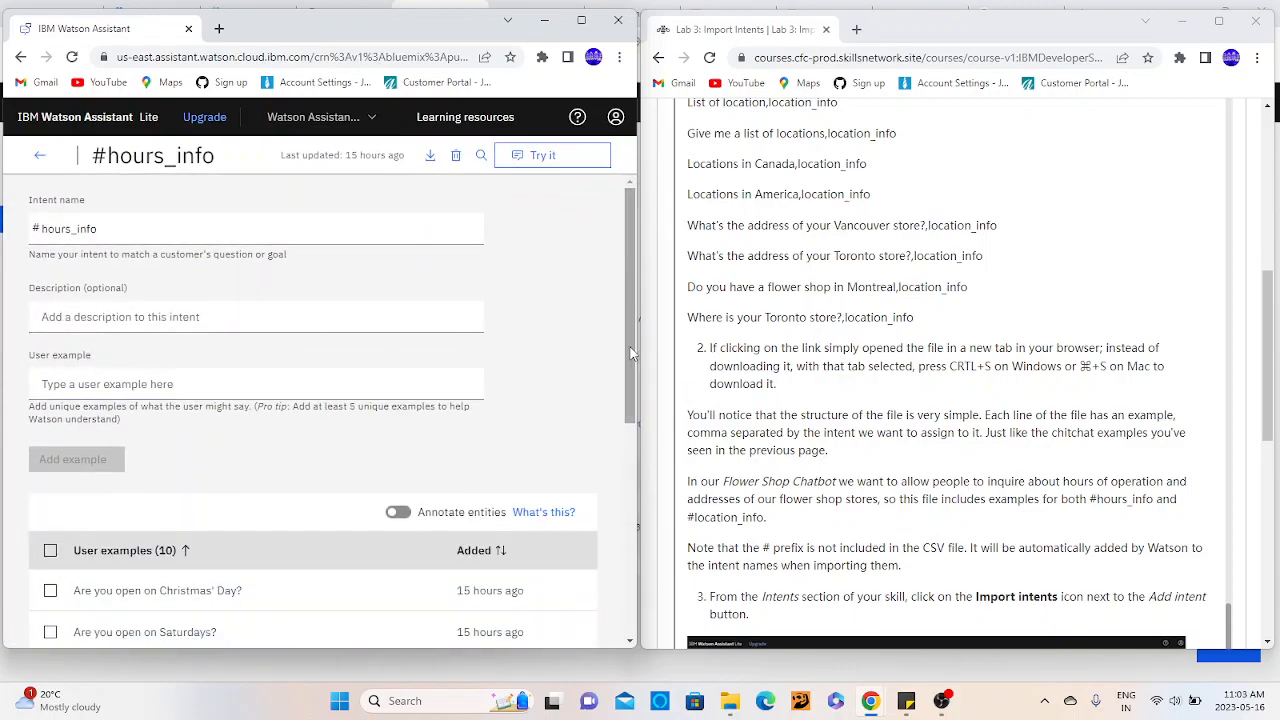
drag(631, 350, 632, 585)
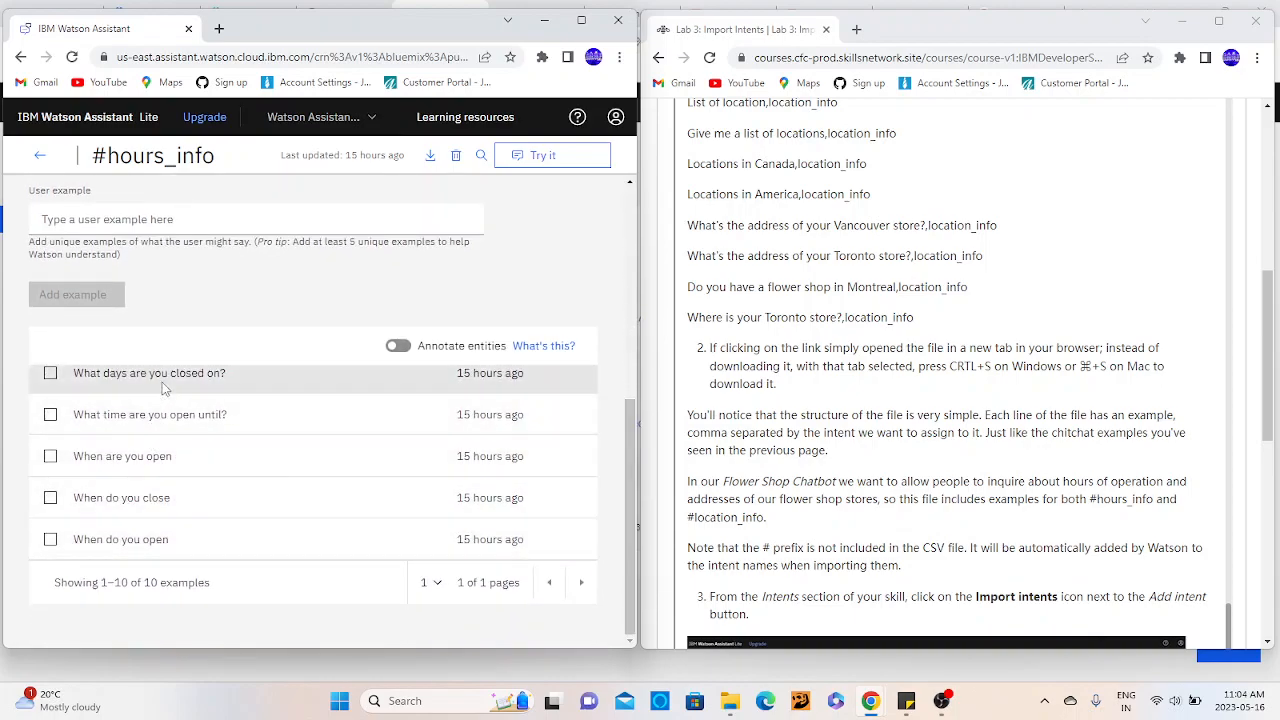
drag(633, 497, 643, 345)
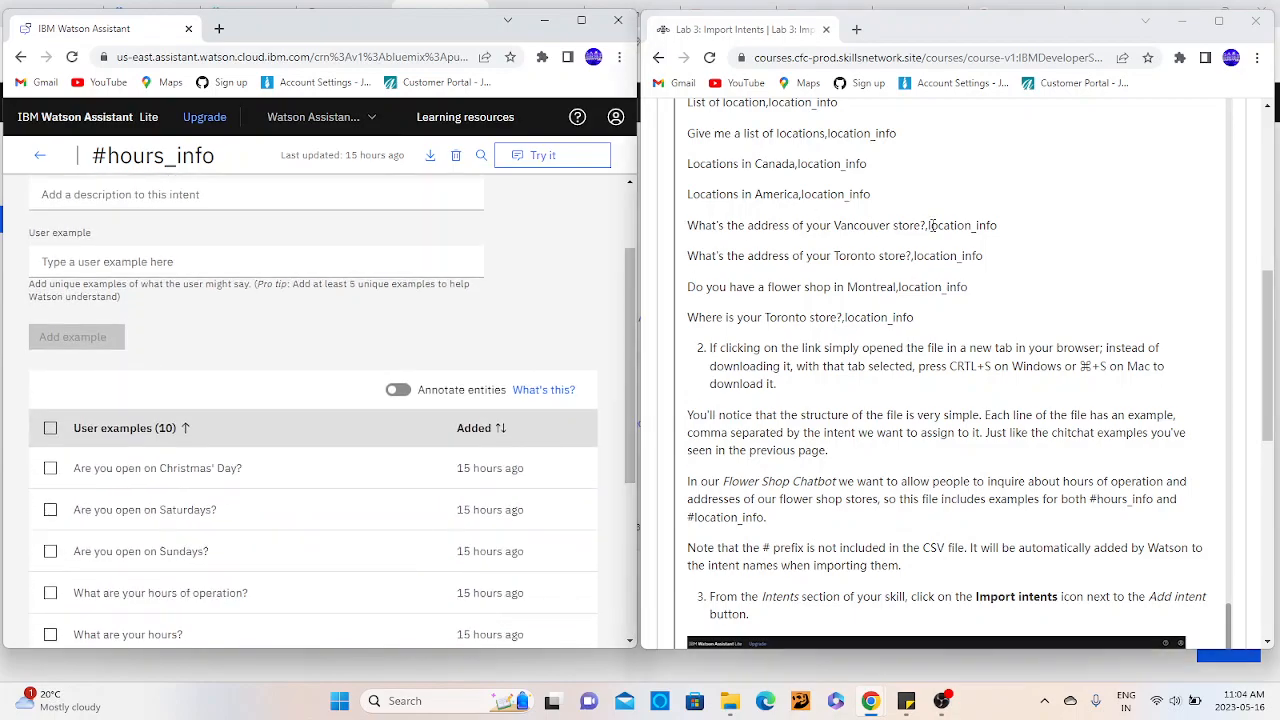
scroll(930, 225, up, 5)
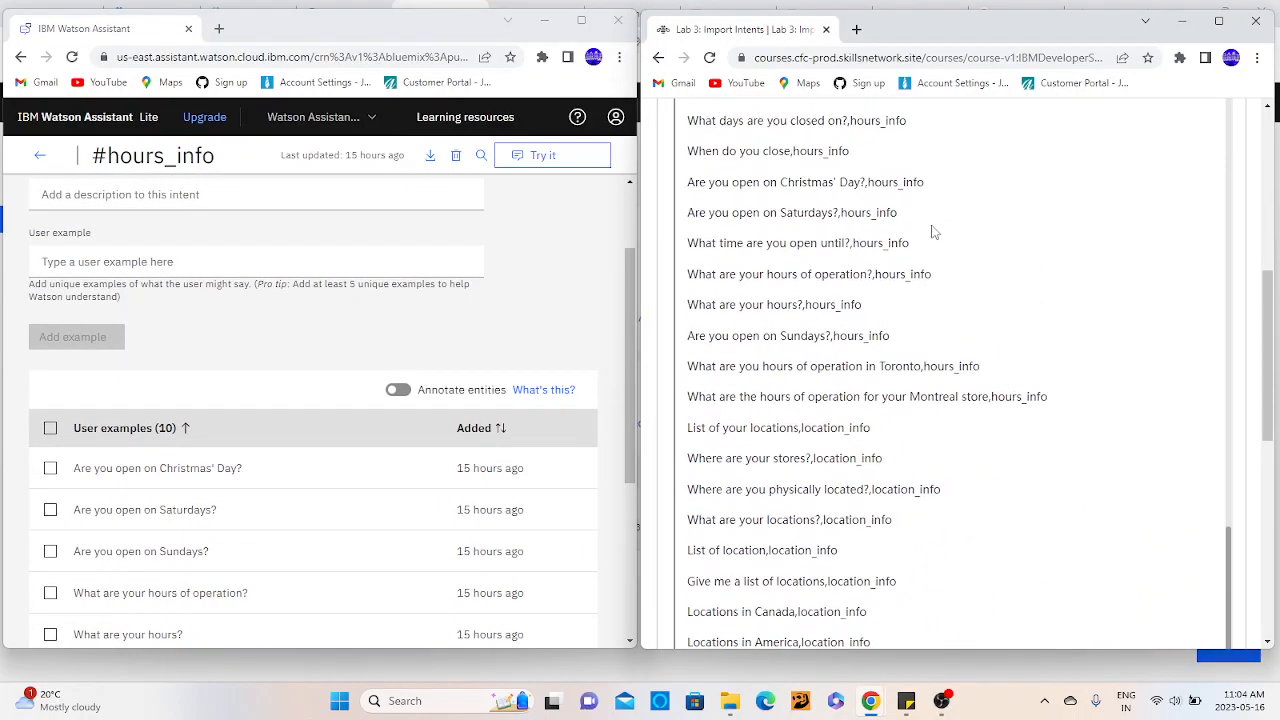
scroll(932, 232, up, 4)
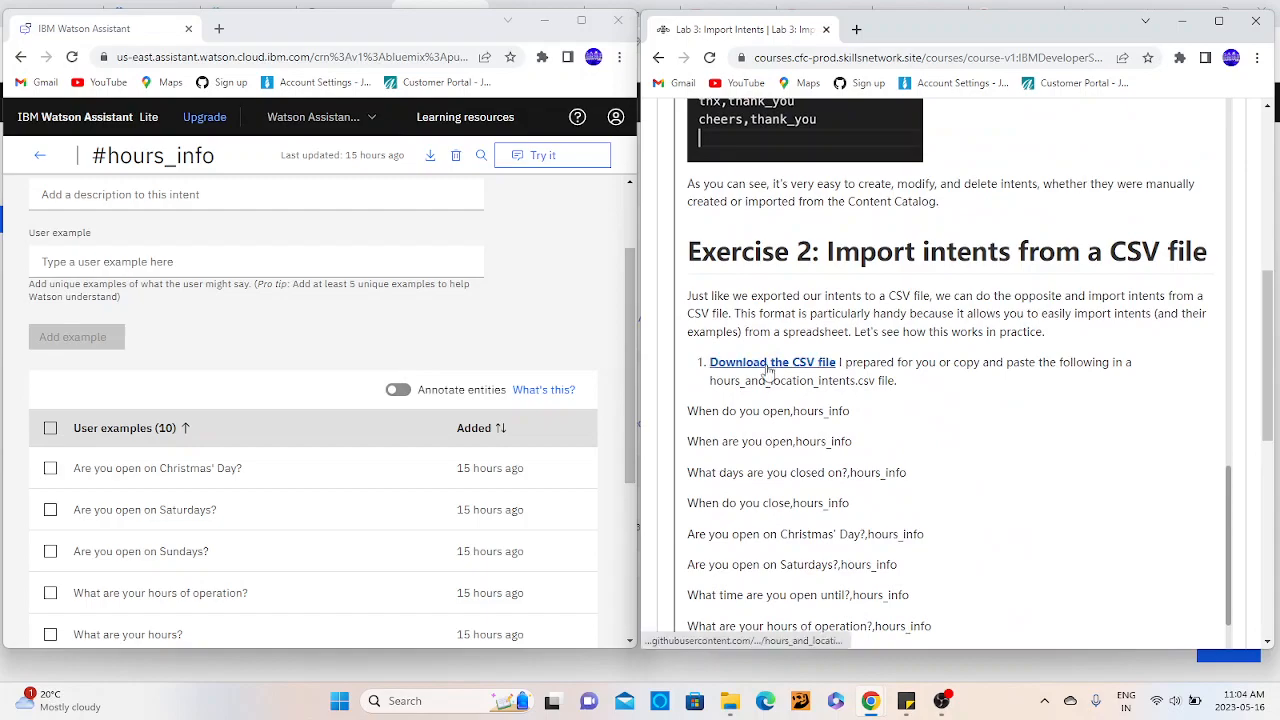
click(42, 156)
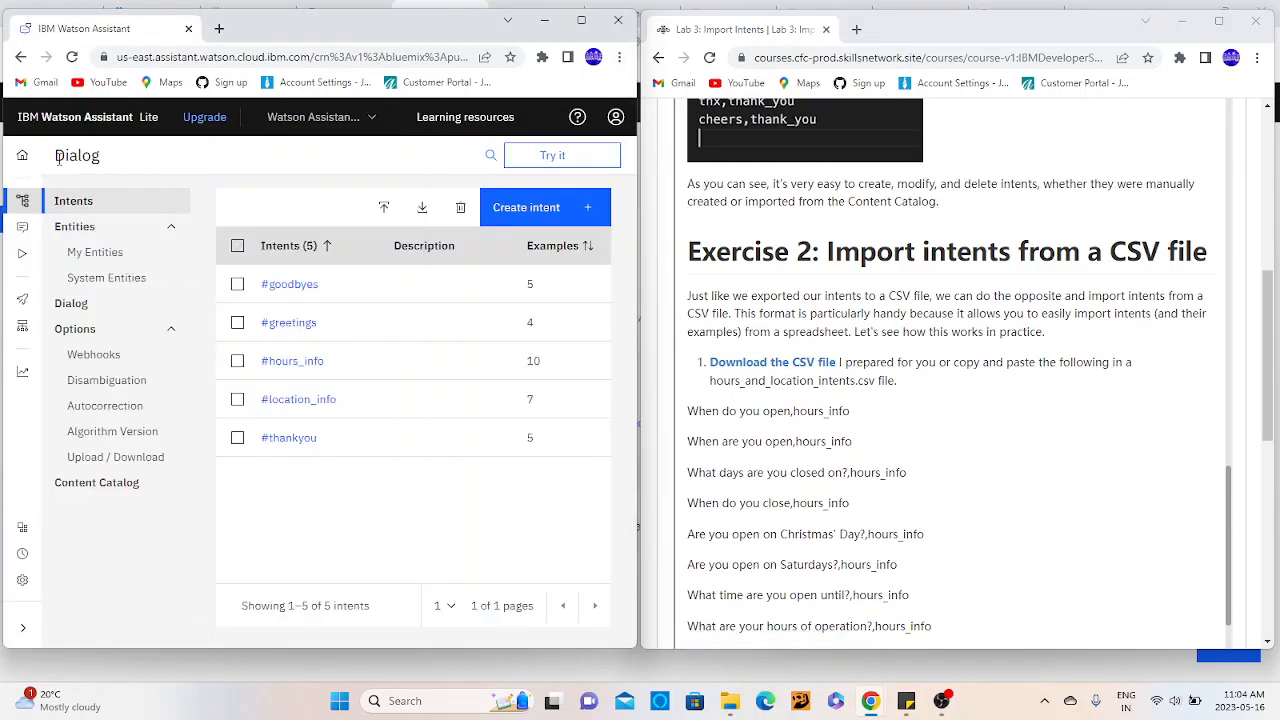
- Open the #location_info intent and view its user examples
click(300, 399)
click(538, 374)
drag(632, 364, 629, 431)
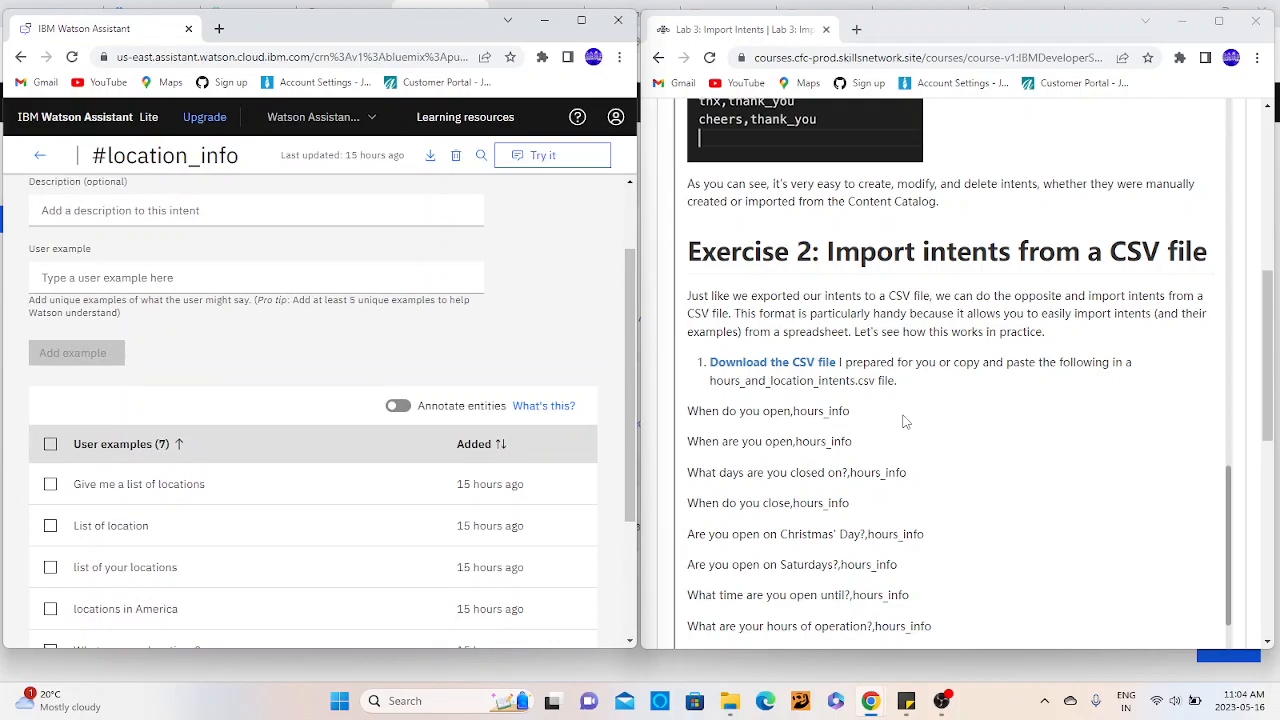
- Examine how the lab's CSV lines pair each example, such as "When do you open", with its intent name
click(893, 425)
scroll(893, 425, down, 1)
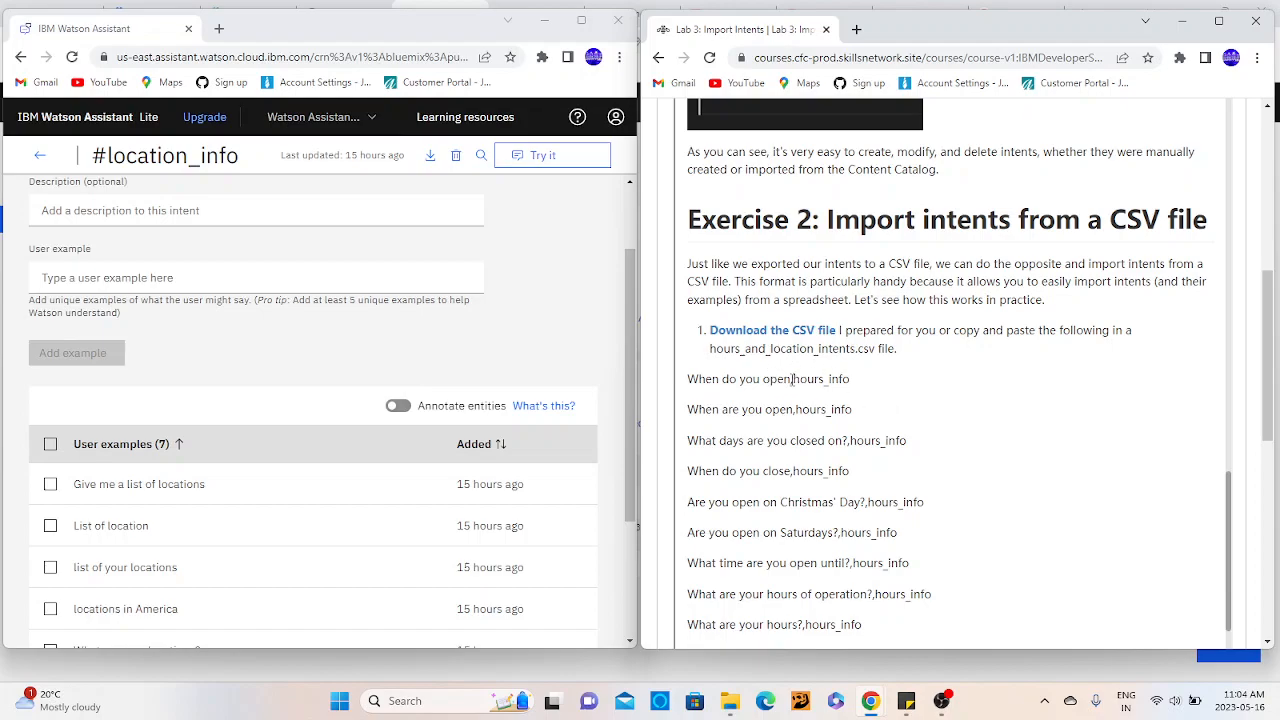
drag(792, 379, 863, 379)
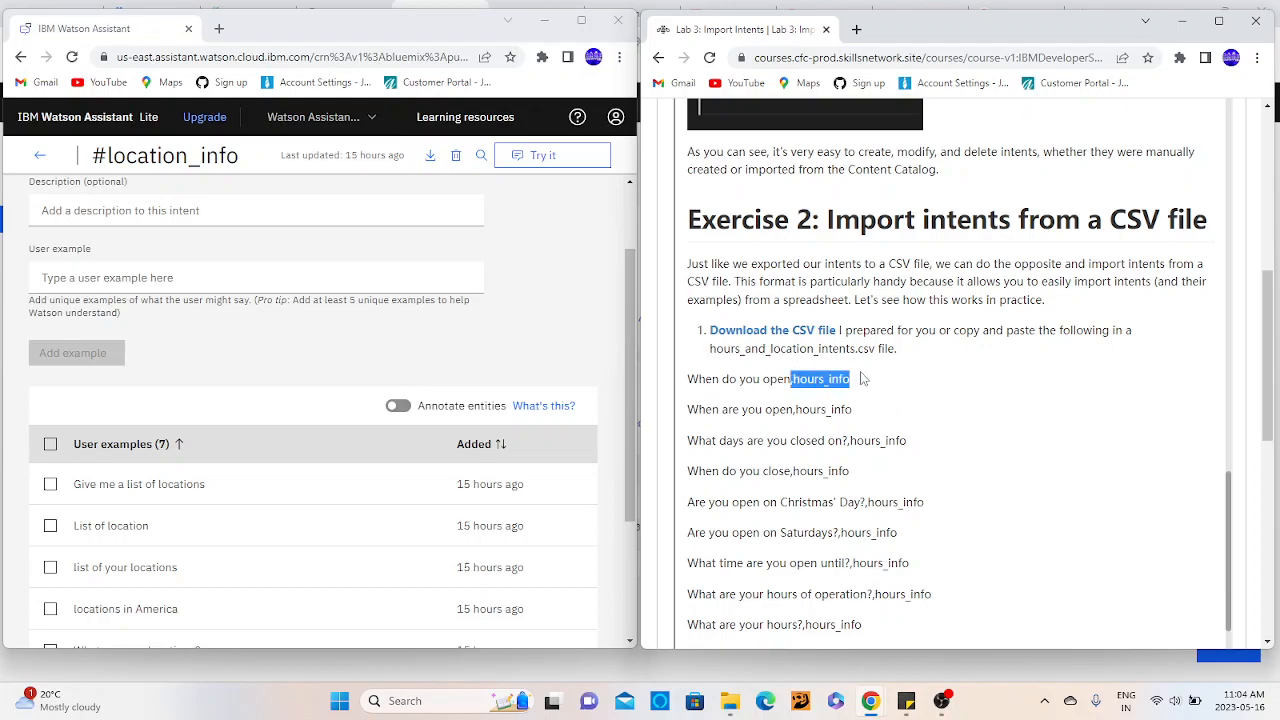
drag(688, 386, 795, 383)
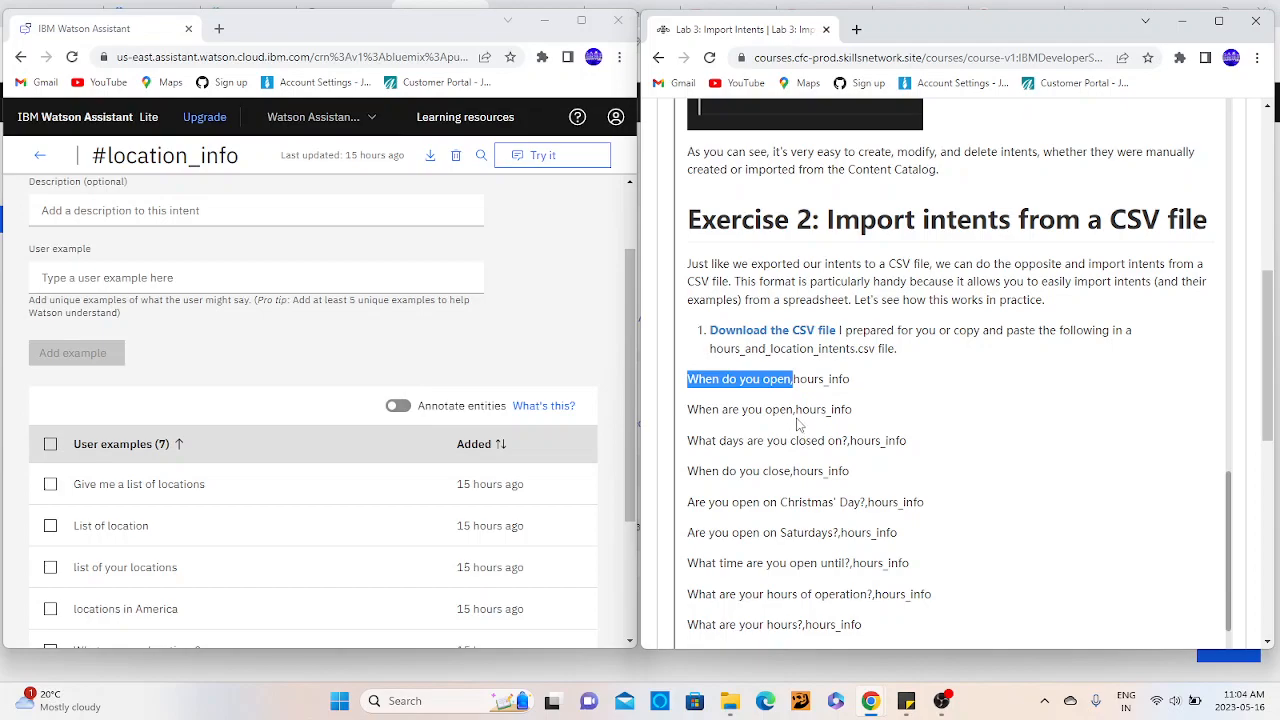
drag(795, 412, 876, 420)
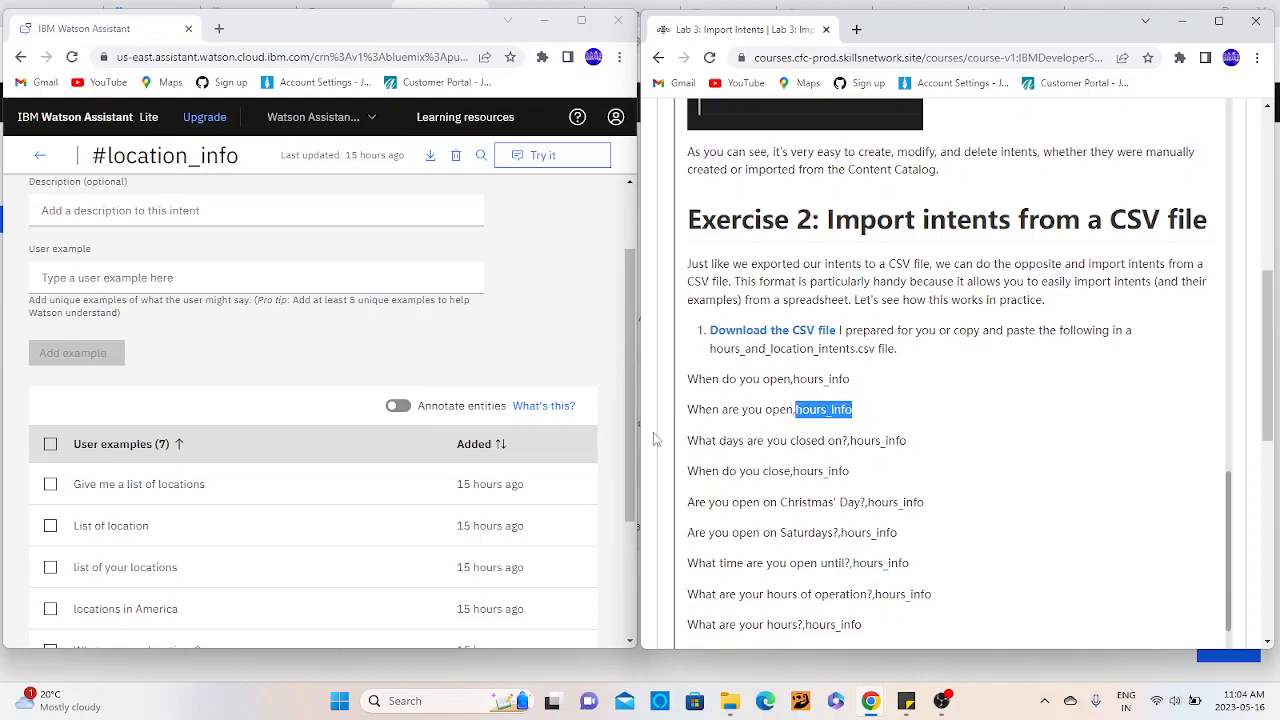
drag(690, 409, 795, 416)
scroll(812, 477, down, 4)
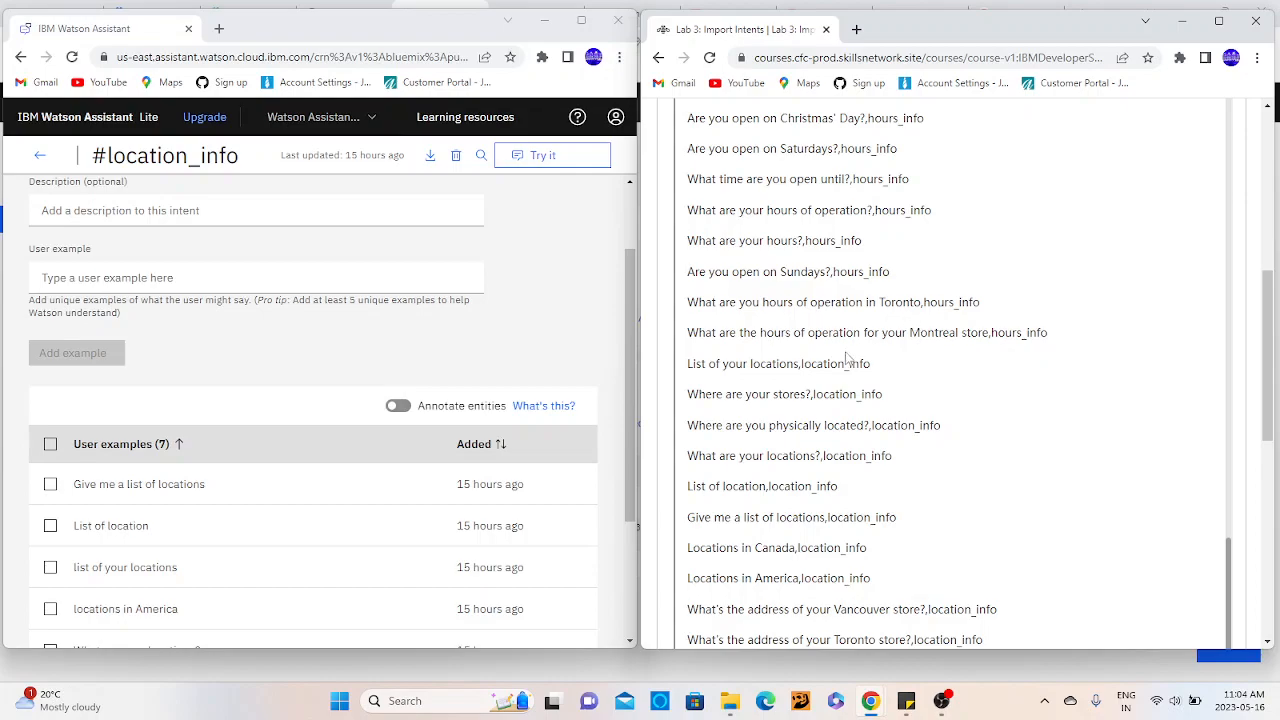
- Examine how the lab's CSV lines pair location questions, such as "Where are you physically located?", with the location_info intent
drag(802, 363, 877, 370)
drag(811, 394, 884, 394)
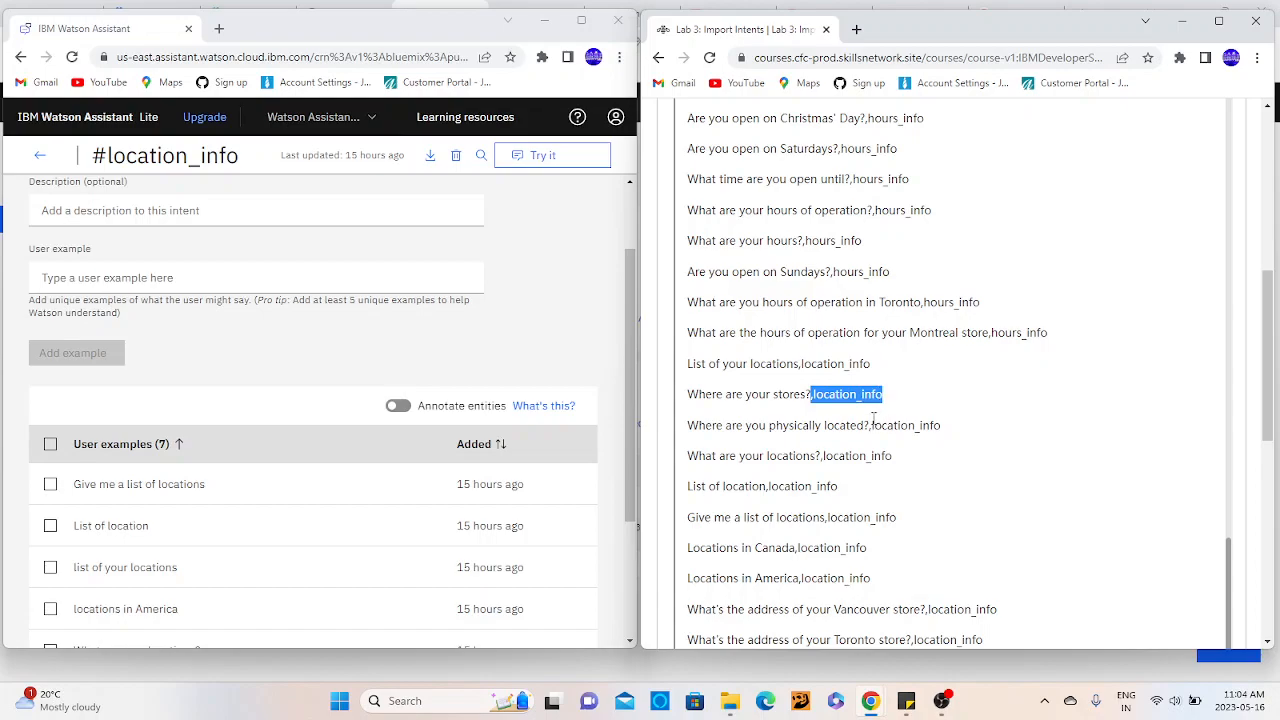
drag(870, 425, 945, 429)
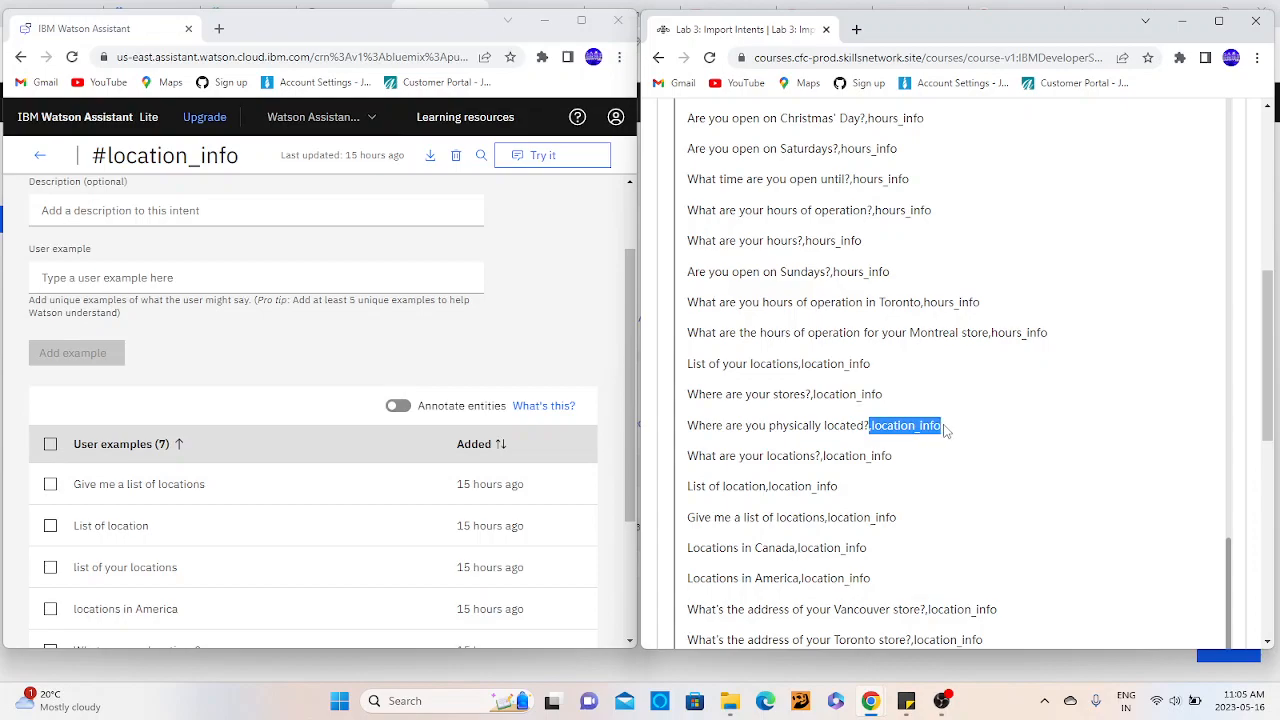
drag(733, 425, 858, 425)
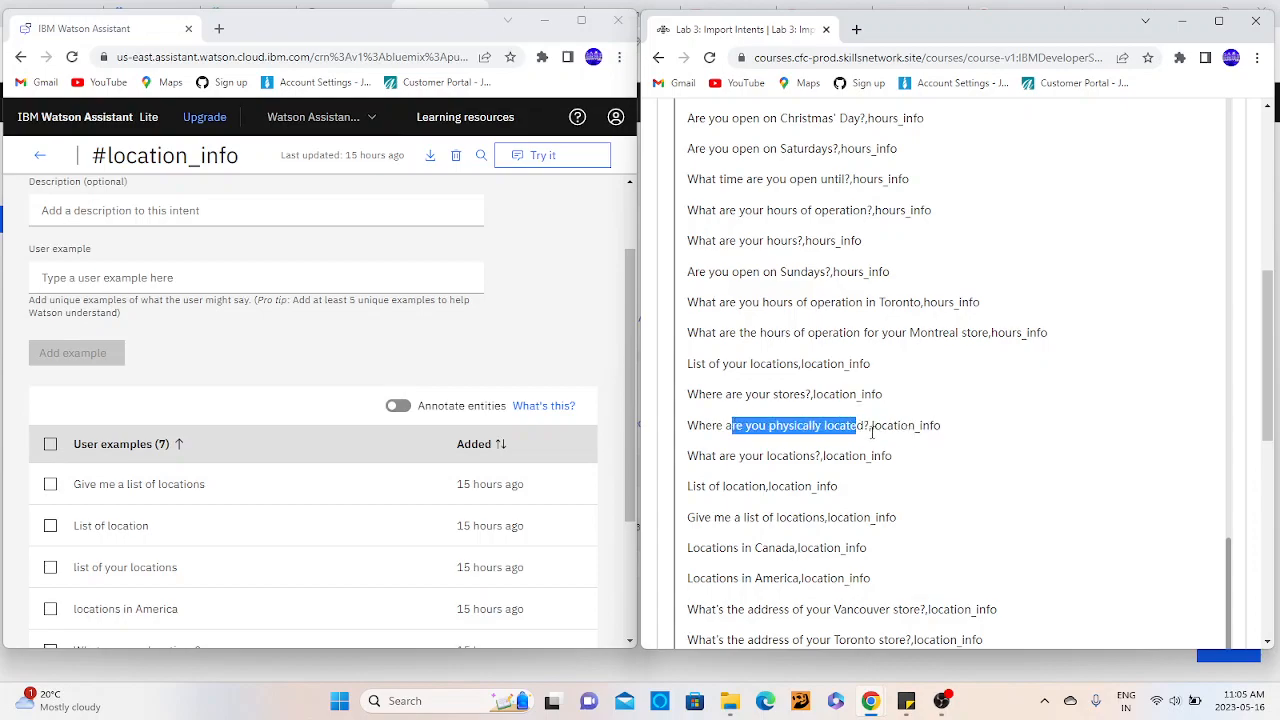
click(872, 432)
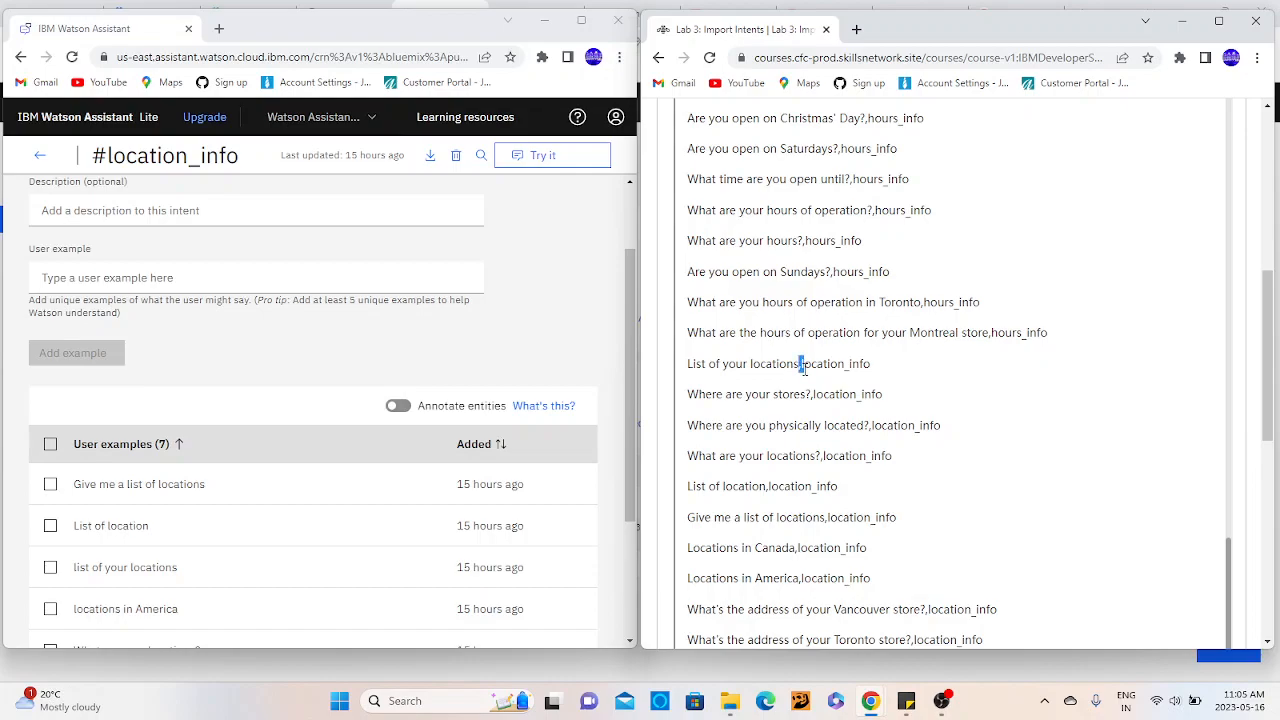
- Read the lab's notes on the CSV file structure and # prefix, and return to the skill's intents list
scroll(856, 328, down, 4)
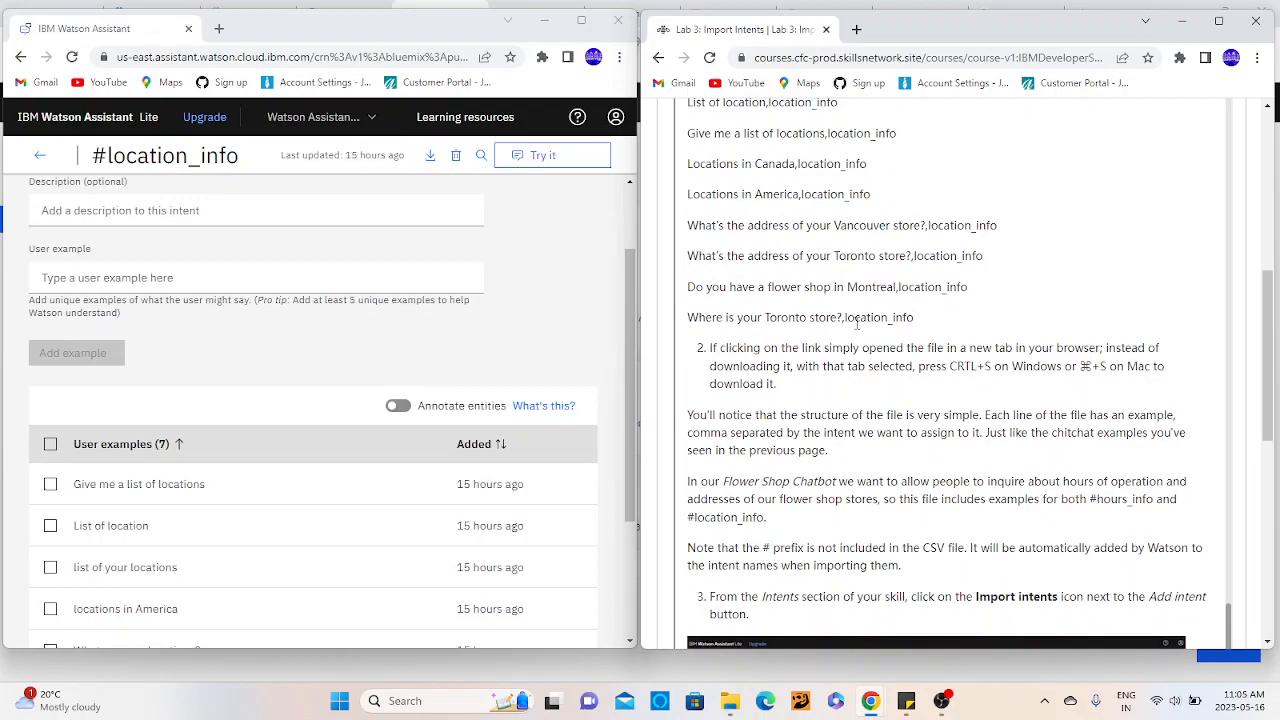
scroll(856, 322, down, 2)
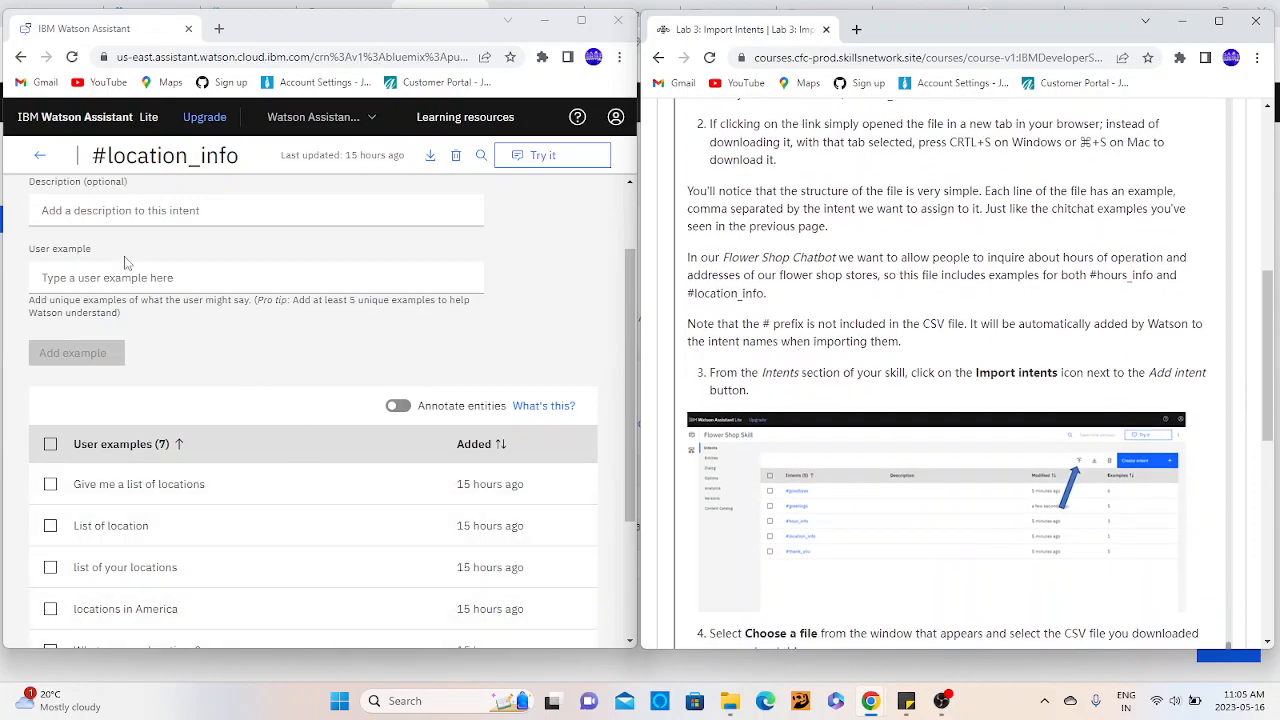
click(40, 157)
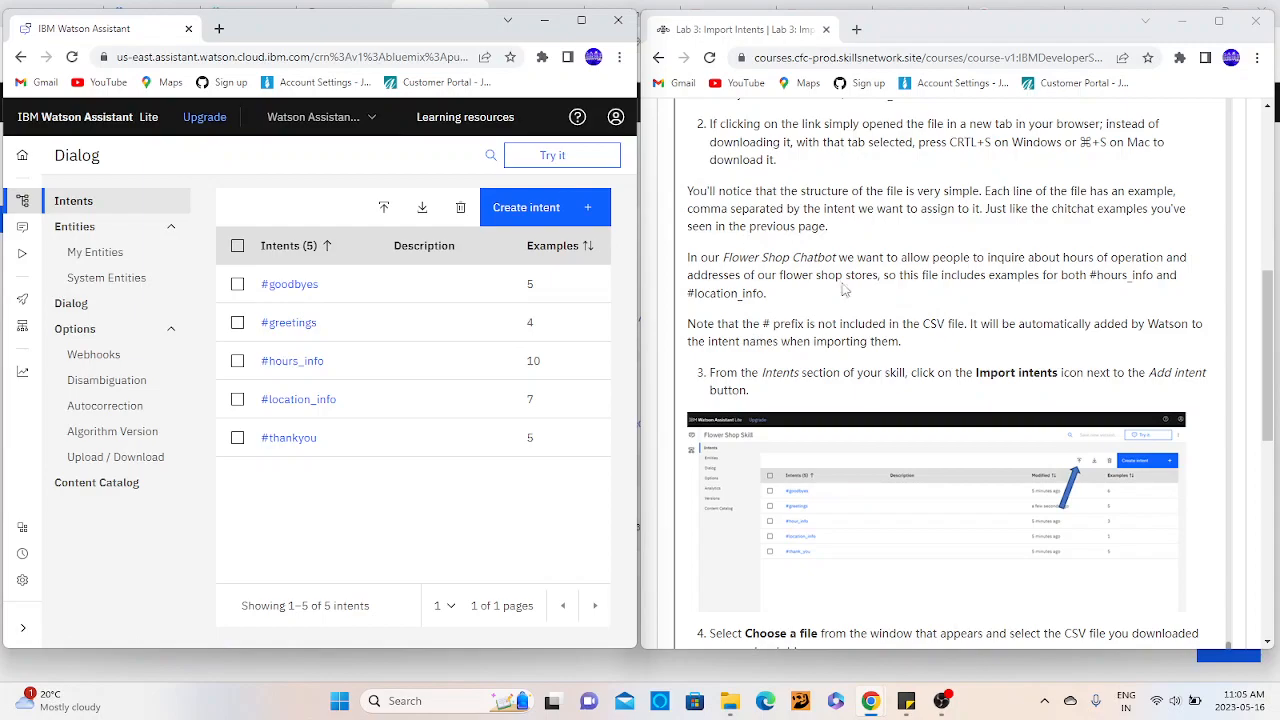
click(815, 305)
- Advance the course past Lab 3 and the Graded Review Questions to the Understanding Entities page in Module 3
drag(1268, 277, 1250, 514)
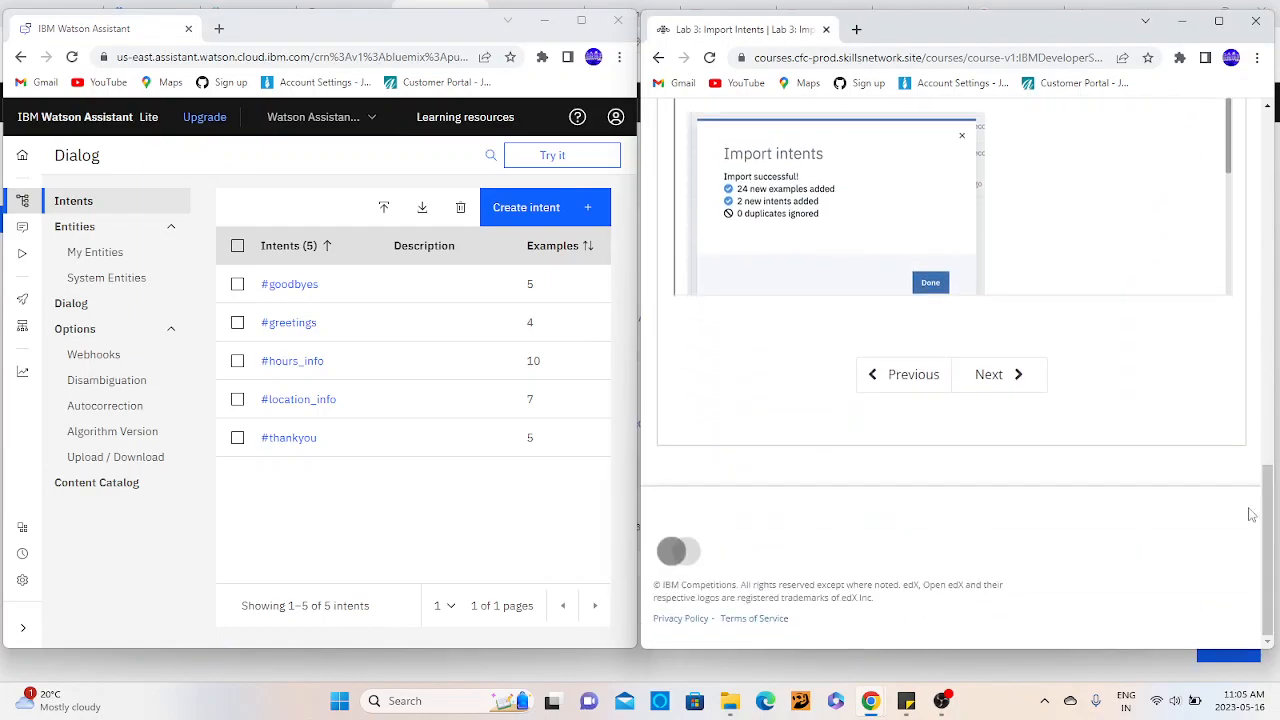
click(1019, 374)
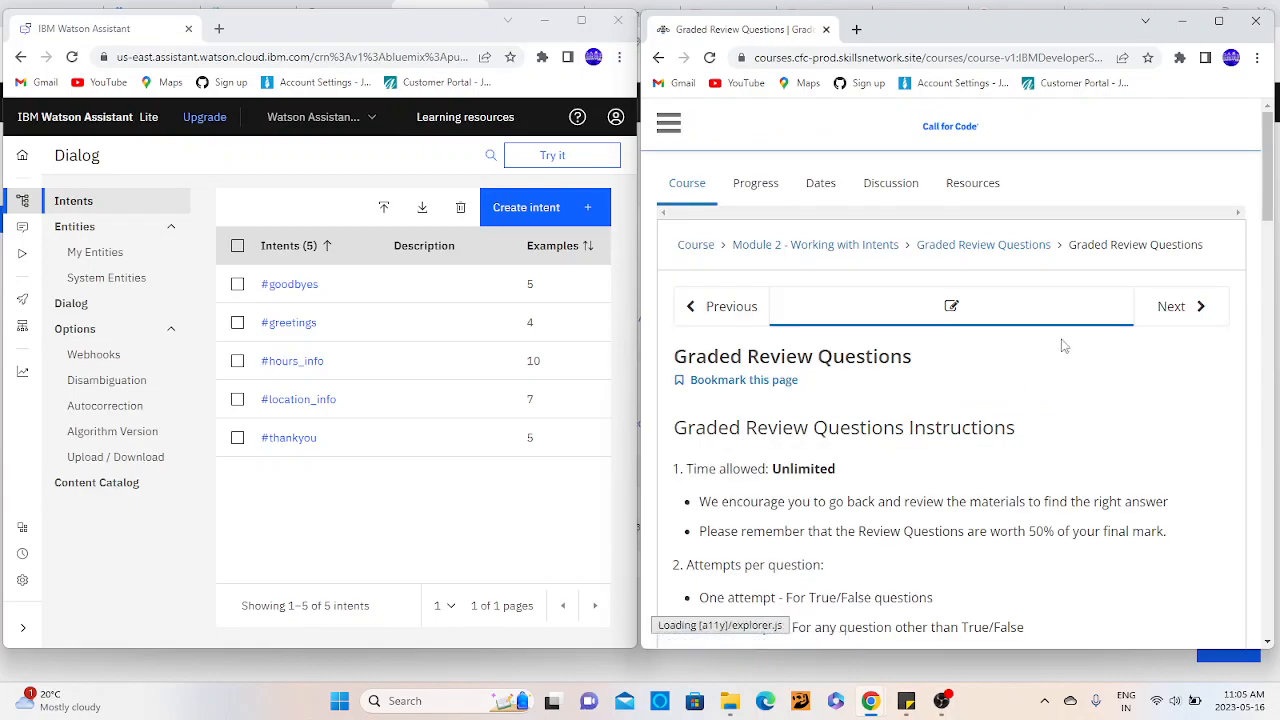
mouse_move(1265, 182)
mouse_down()
mouse_move(1265, 305)
mouse_move(1265, 182)
mouse_up()
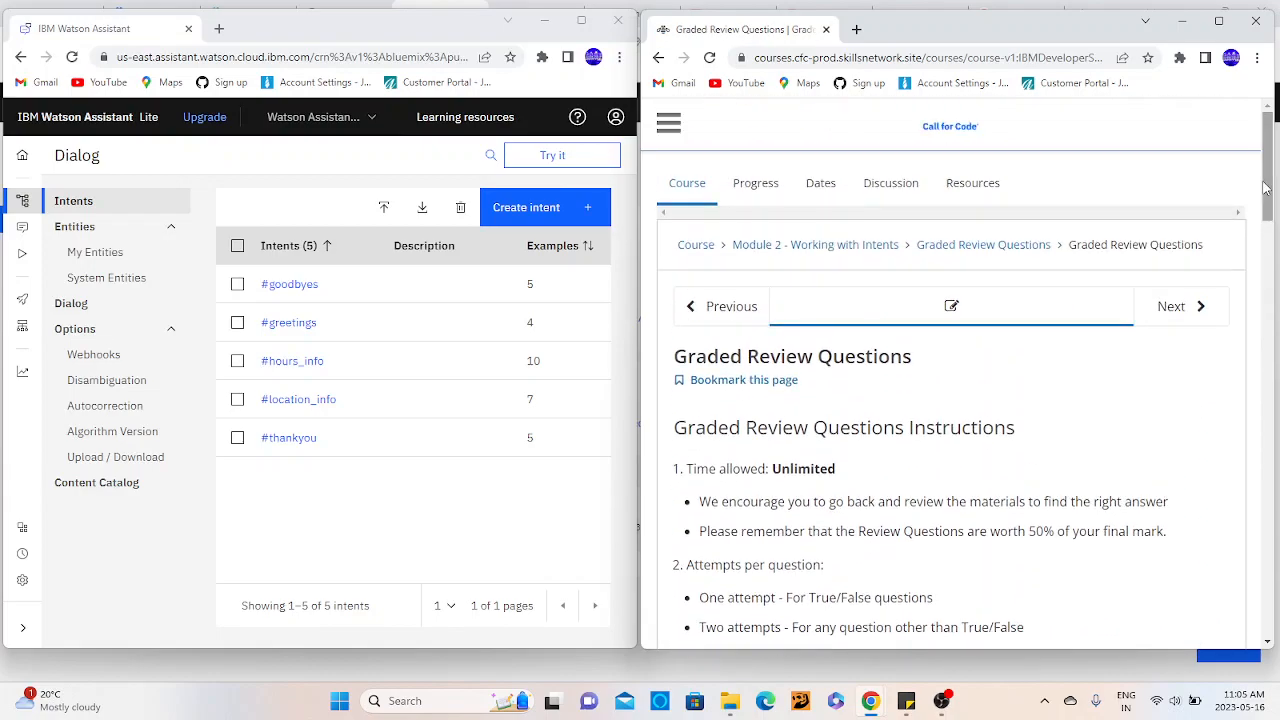
click(1187, 309)
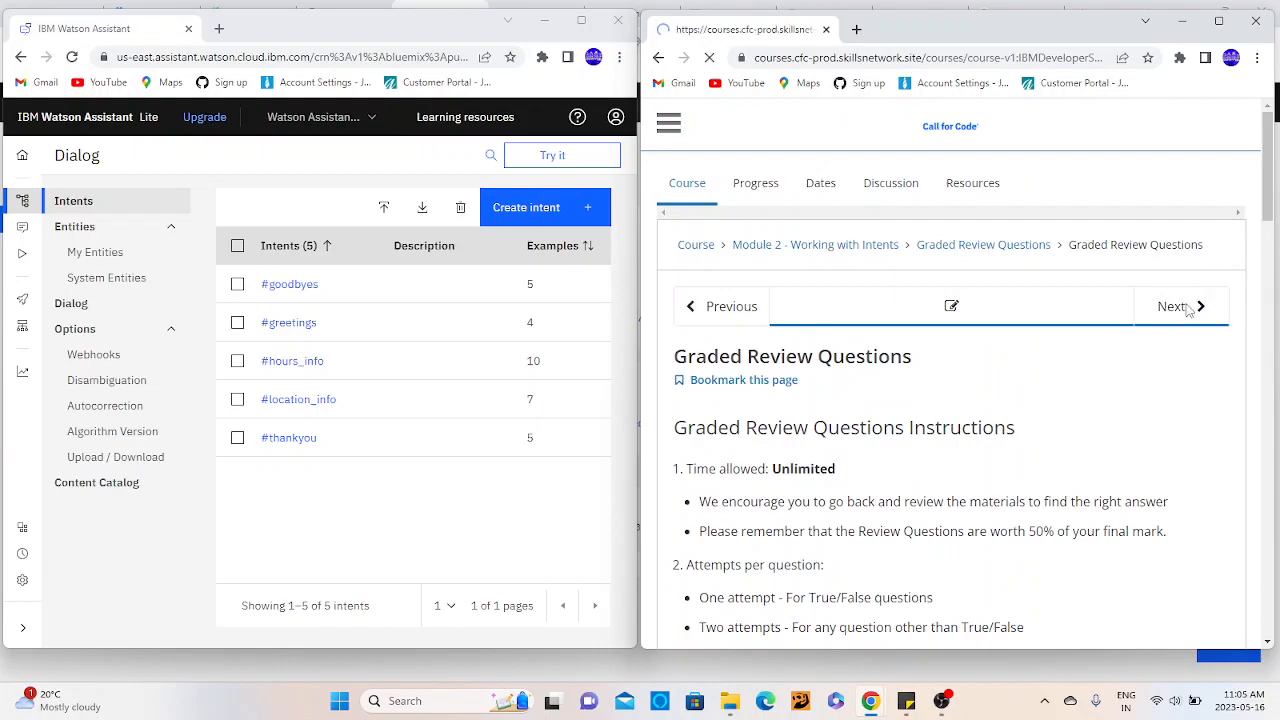
click(1000, 545)
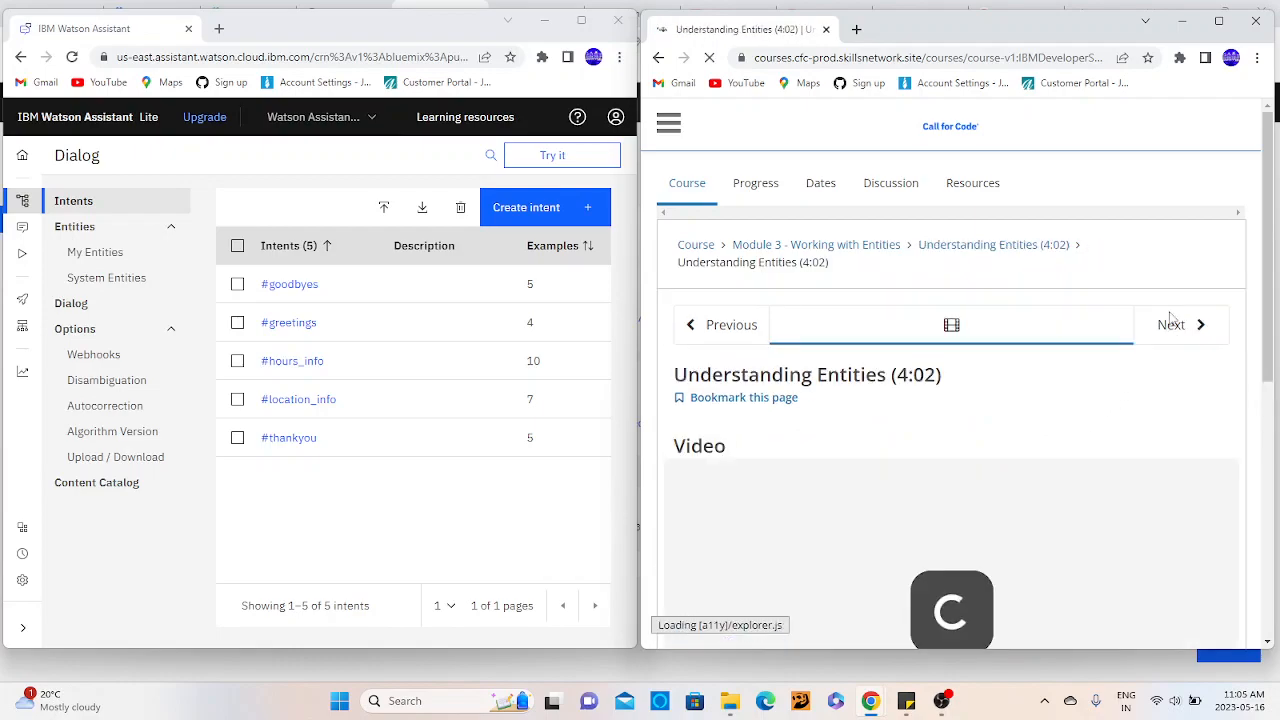
- Play the Understanding Entities video from an earlier point near its start and pause it at 1:08
scroll(1034, 420, down, 1)
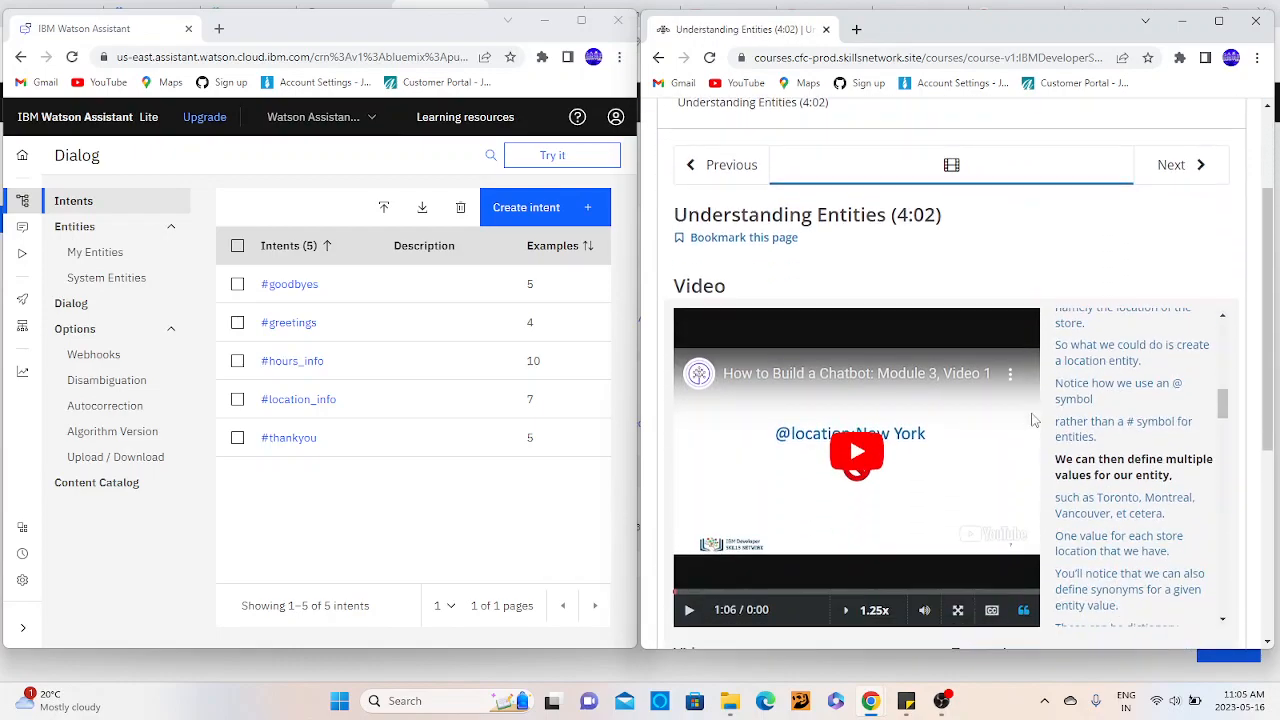
click(858, 451)
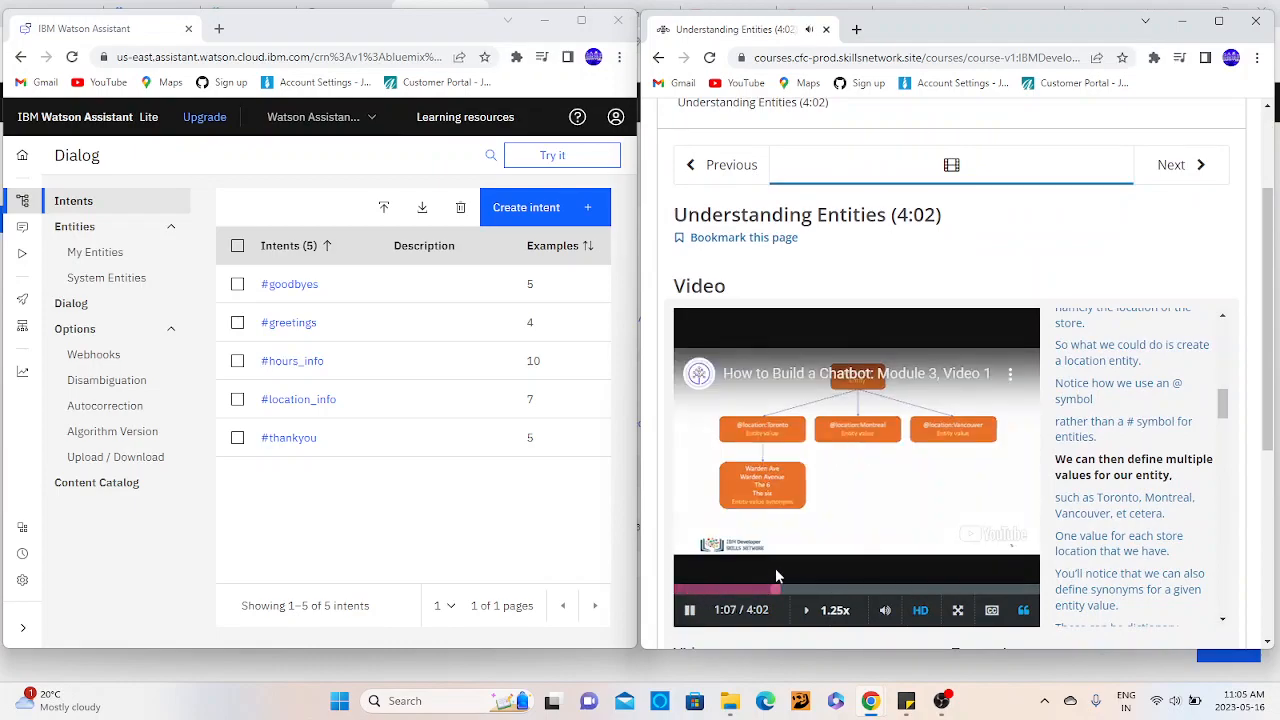
click(704, 589)
click(685, 590)
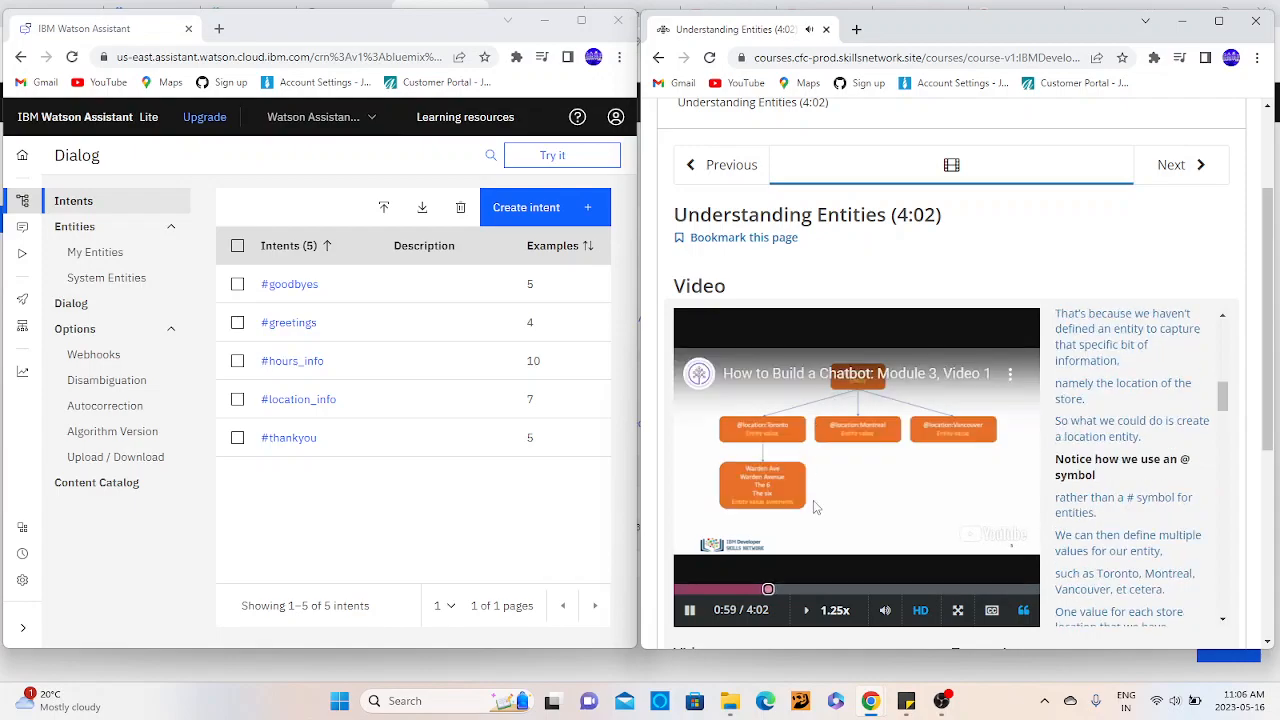
click(689, 622)
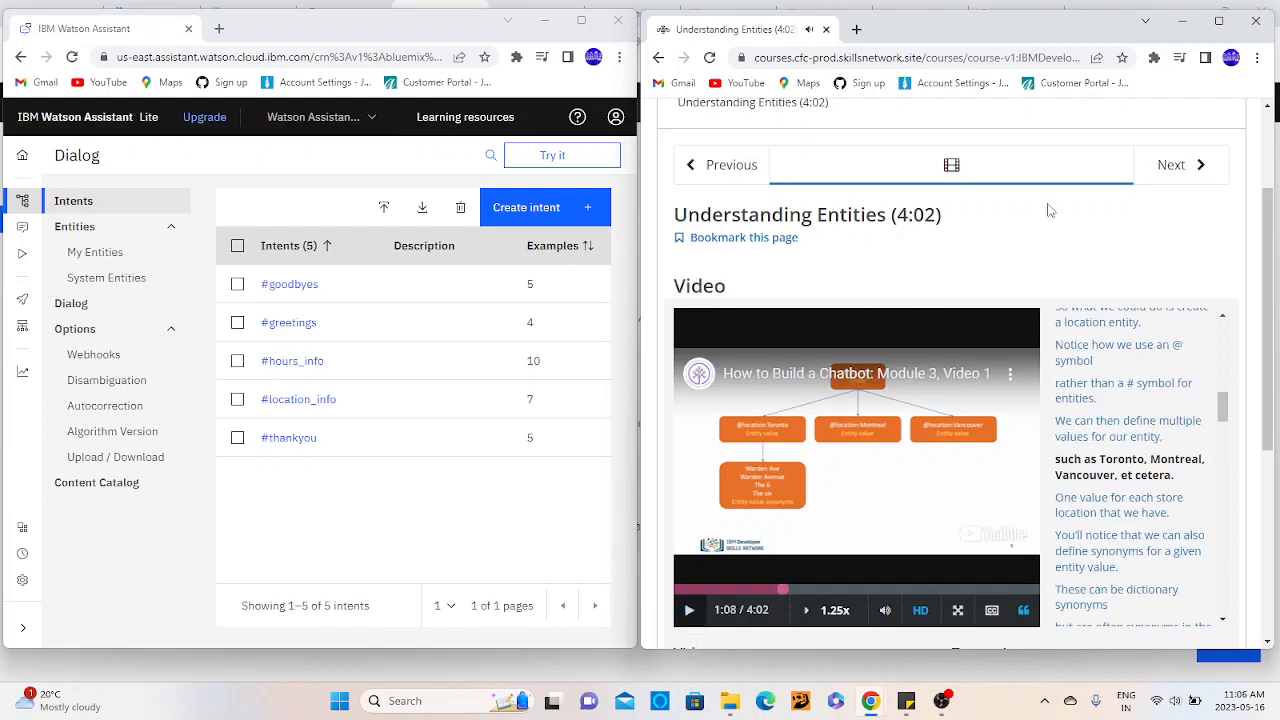
- Go to the Lab 4 - Create_Entities page and look over the instructions of Exercise 1: Creating entities
click(1146, 177)
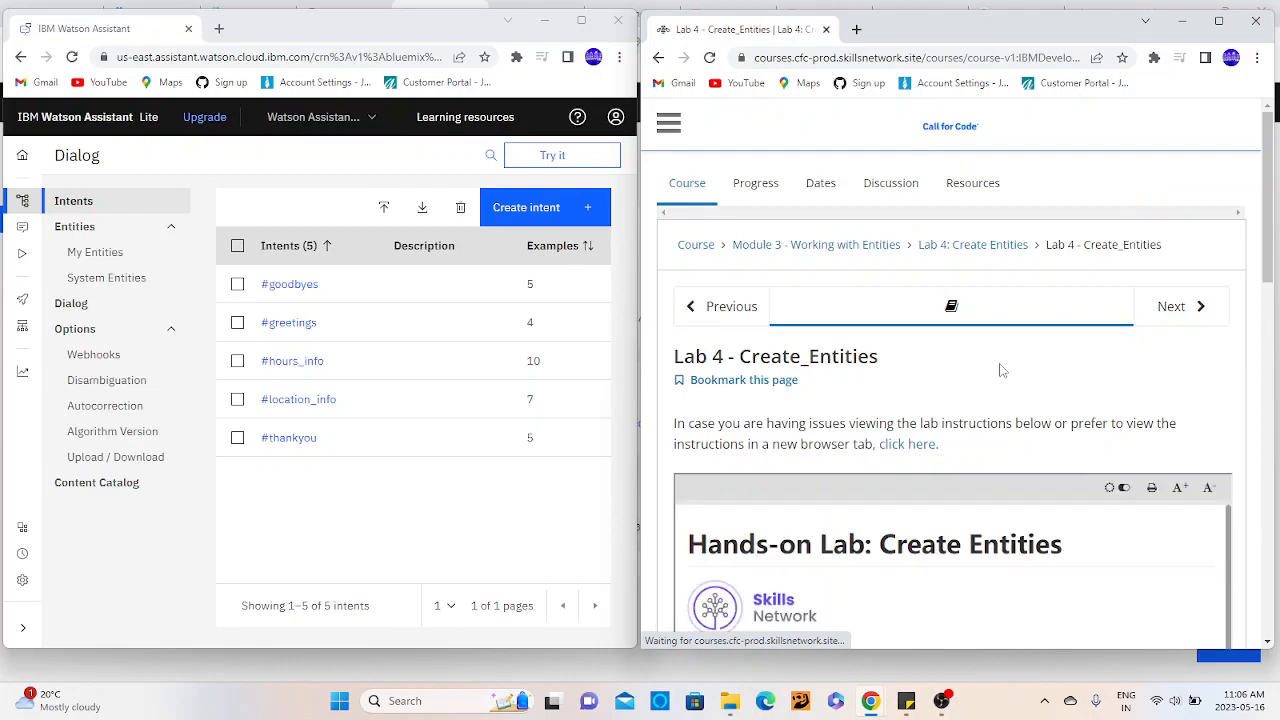
scroll(1001, 370, down, 3)
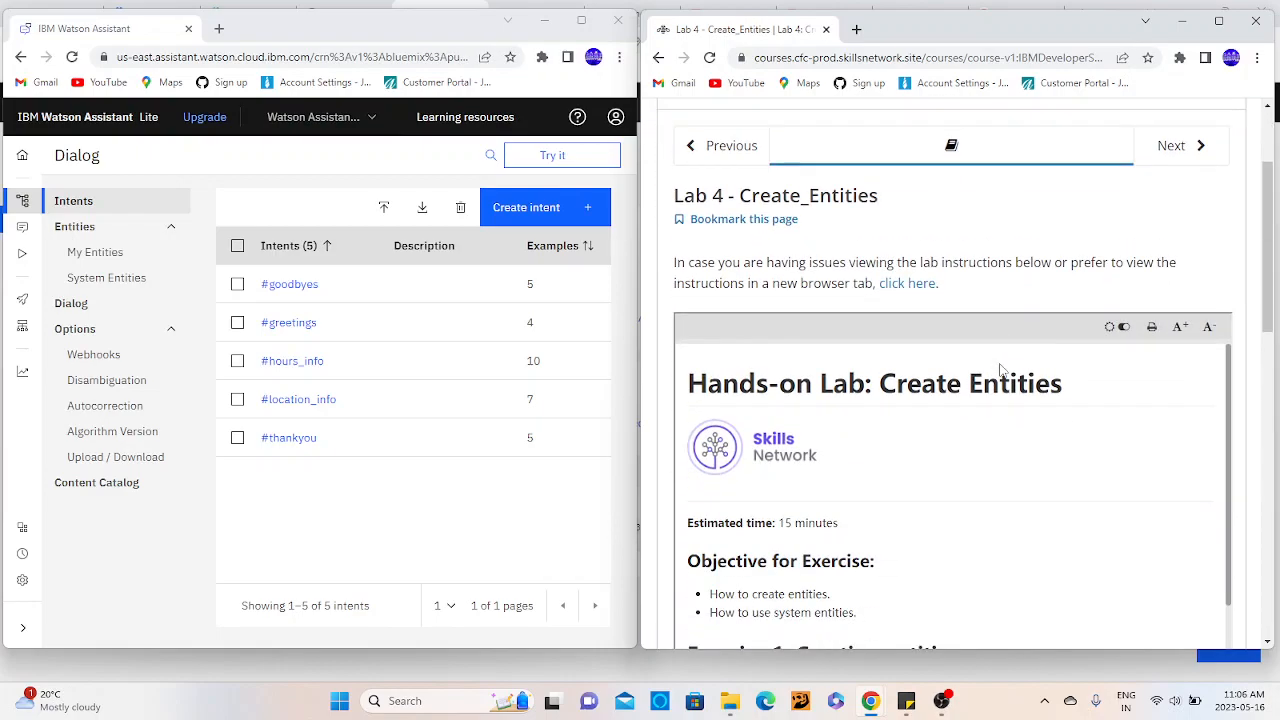
scroll(1001, 370, down, 5)
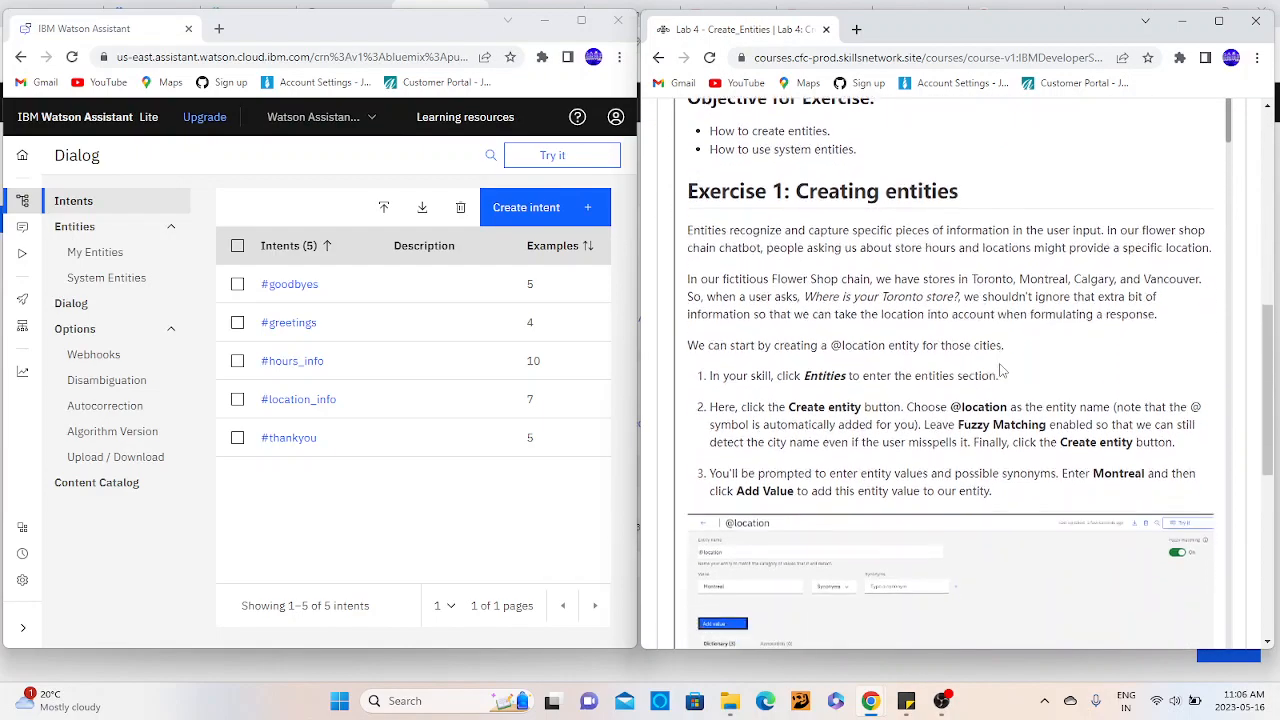
scroll(1001, 370, down, 4)
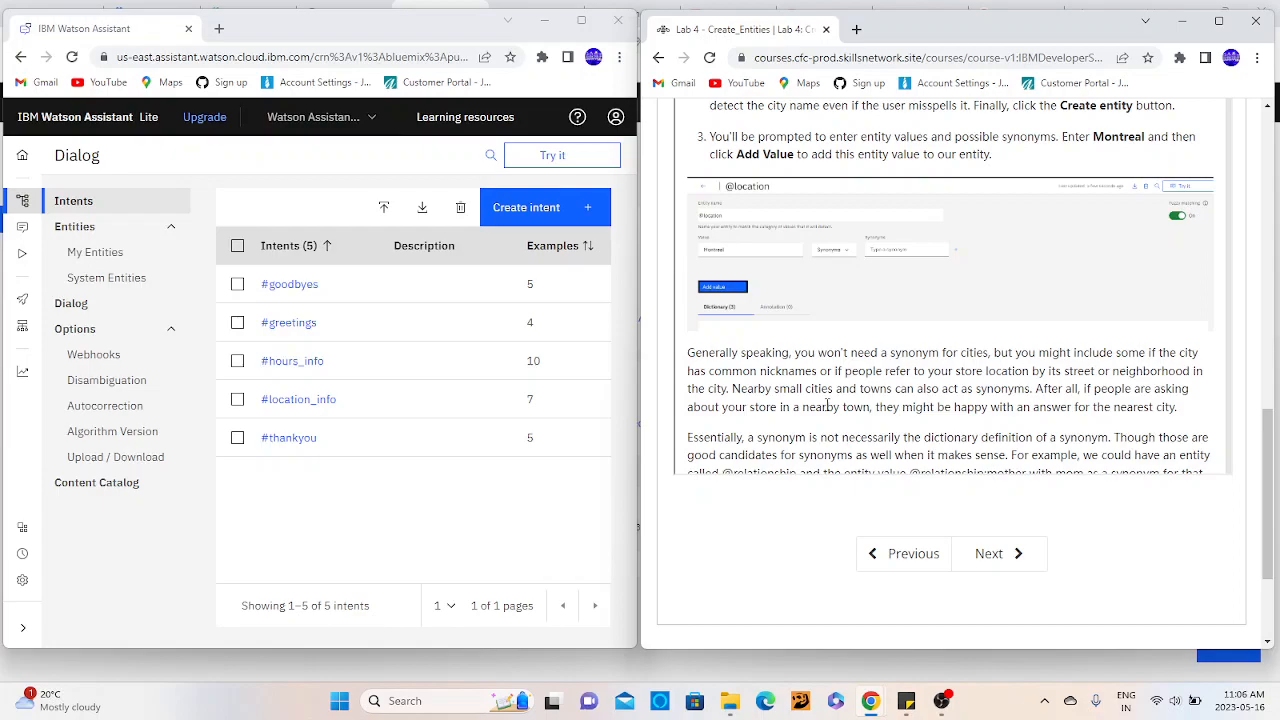
scroll(871, 400, up, 1)
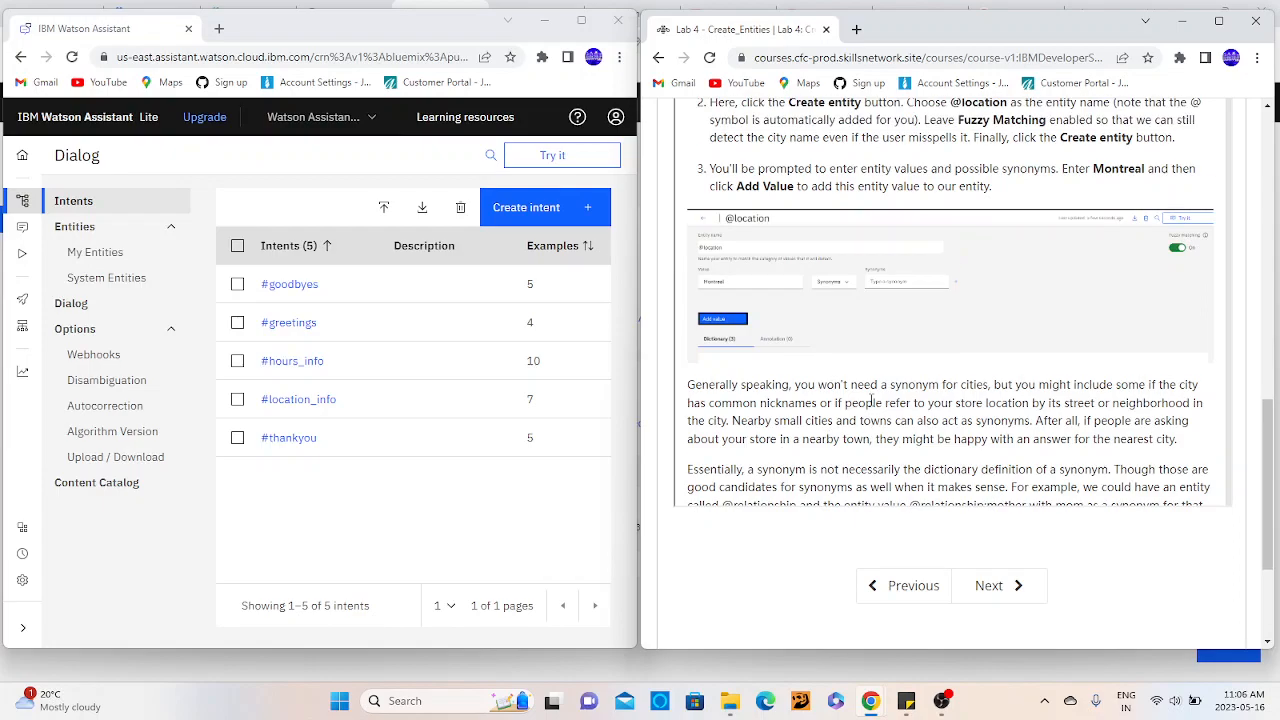
scroll(871, 400, up, 2)
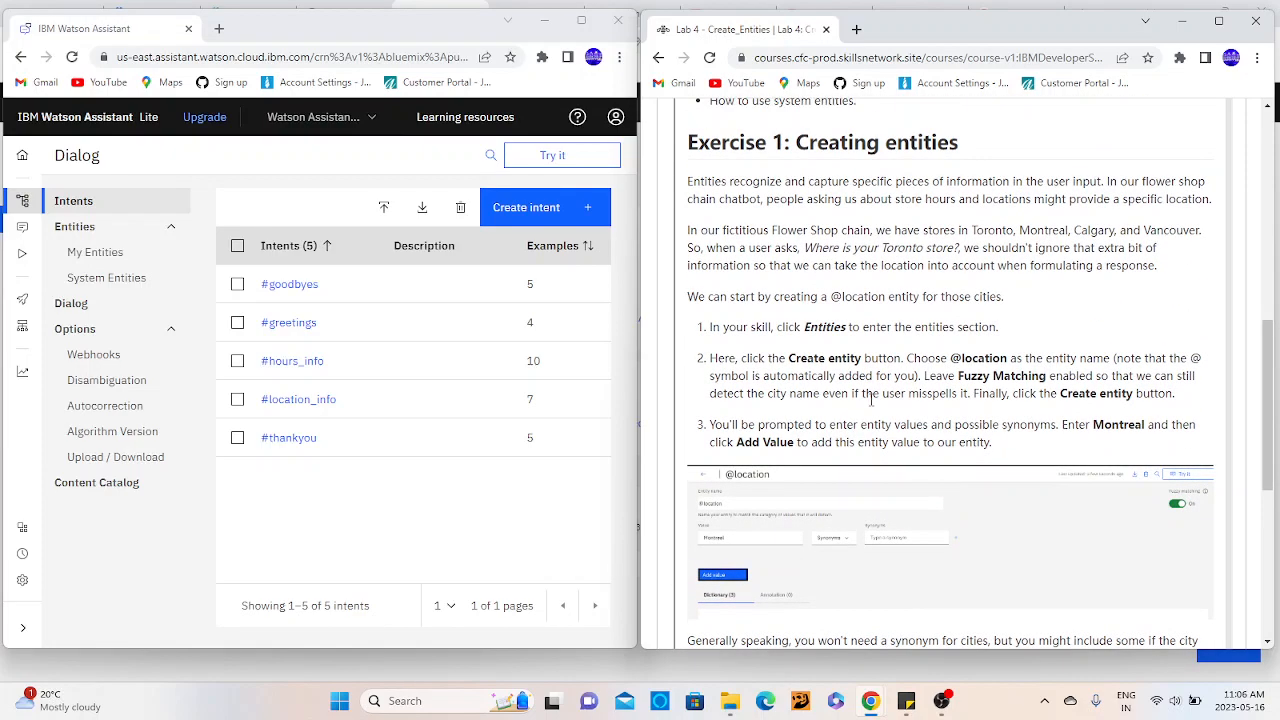
- Read Exercise 1's opening paragraph on how entities capture specific information, such as a location, from user input
double_click(762, 182)
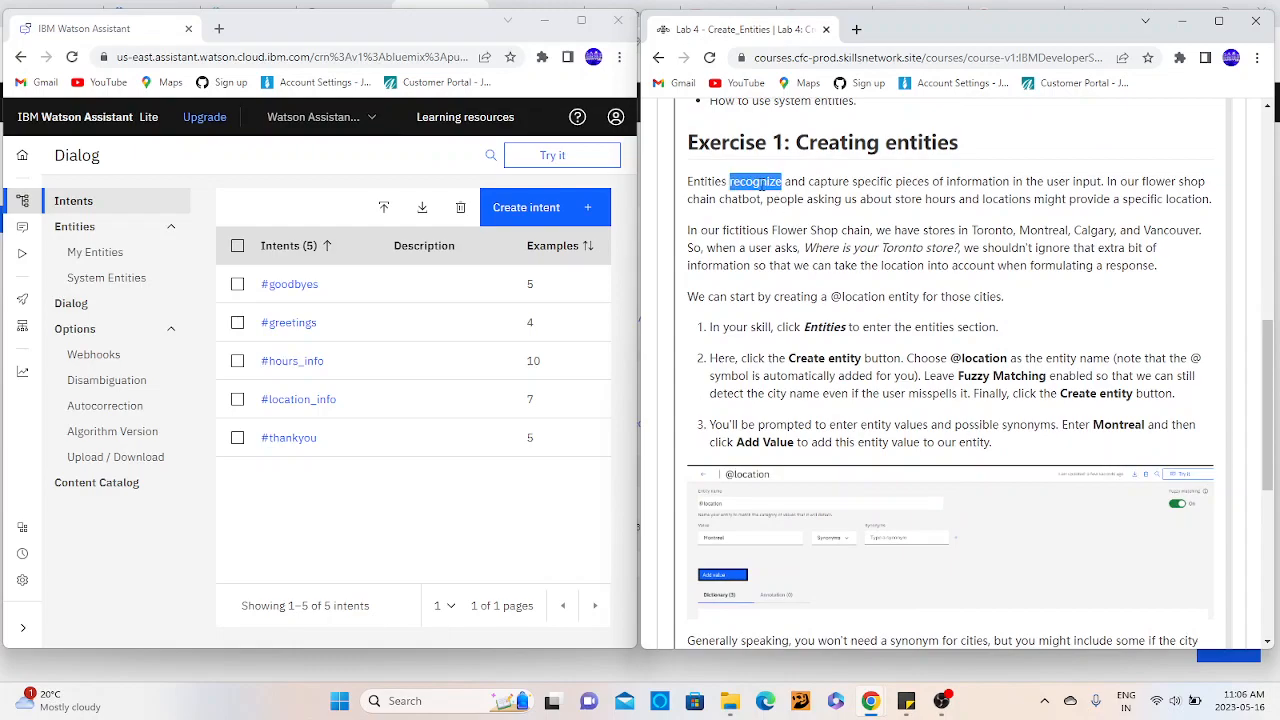
double_click(829, 181)
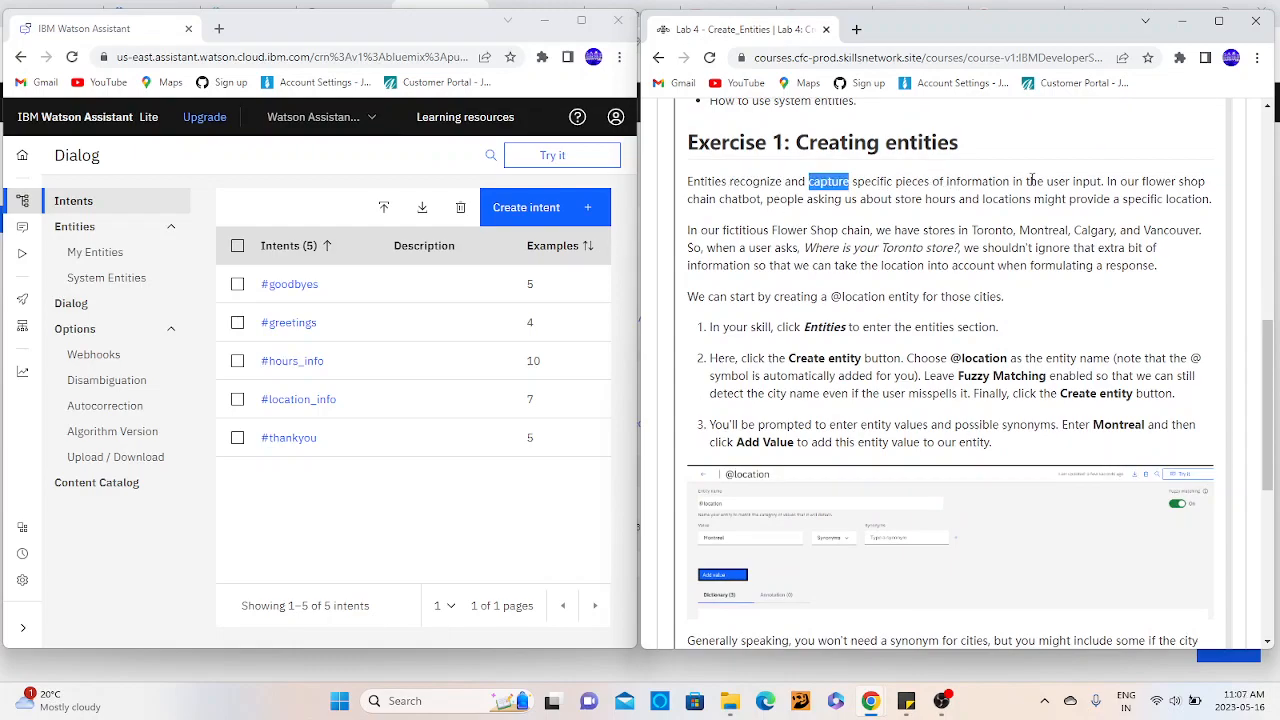
double_click(1084, 182)
click(1134, 180)
double_click(1157, 181)
double_click(1193, 182)
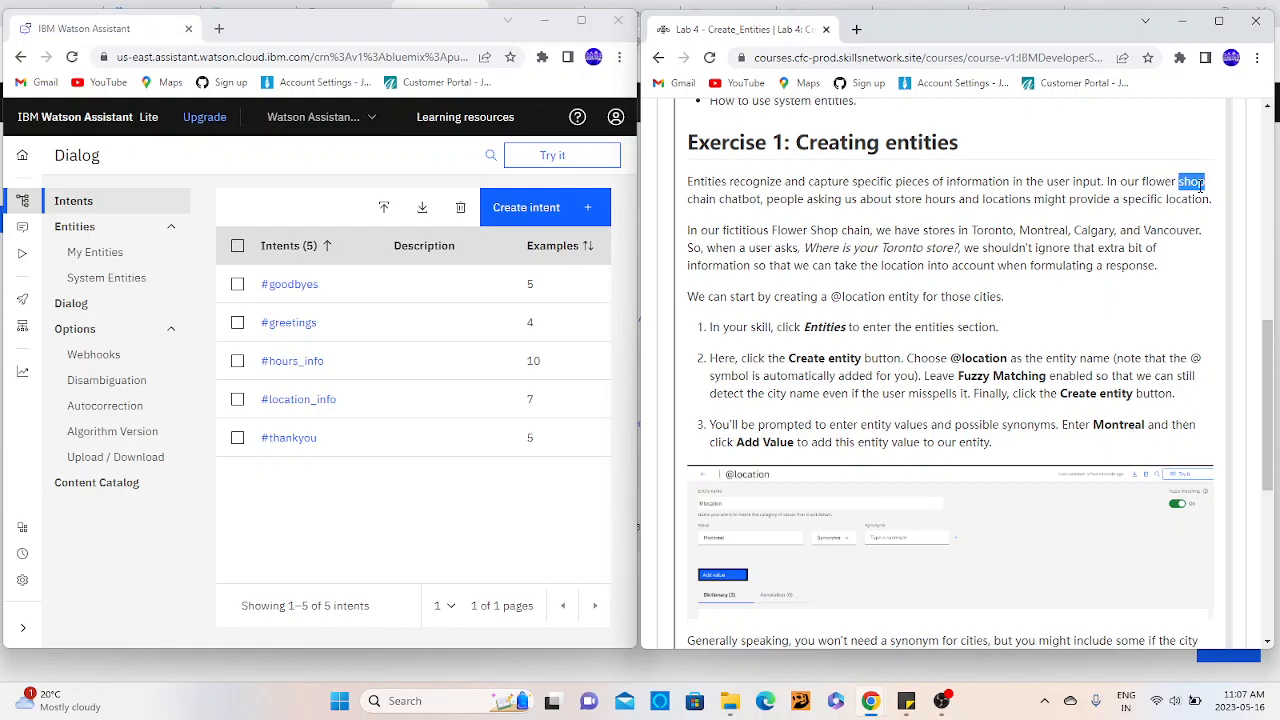
click(745, 202)
double_click(745, 202)
double_click(812, 198)
double_click(882, 200)
double_click(932, 200)
click(1010, 180)
double_click(1093, 198)
double_click(1170, 198)
- Read the paragraph on the Flower Shop store cities and the "Where is your Toronto store?" example
double_click(905, 230)
double_click(997, 231)
drag(738, 230, 876, 232)
click(961, 248)
scroll(961, 248, down, 1)
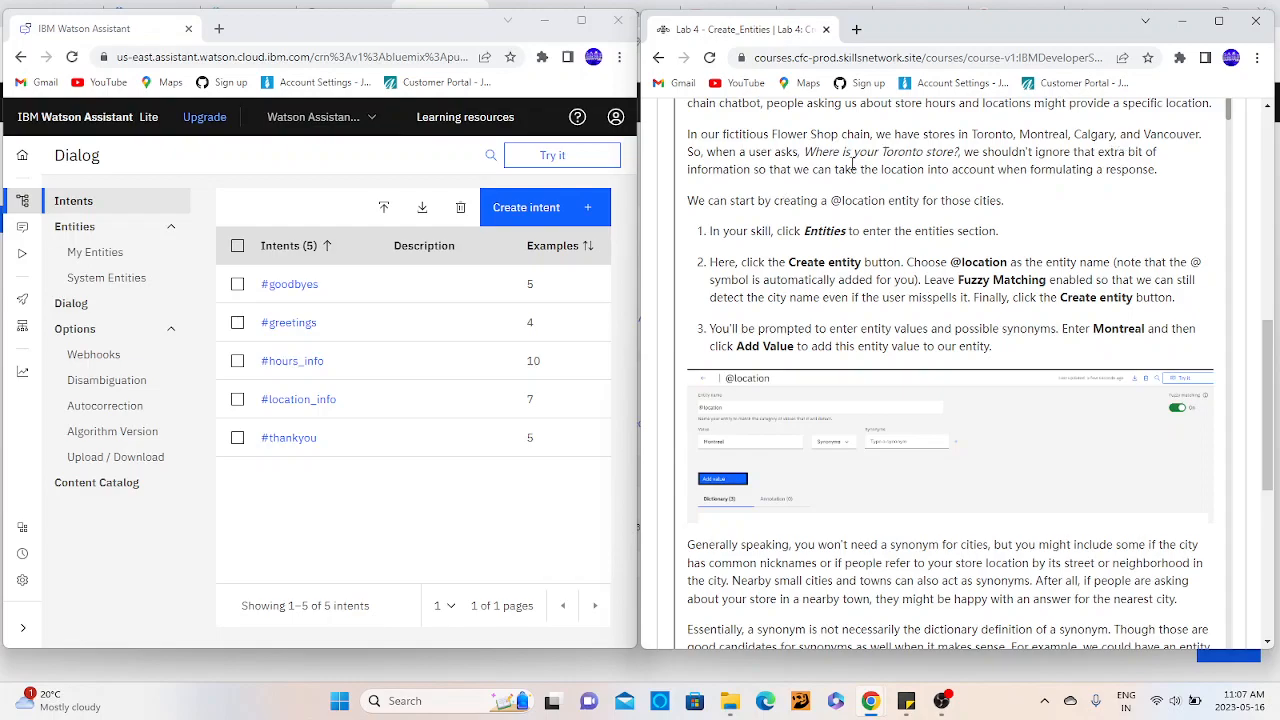
double_click(765, 137)
double_click(789, 137)
double_click(845, 138)
double_click(908, 137)
double_click(984, 133)
click(1096, 134)
double_click(896, 170)
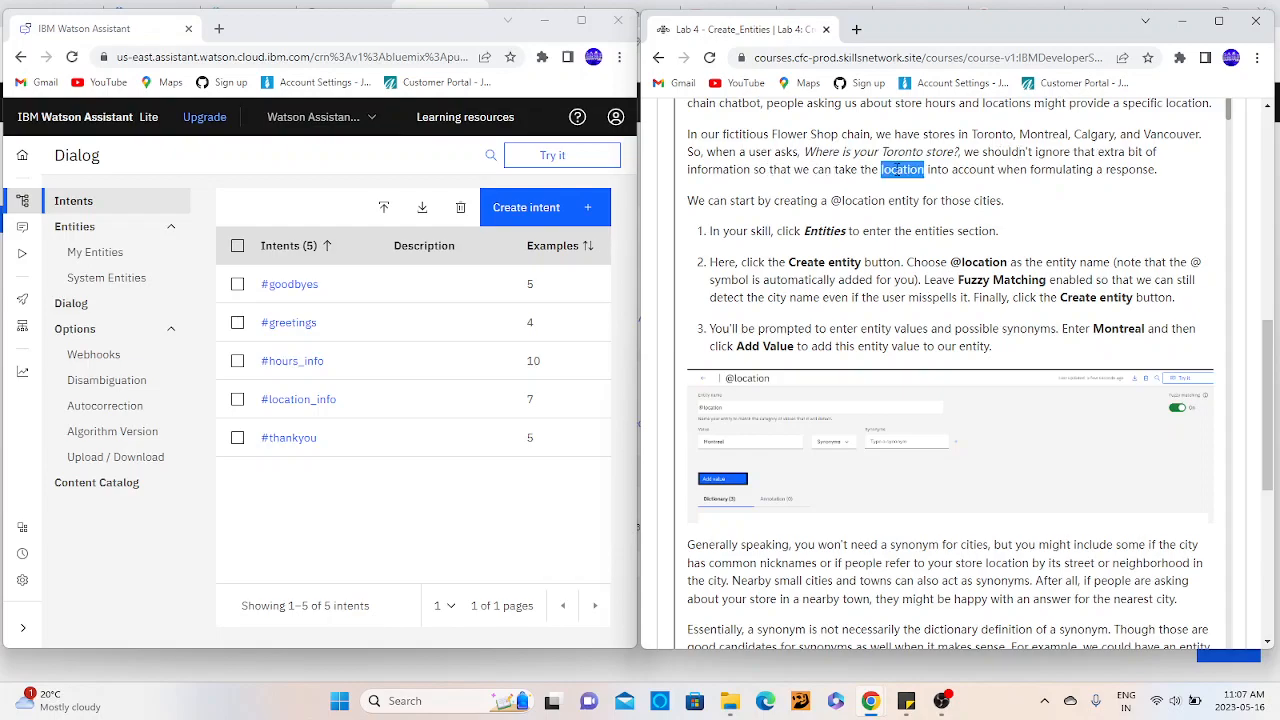
double_click(1012, 170)
double_click(1058, 170)
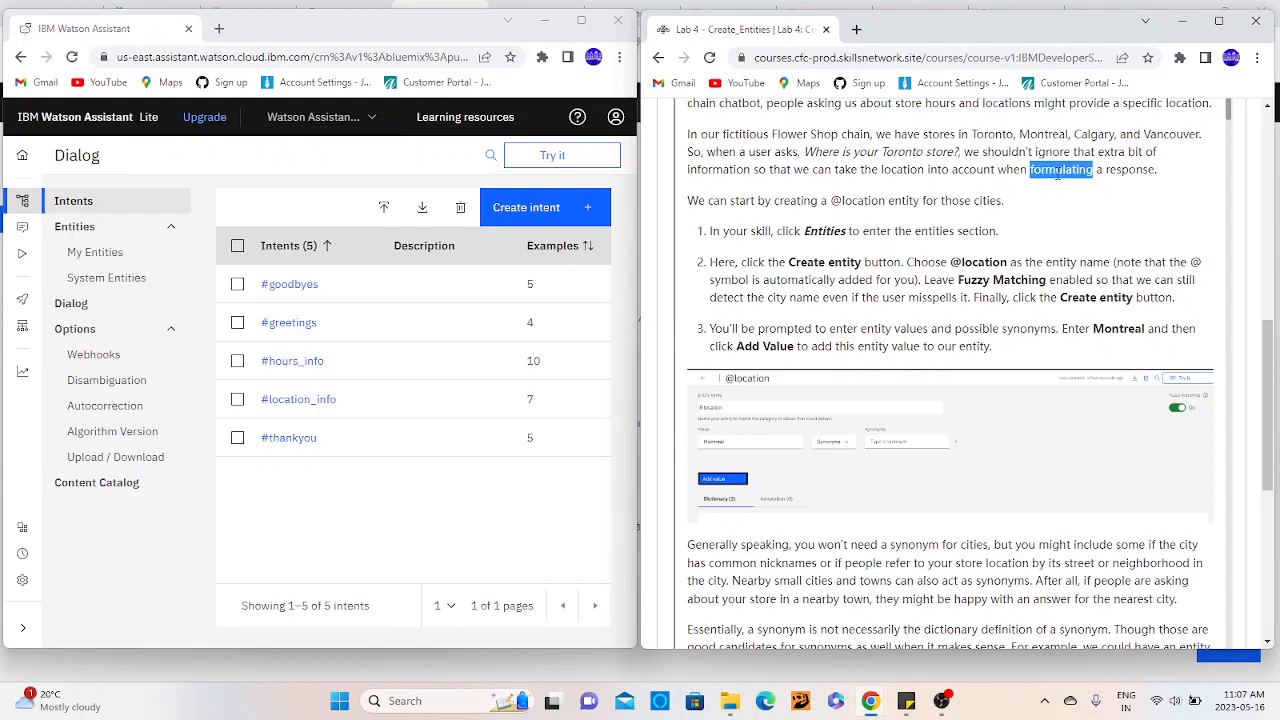
- Follow the lab's first instruction and go to the skill's My Entities section in Watson Assistant
scroll(1058, 172, down, 2)
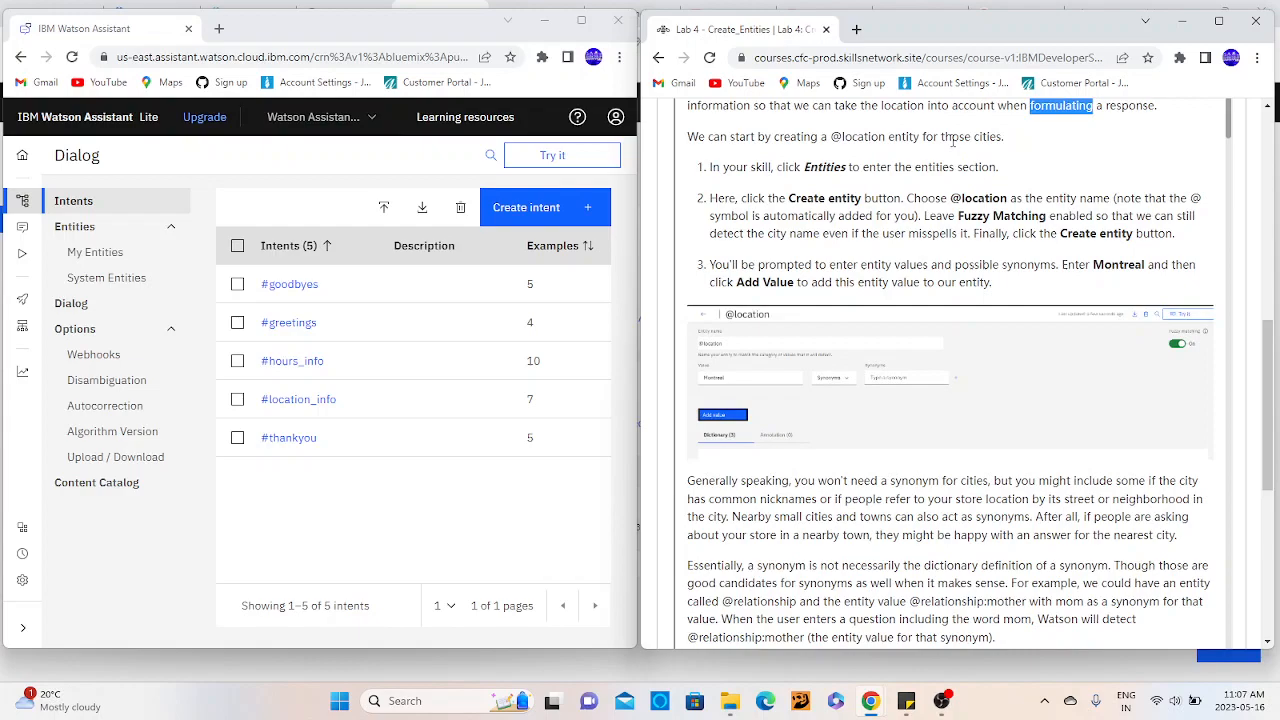
double_click(824, 167)
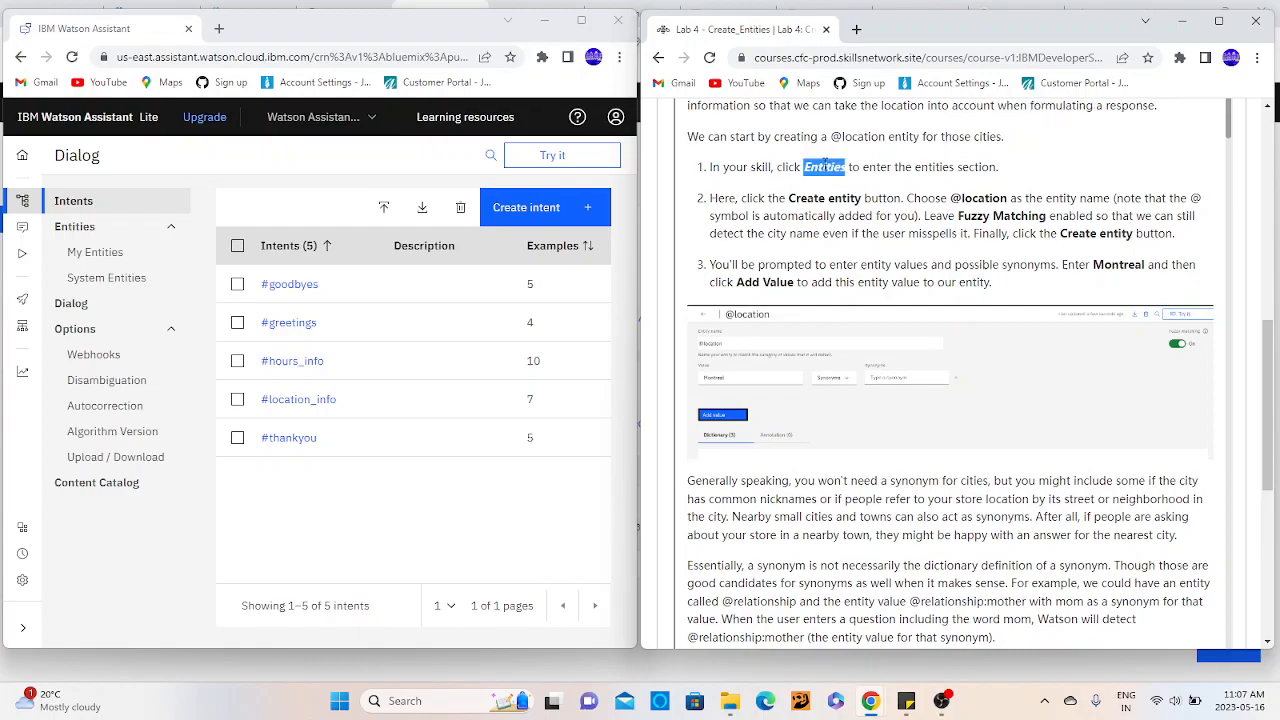
click(92, 230)
click(92, 230)
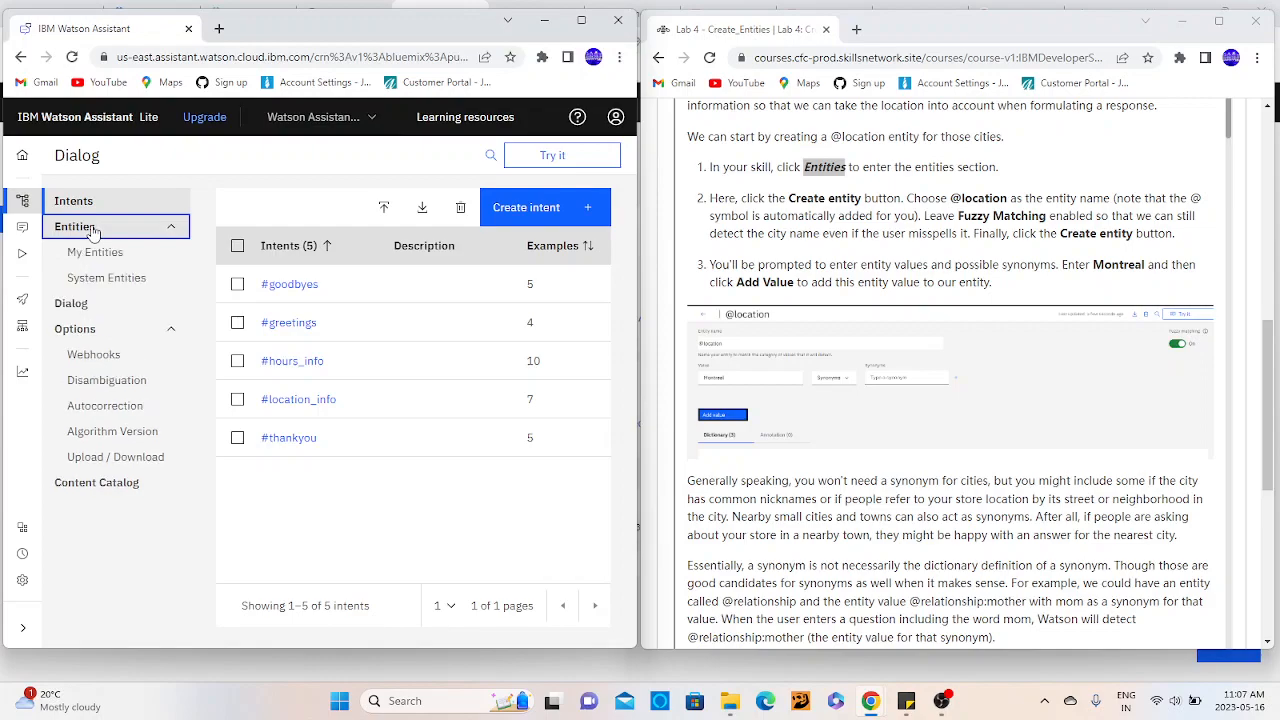
click(96, 253)
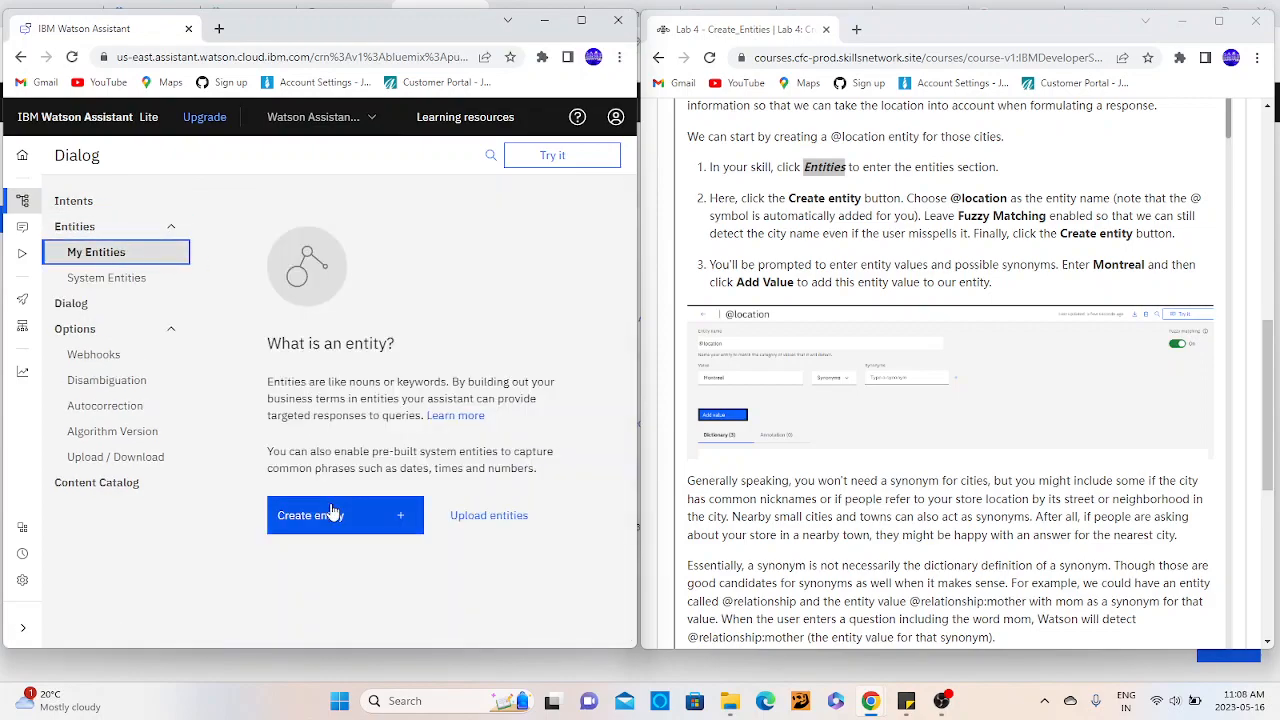
click(795, 265)
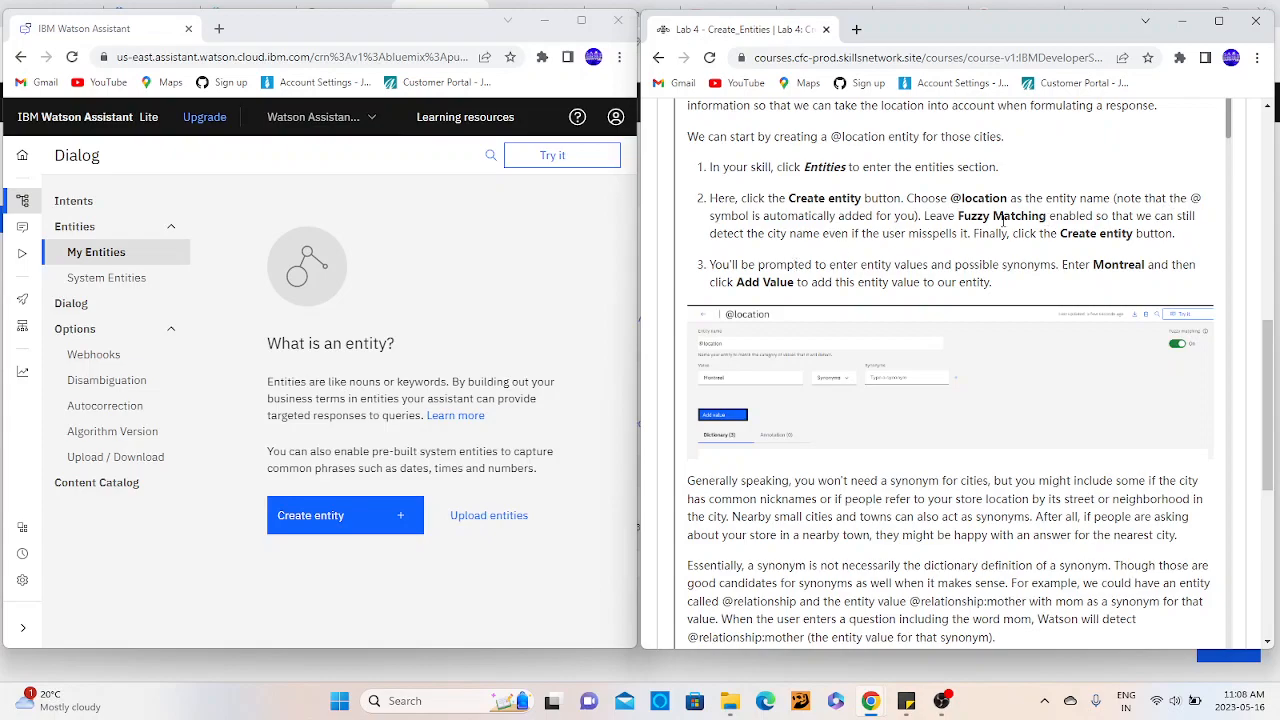
double_click(1070, 218)
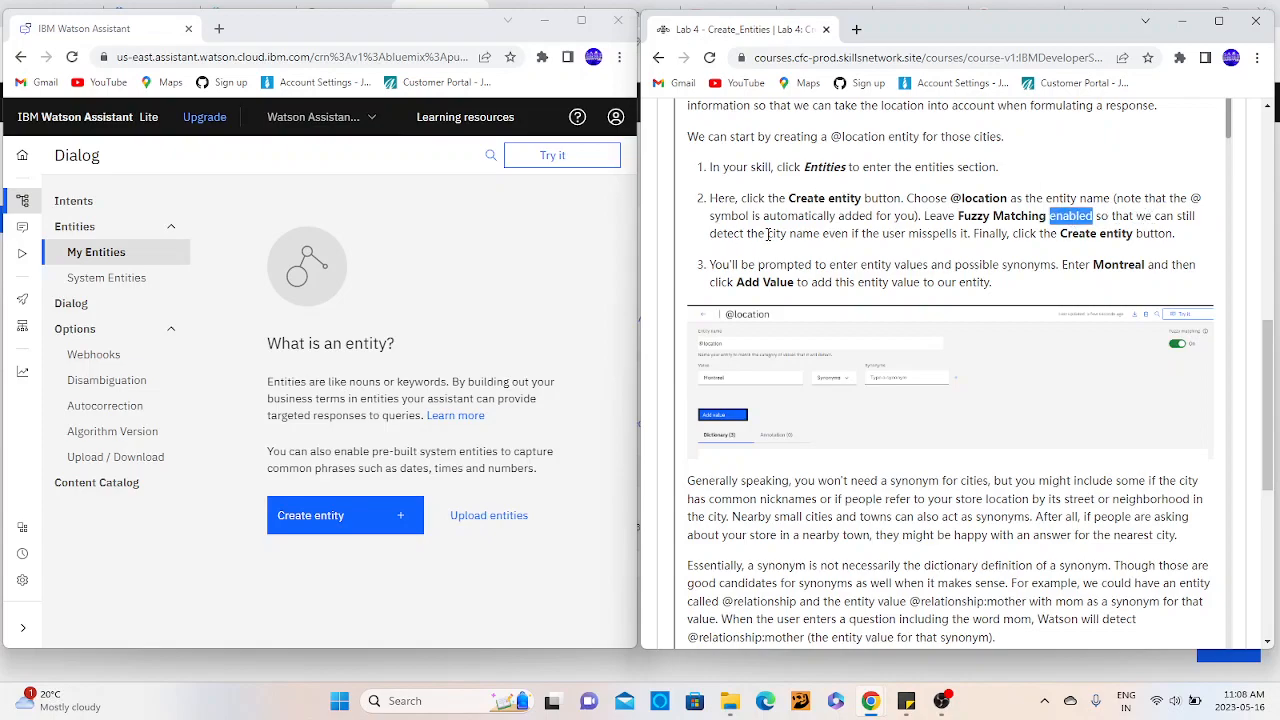
double_click(804, 234)
click(899, 234)
double_click(950, 233)
double_click(1000, 234)
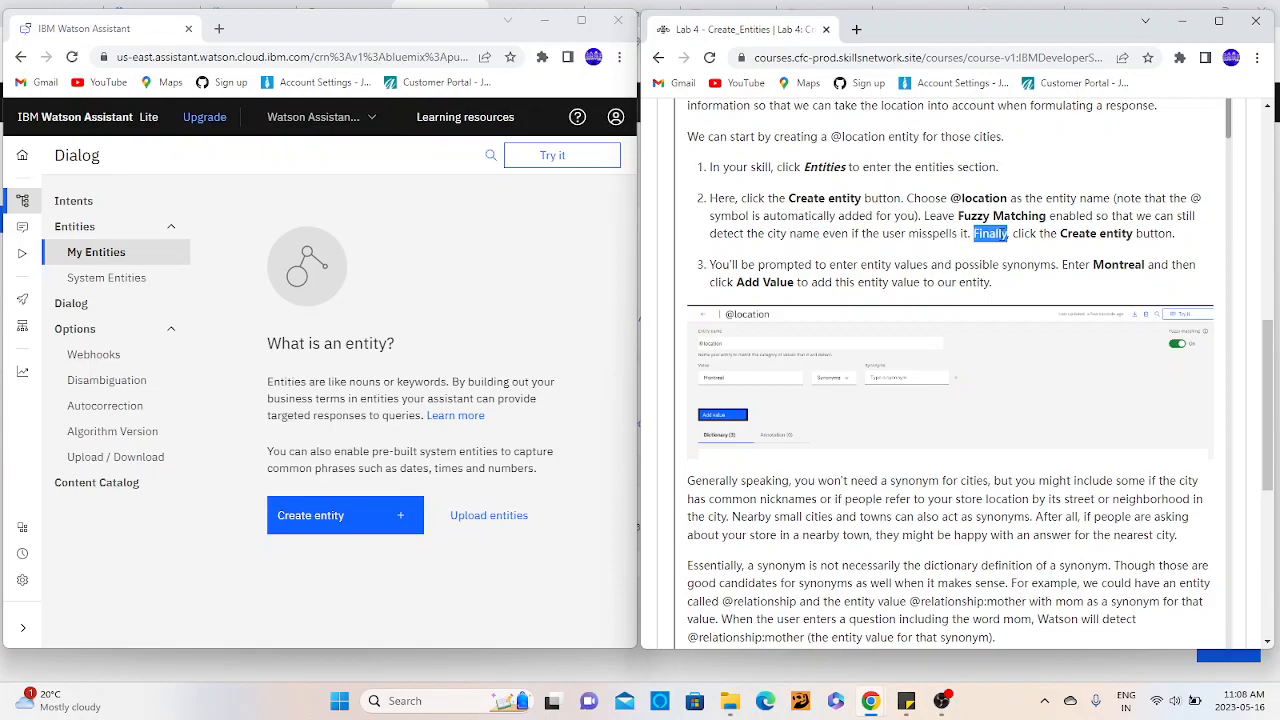
double_click(1077, 234)
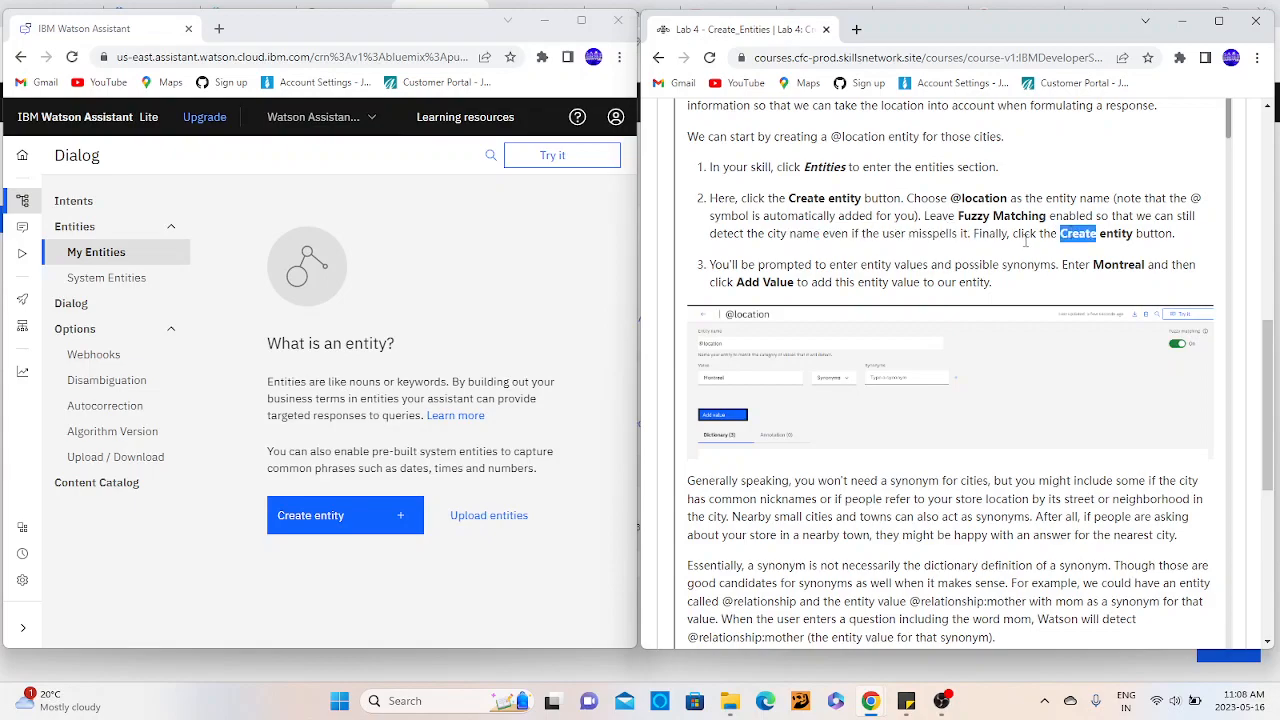
double_click(1108, 234)
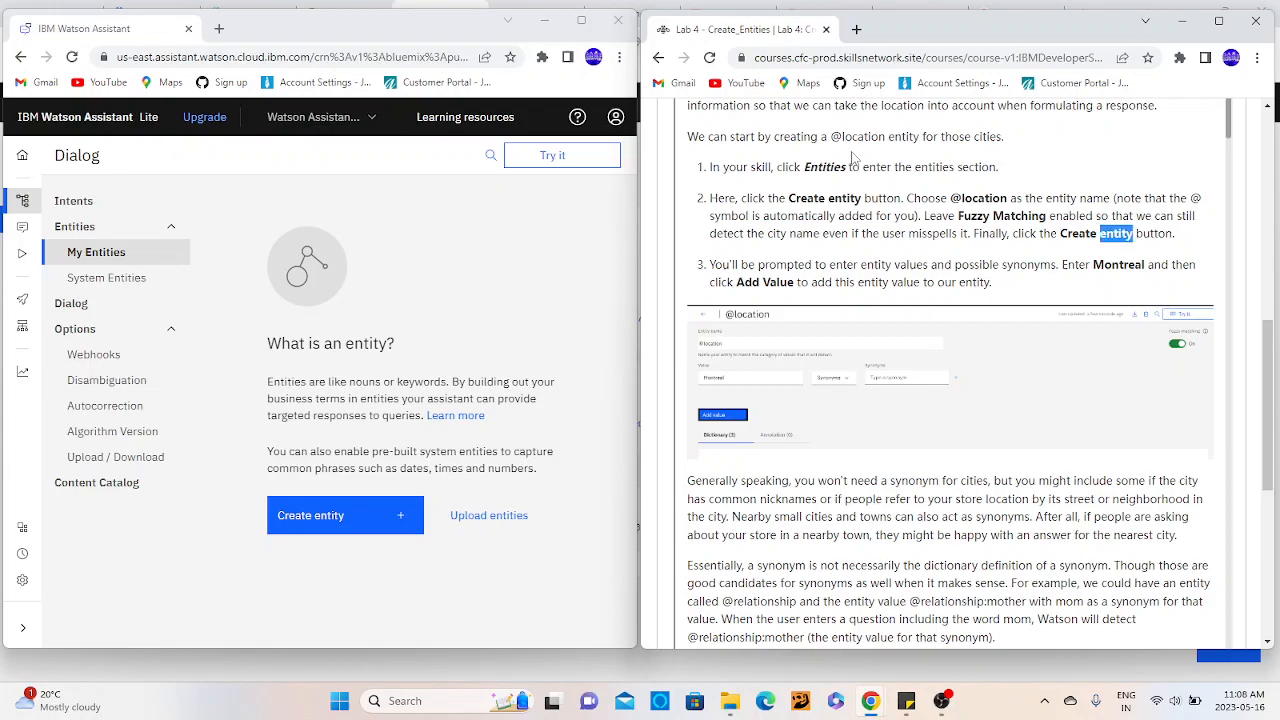
- Read instruction 3 on entering entity values and synonyms and adding Montreal, including its example image
click(838, 281)
double_click(873, 266)
double_click(990, 267)
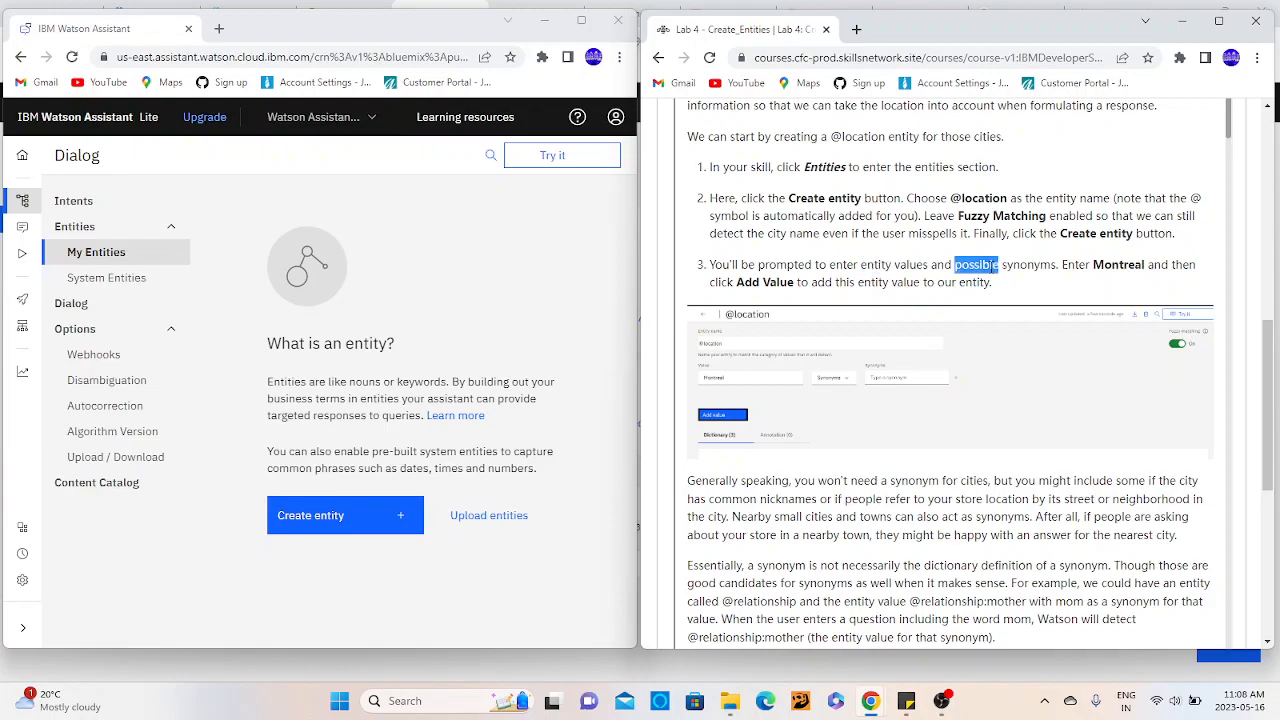
drag(990, 267, 1045, 271)
double_click(1045, 271)
double_click(1078, 265)
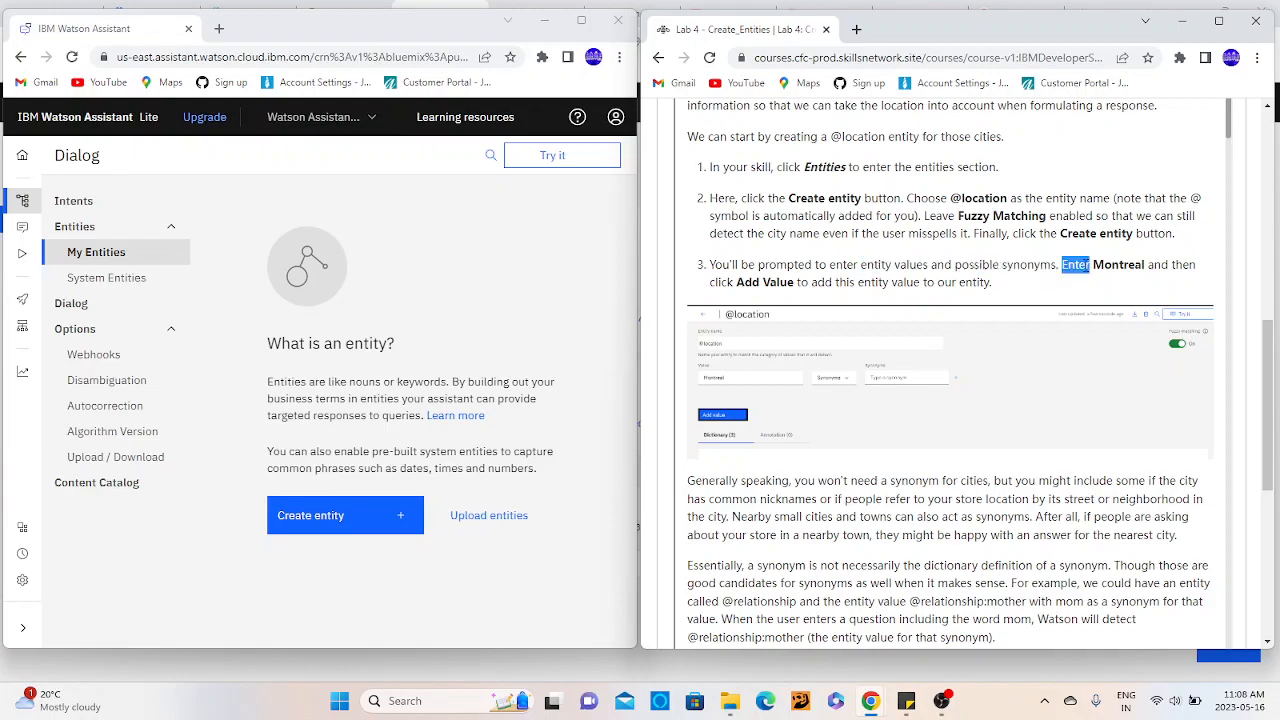
click(761, 283)
scroll(818, 284, down, 2)
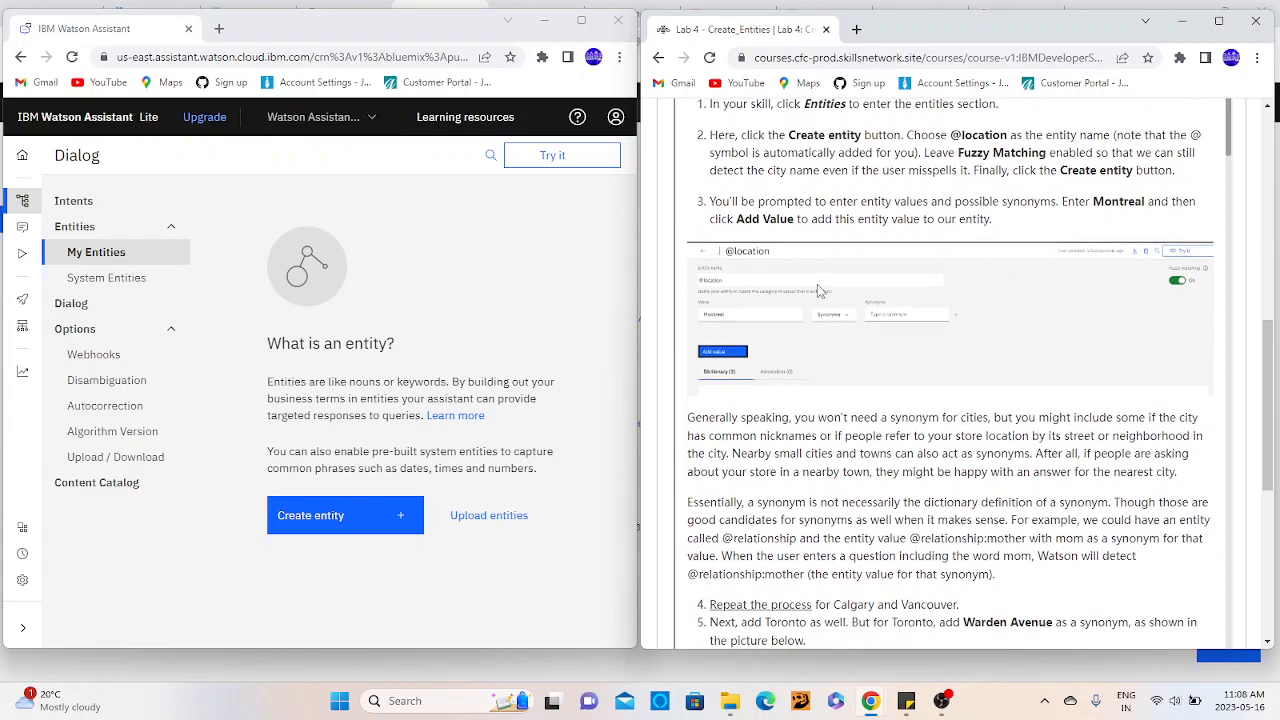
- Read the paragraph on when cities need synonyms, such as nicknames, streets, neighborhoods or nearby towns
scroll(817, 284, down, 1)
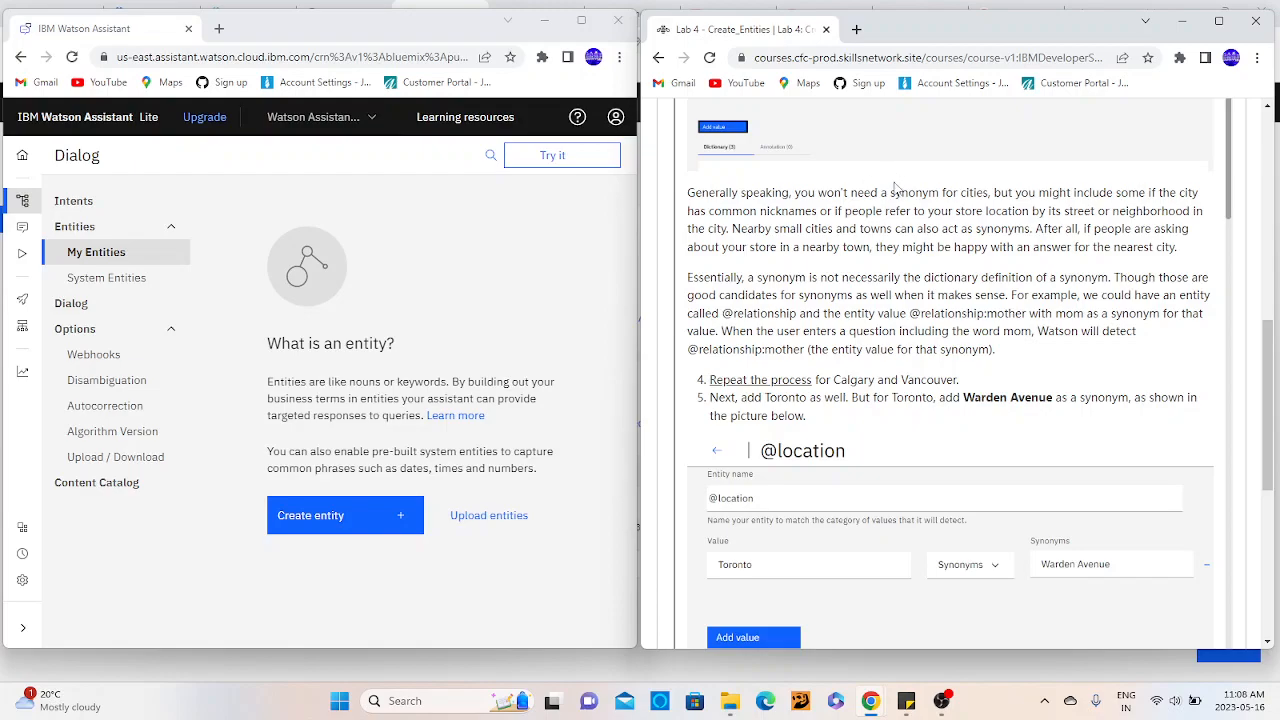
double_click(975, 192)
click(1122, 192)
double_click(866, 212)
double_click(978, 213)
double_click(1080, 212)
click(1116, 213)
double_click(1150, 212)
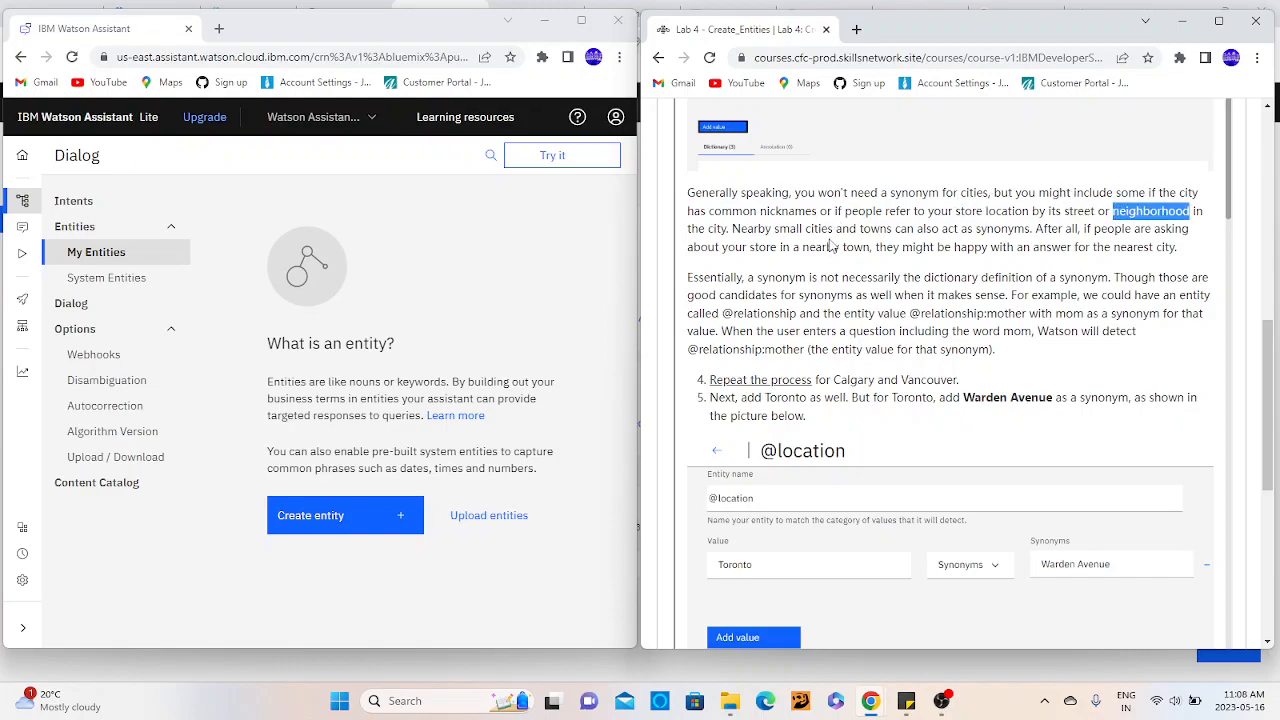
double_click(878, 229)
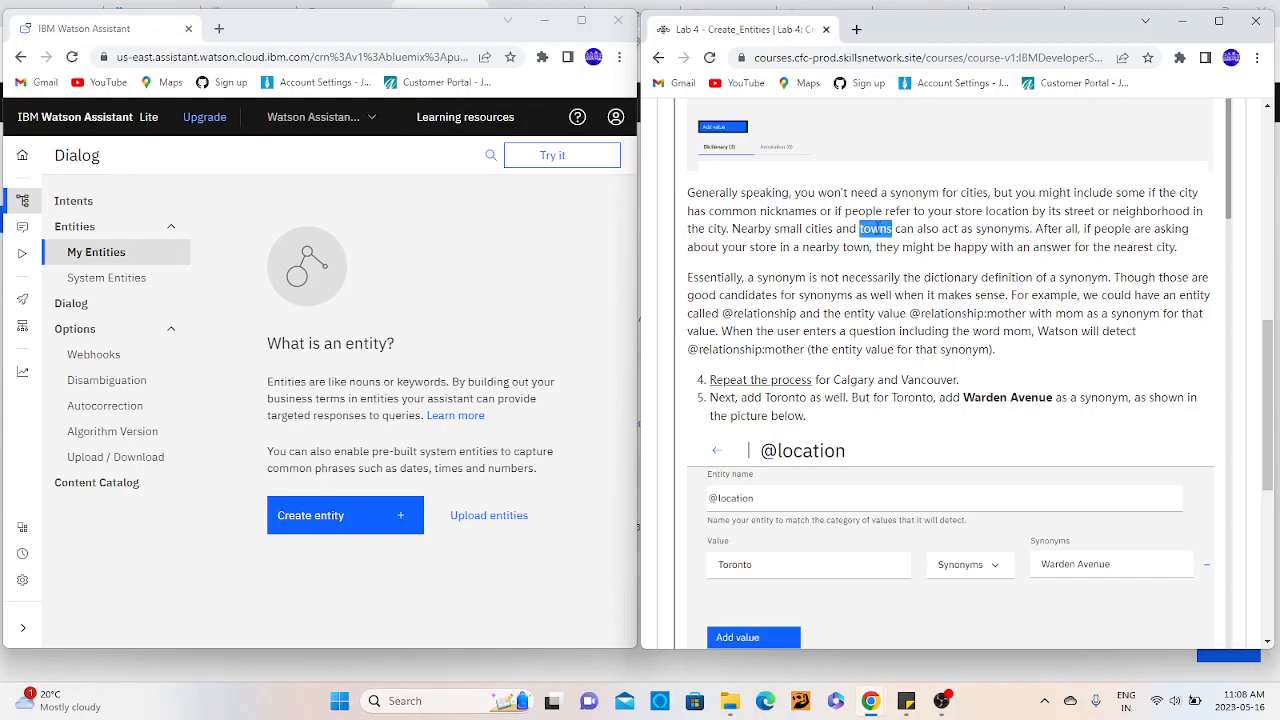
double_click(986, 229)
click(1040, 230)
double_click(1042, 230)
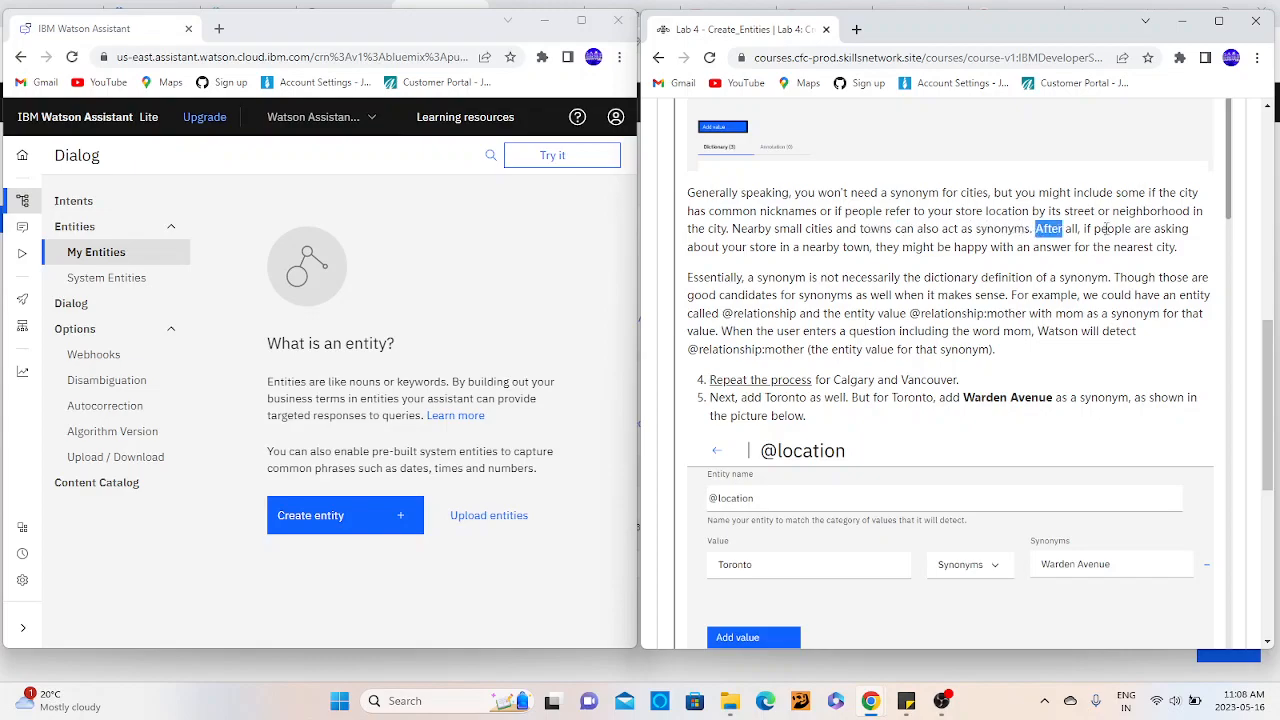
double_click(826, 248)
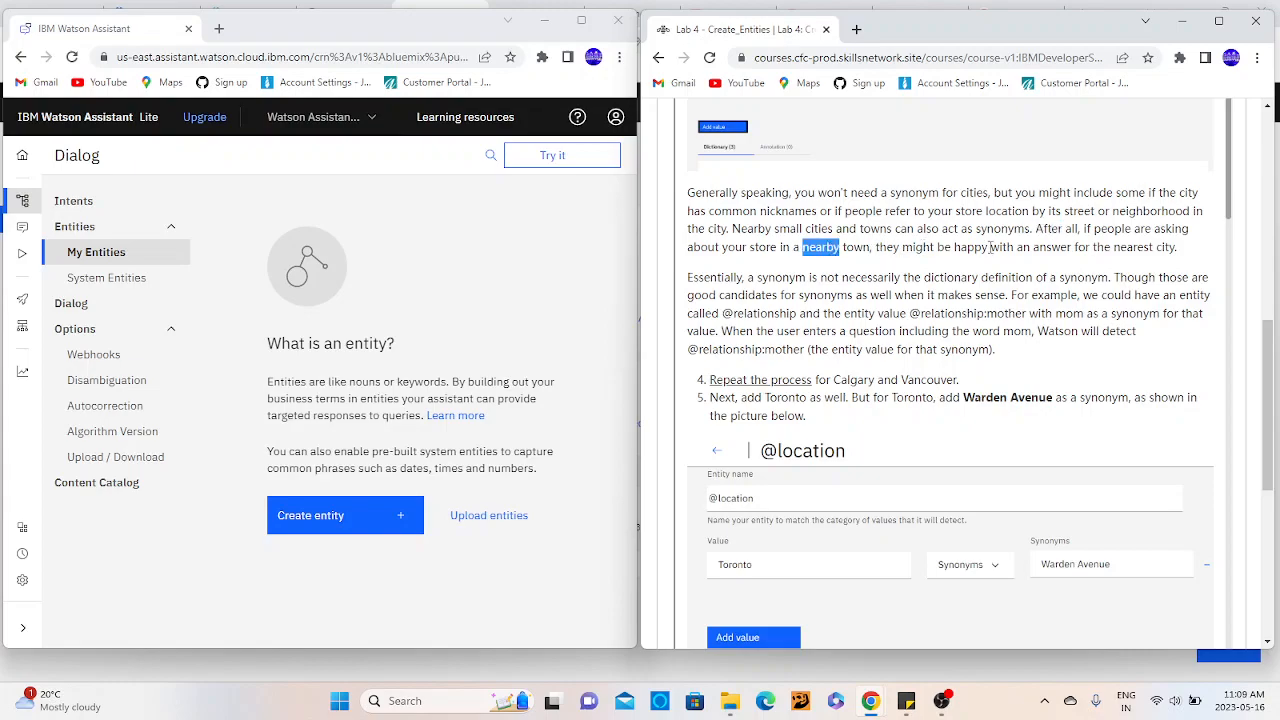
- Read the opening of the next paragraph on how an entity synonym differs from a dictionary synonym
double_click(1133, 265)
scroll(1133, 262, down, 1)
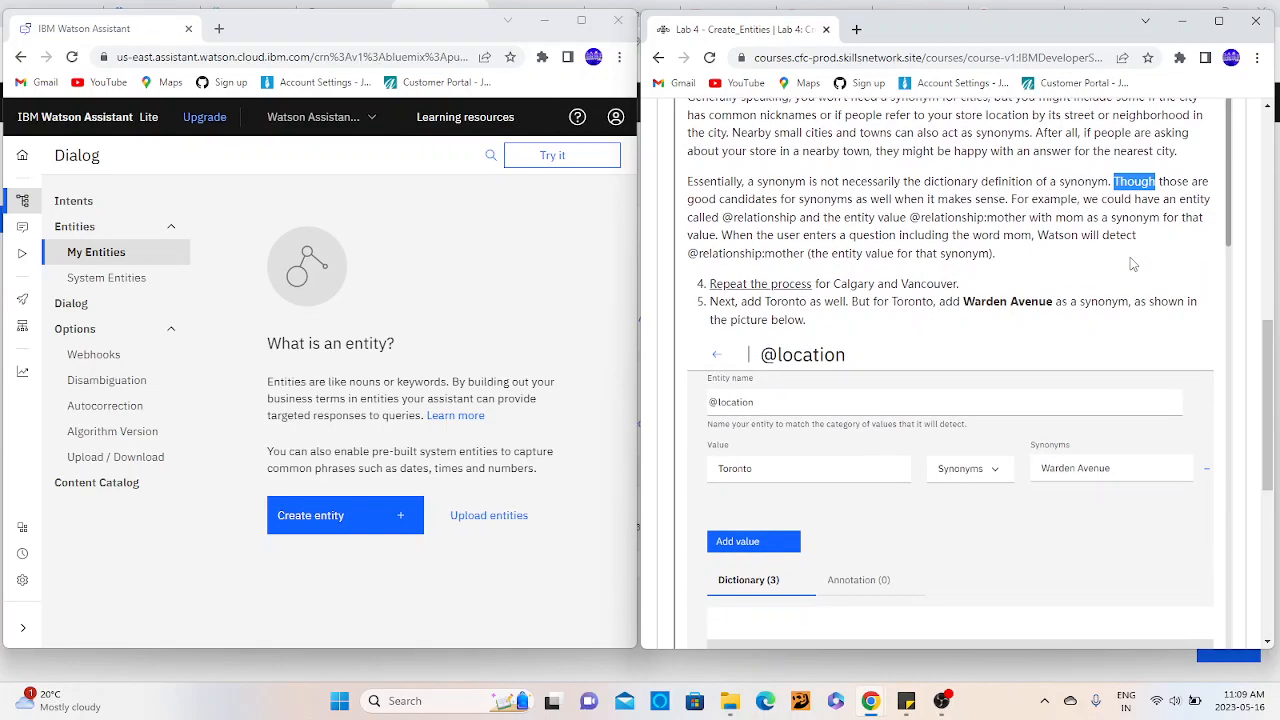
click(820, 177)
double_click(871, 181)
click(1007, 183)
double_click(1007, 183)
click(1092, 181)
double_click(1092, 181)
click(1155, 183)
double_click(787, 223)
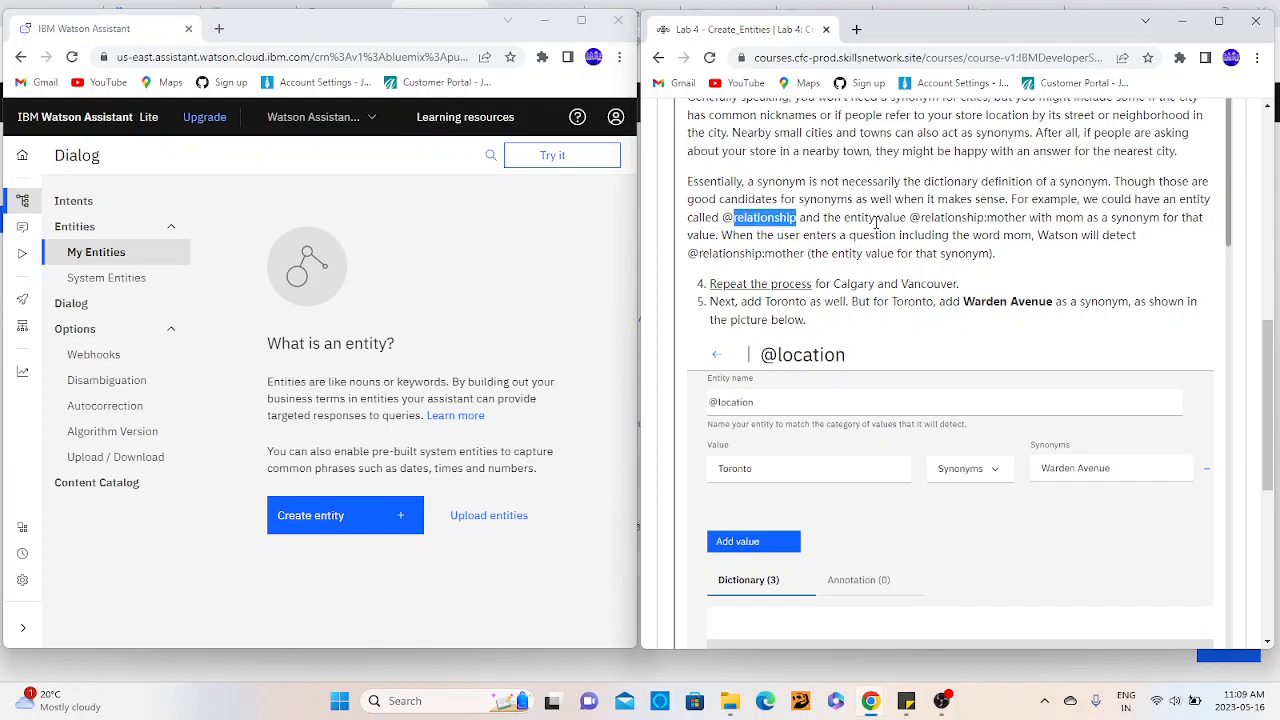
click(876, 221)
double_click(965, 217)
click(1012, 224)
double_click(1008, 218)
double_click(1068, 218)
double_click(1136, 218)
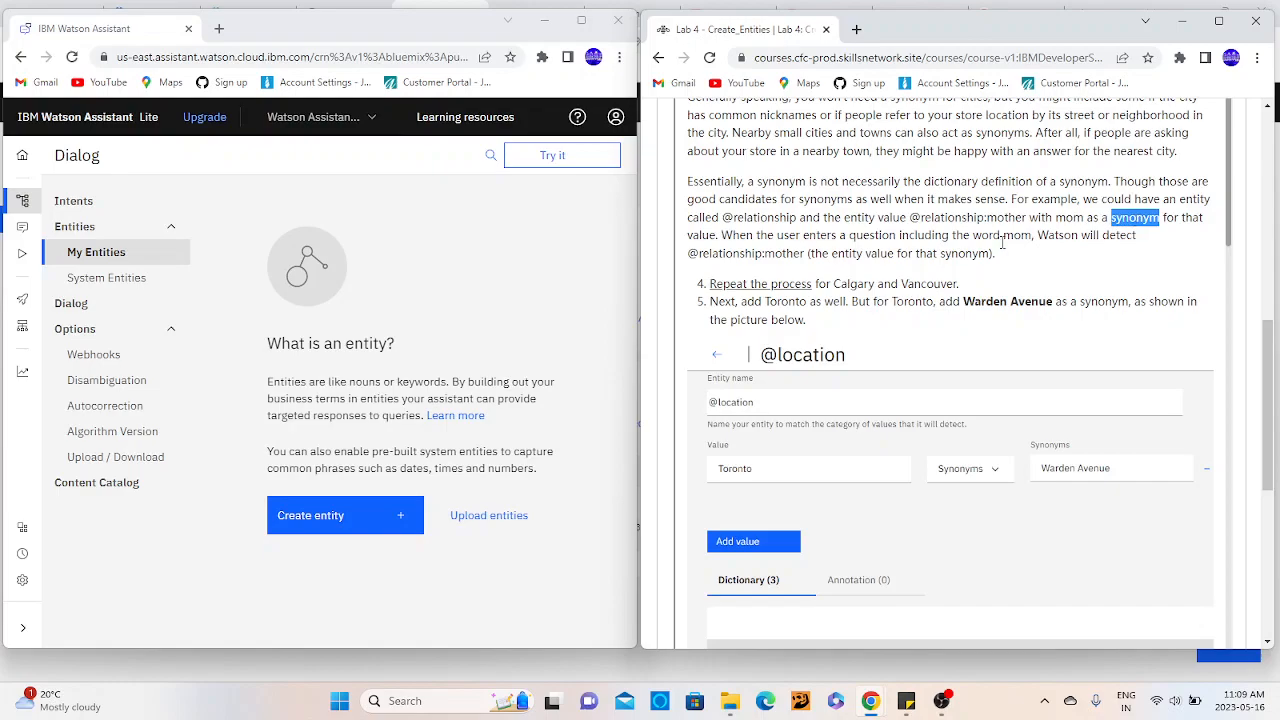
double_click(745, 238)
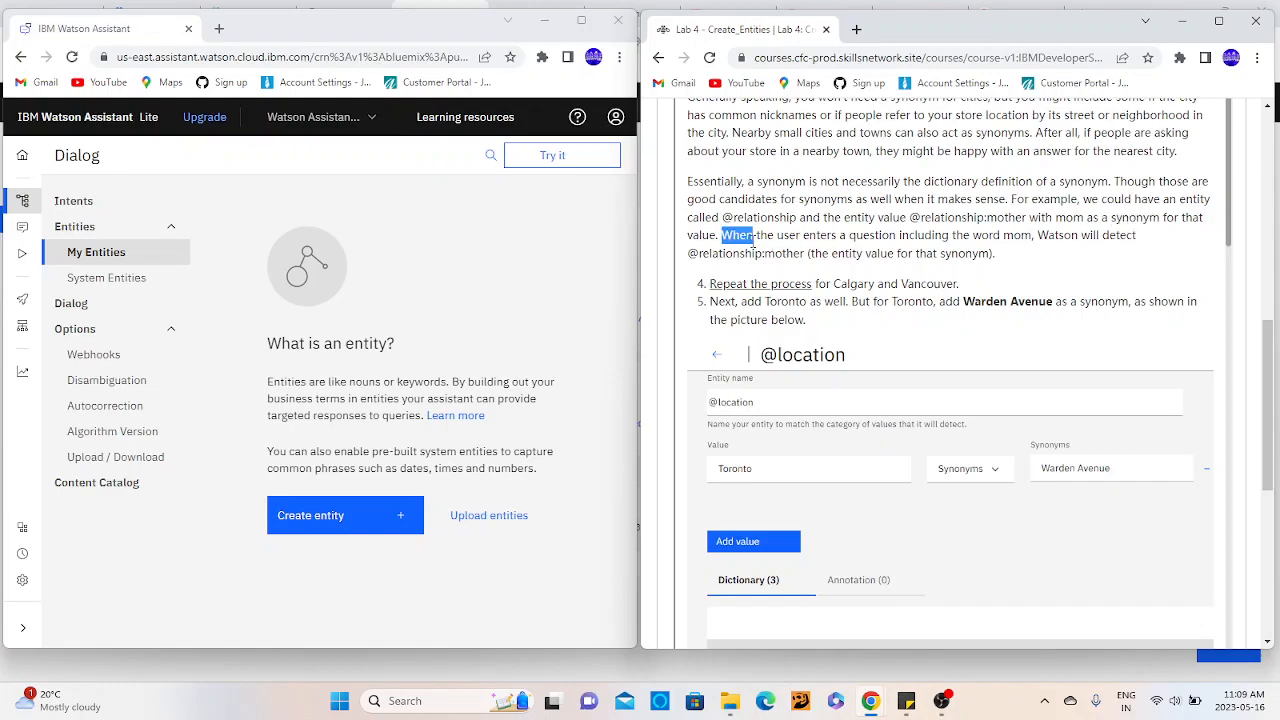
click(774, 240)
double_click(775, 254)
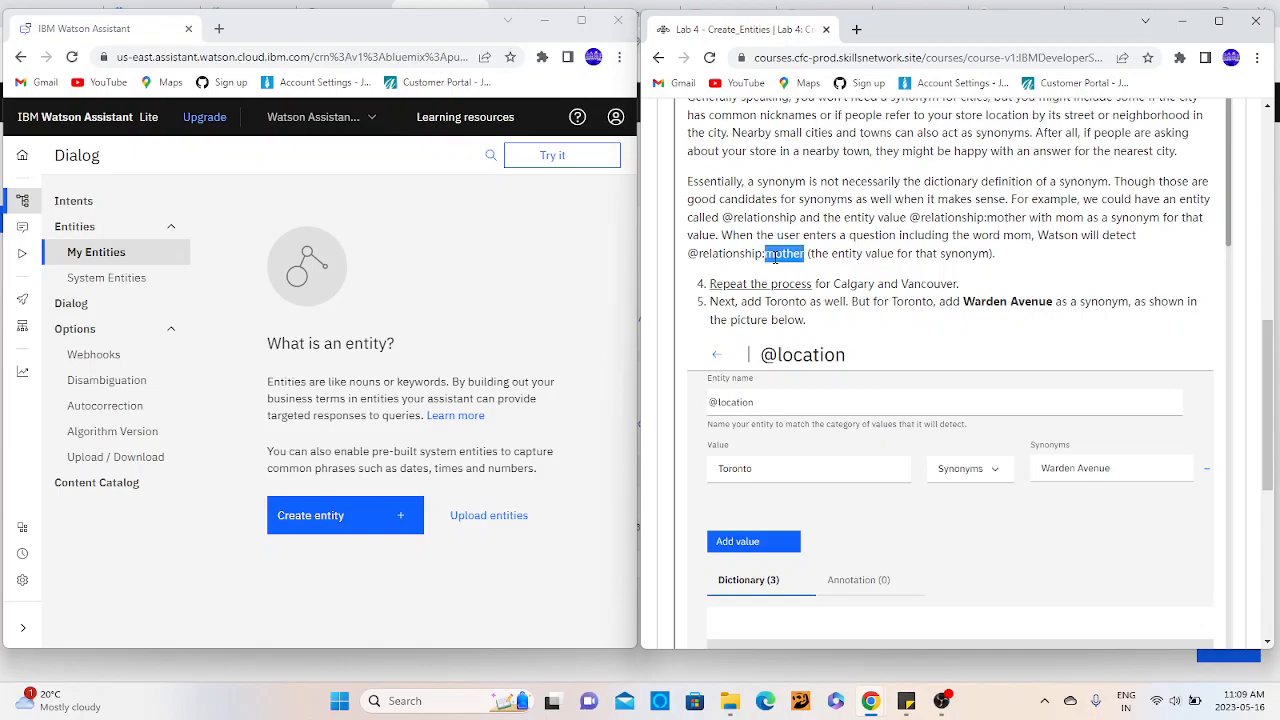
double_click(925, 253)
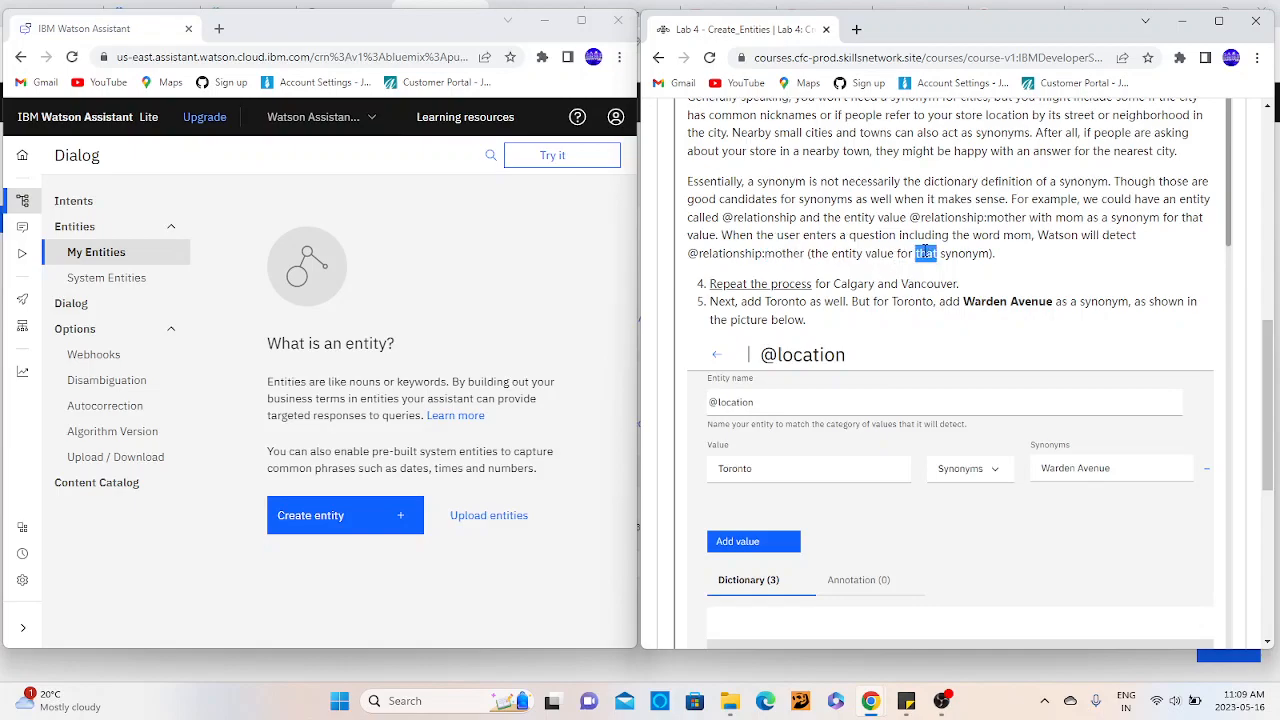
- Skim instructions 4 to 10 on the remaining cities, their synonyms and testing, up to the Exercise 2 heading
scroll(925, 253, down, 2)
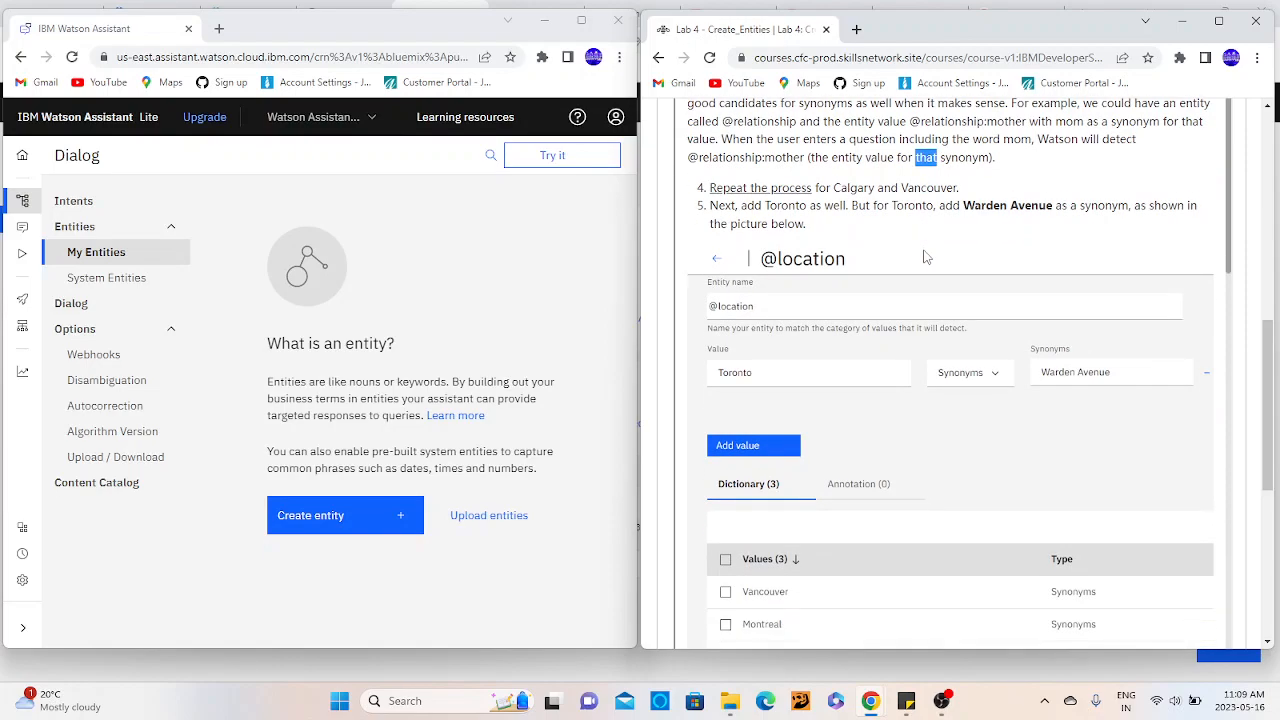
scroll(925, 257, down, 5)
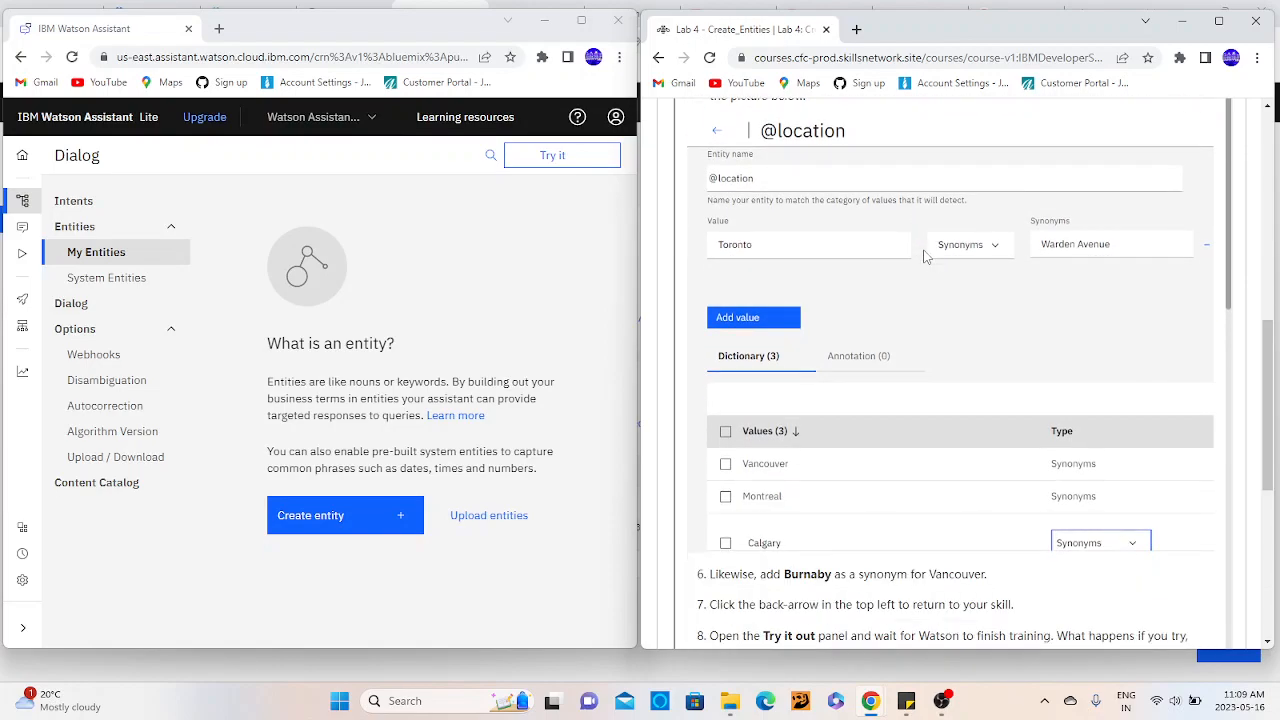
scroll(925, 257, down, 3)
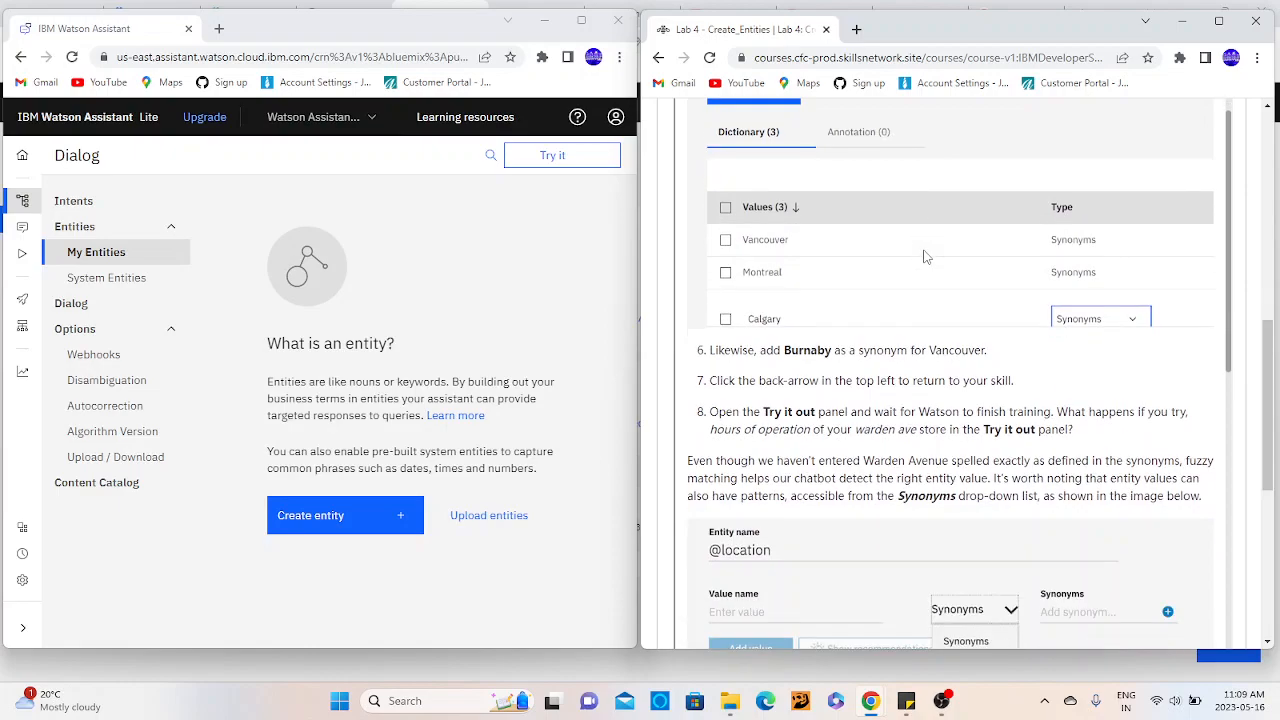
scroll(925, 257, down, 6)
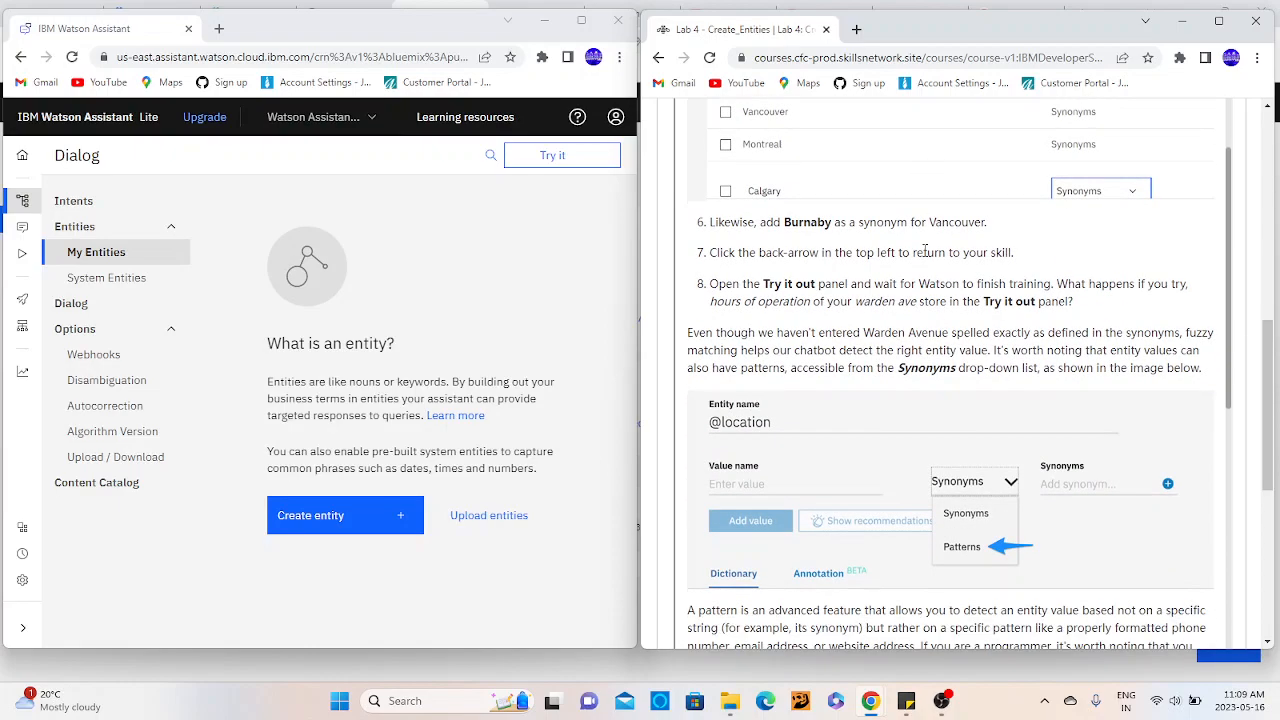
scroll(925, 257, down, 2)
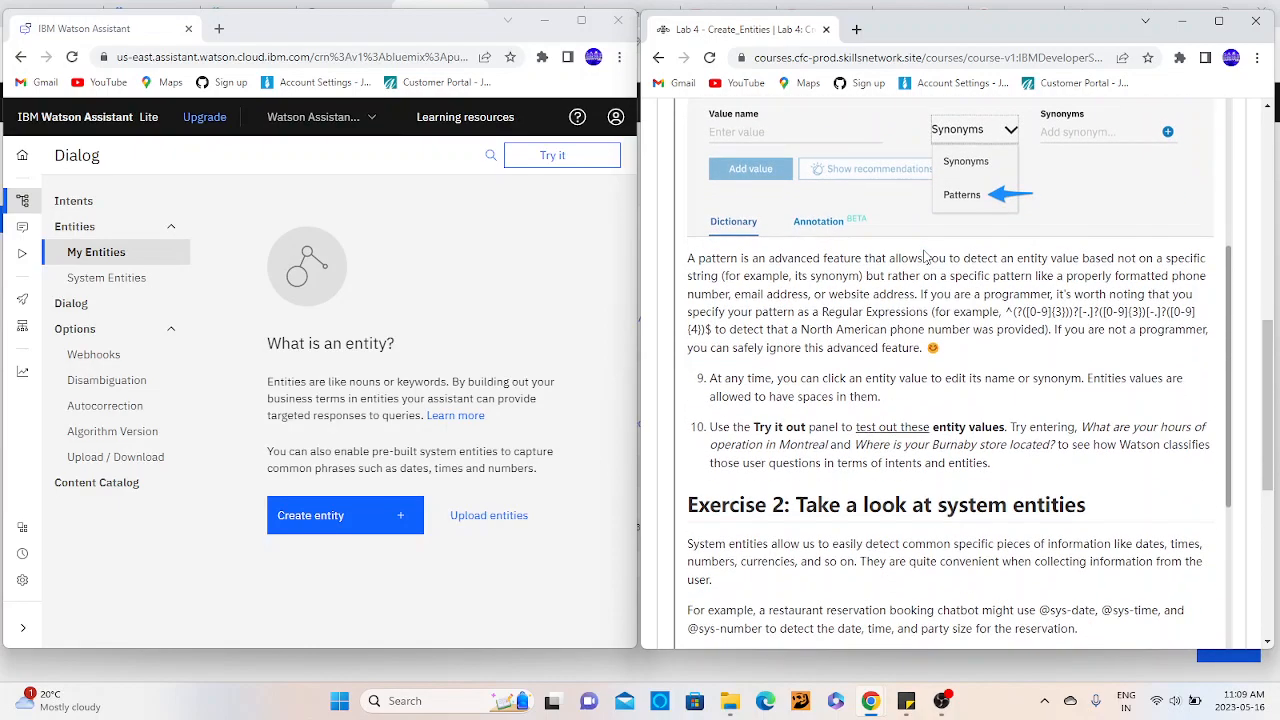
- Read how a pattern detects entity values by format, such as a phone number, email address or website address
scroll(925, 257, down, 1)
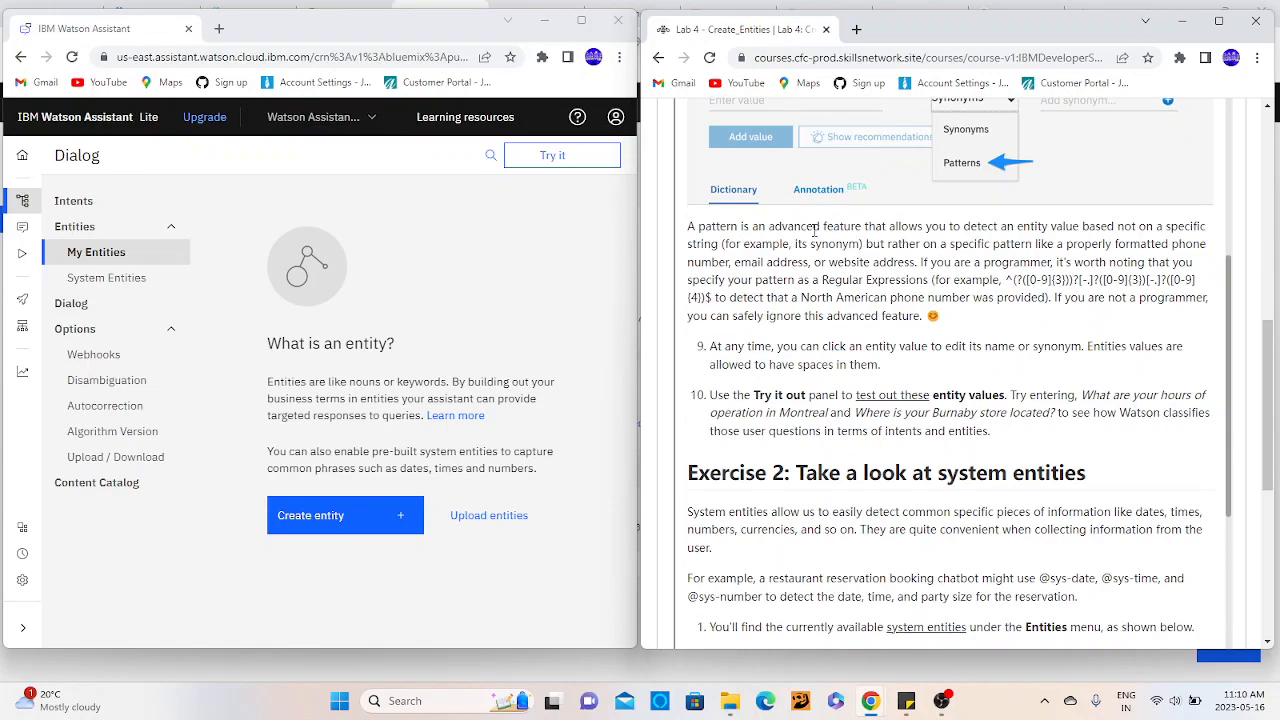
double_click(1033, 226)
double_click(1066, 227)
double_click(1170, 226)
double_click(820, 240)
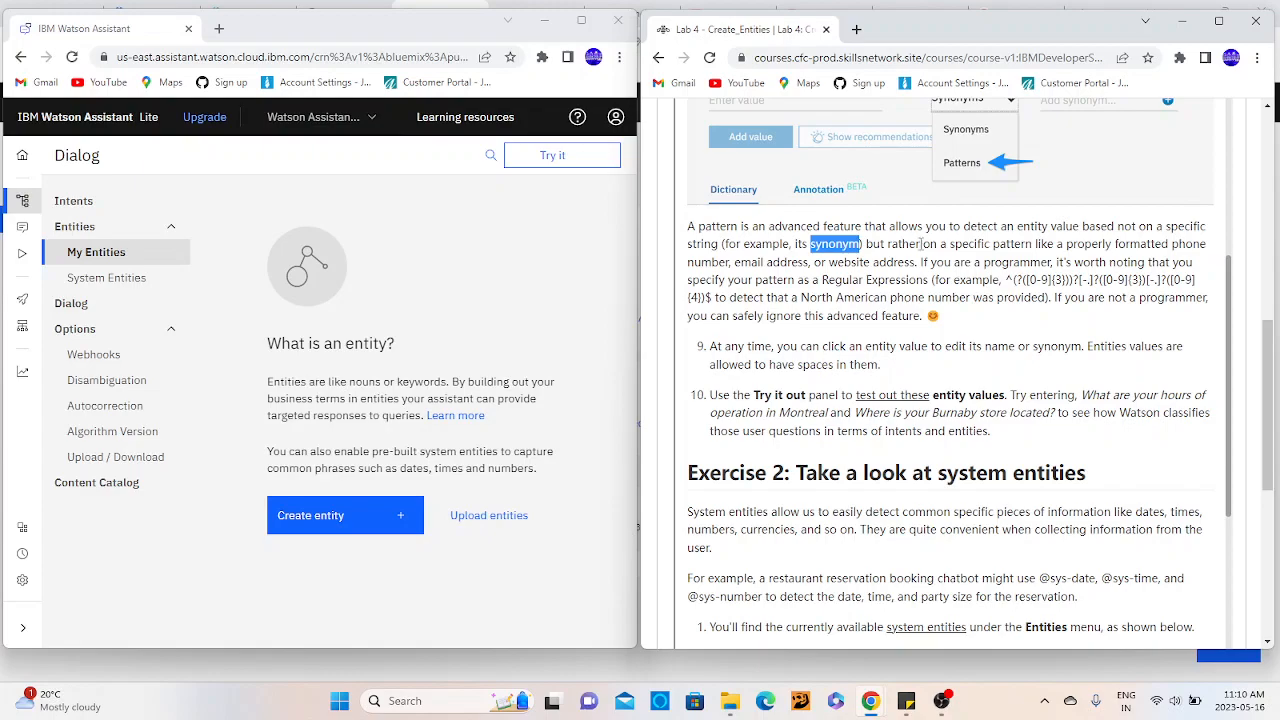
click(991, 243)
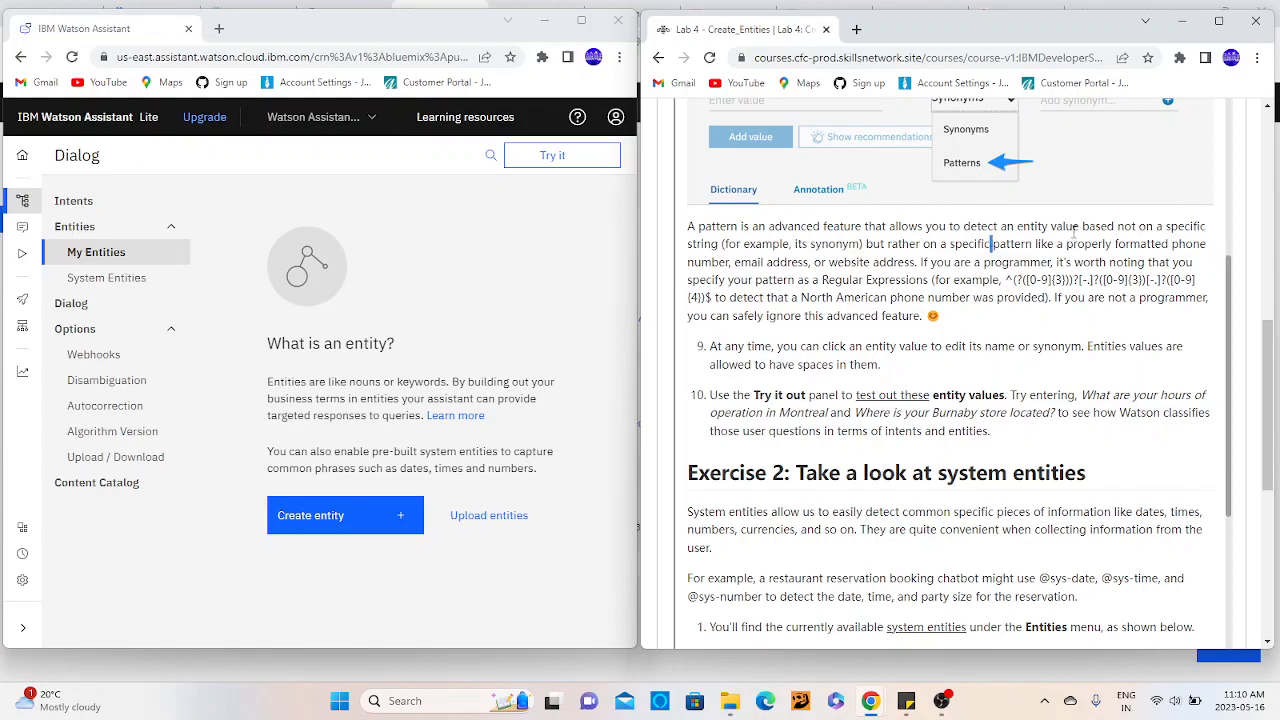
double_click(1131, 243)
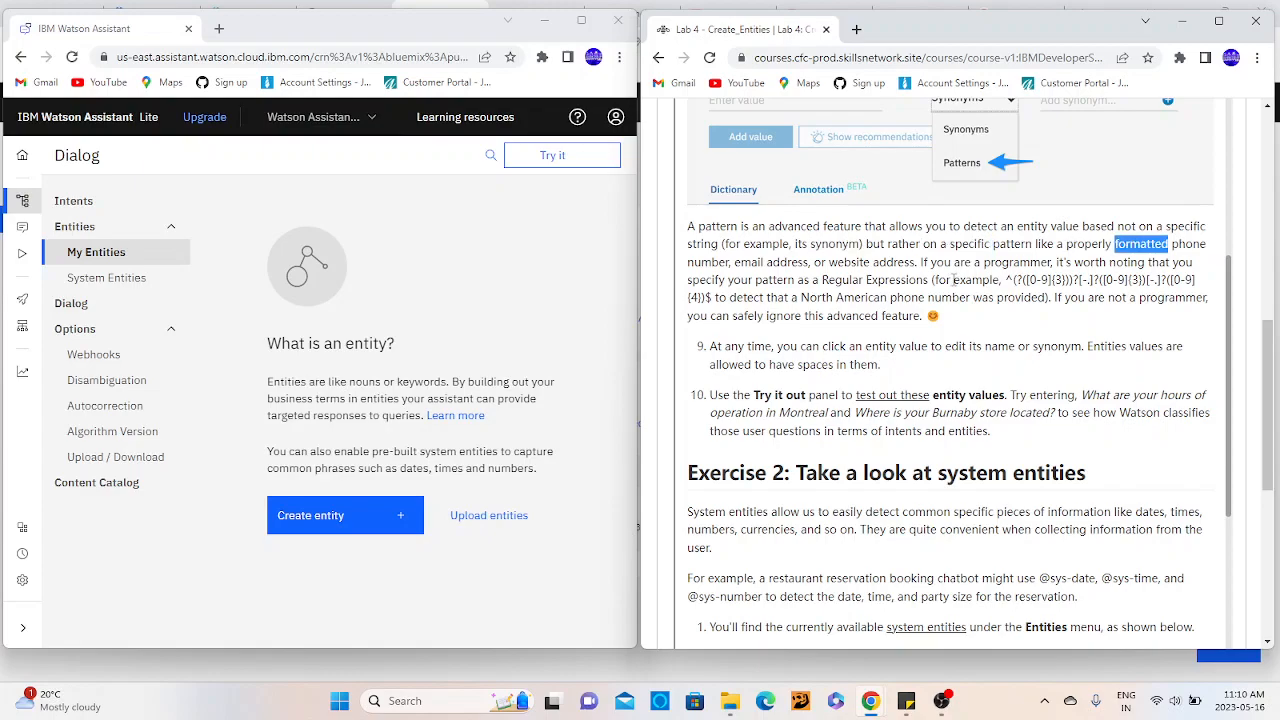
double_click(849, 262)
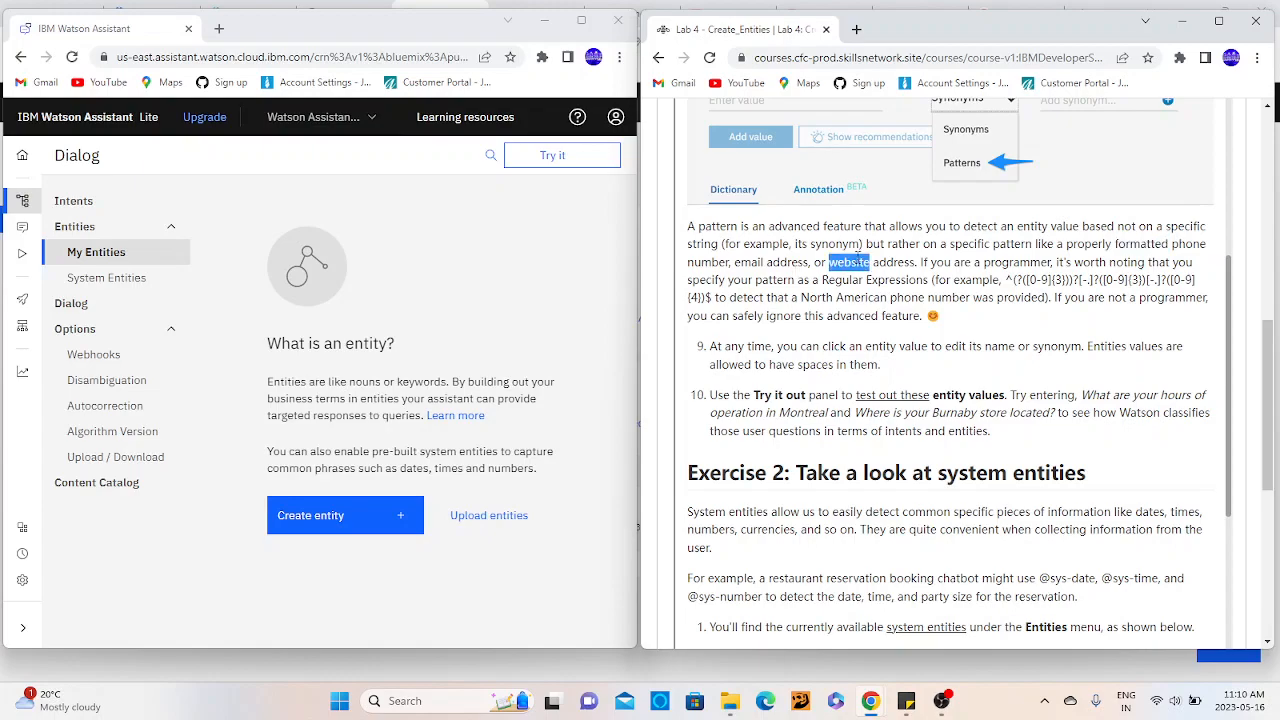
- Read the note for programmers on specifying patterns as Regular Expressions and for non-programmers on ignoring this advanced feature
click(975, 263)
double_click(1028, 263)
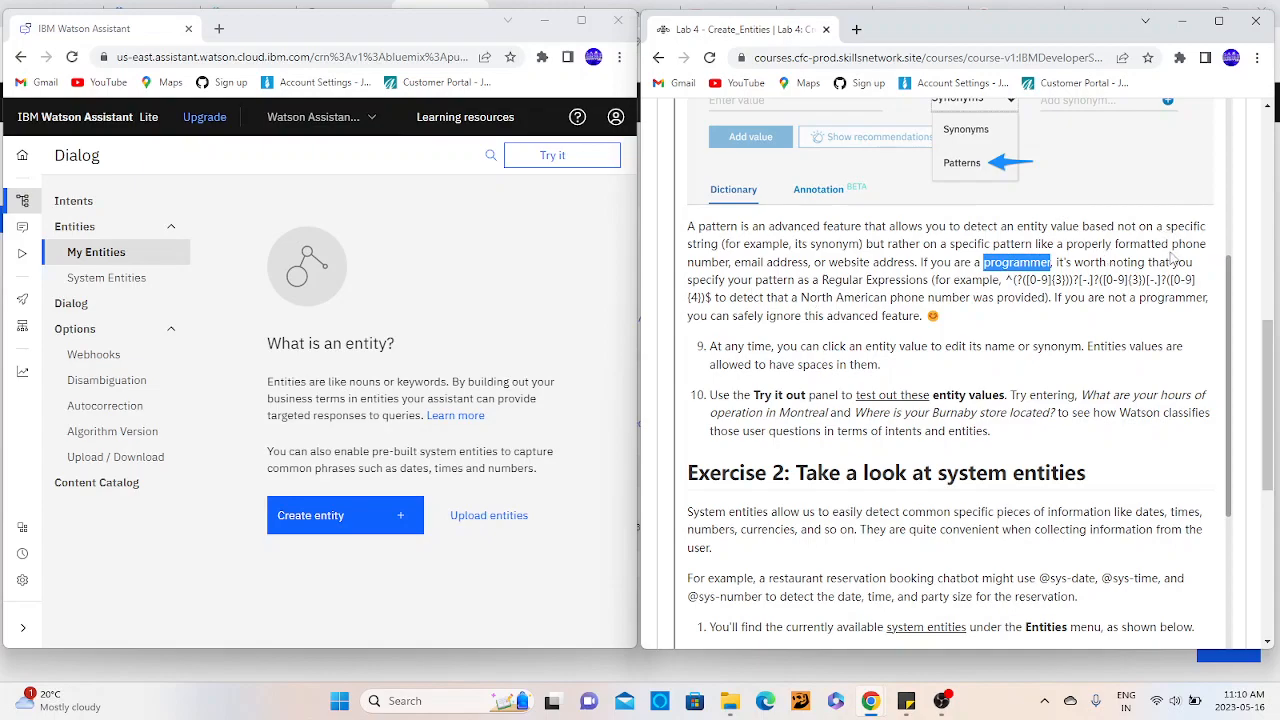
double_click(890, 280)
click(995, 280)
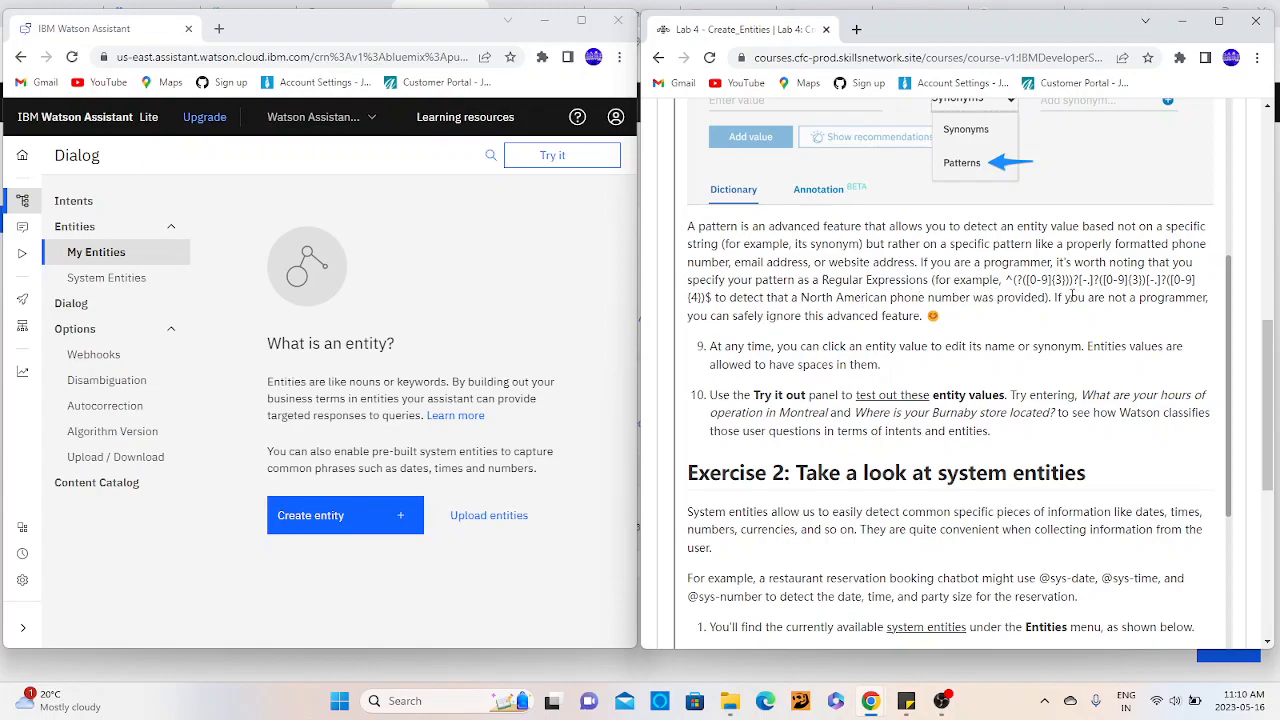
double_click(829, 317)
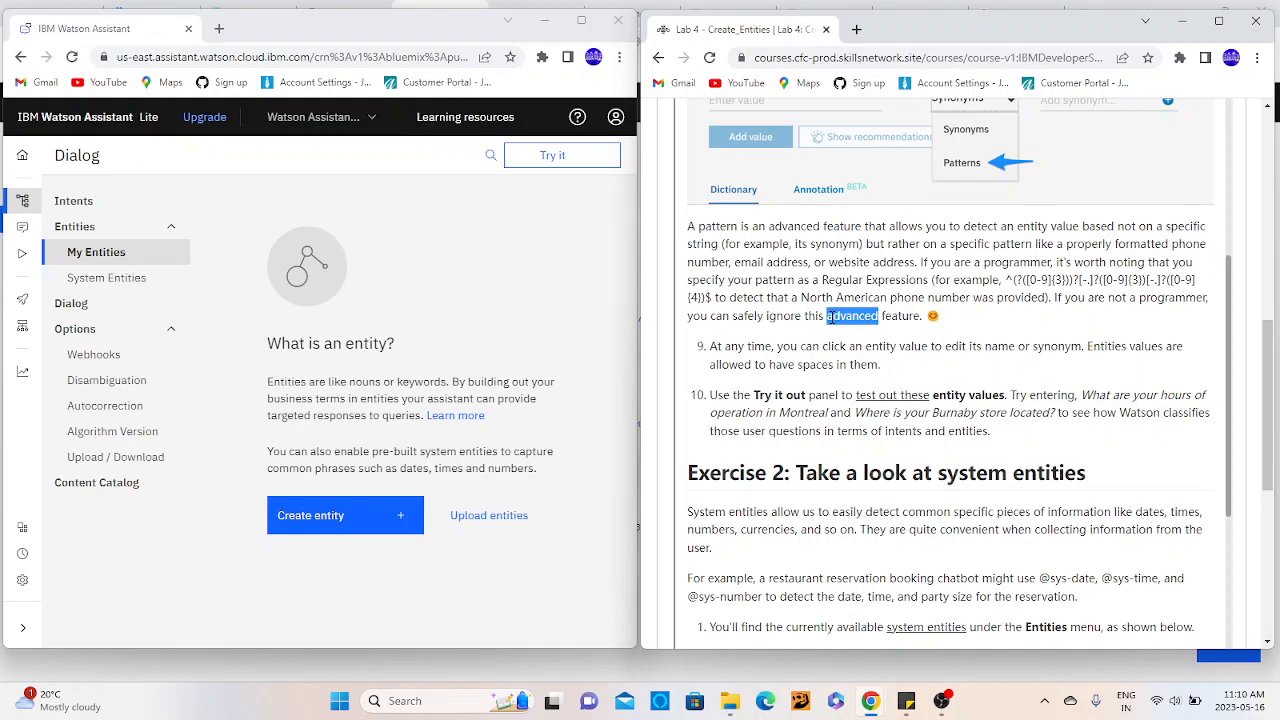
- Read instruction 9 on editing an entity value's name or synonym and using spaces in entity values
scroll(829, 317, down, 2)
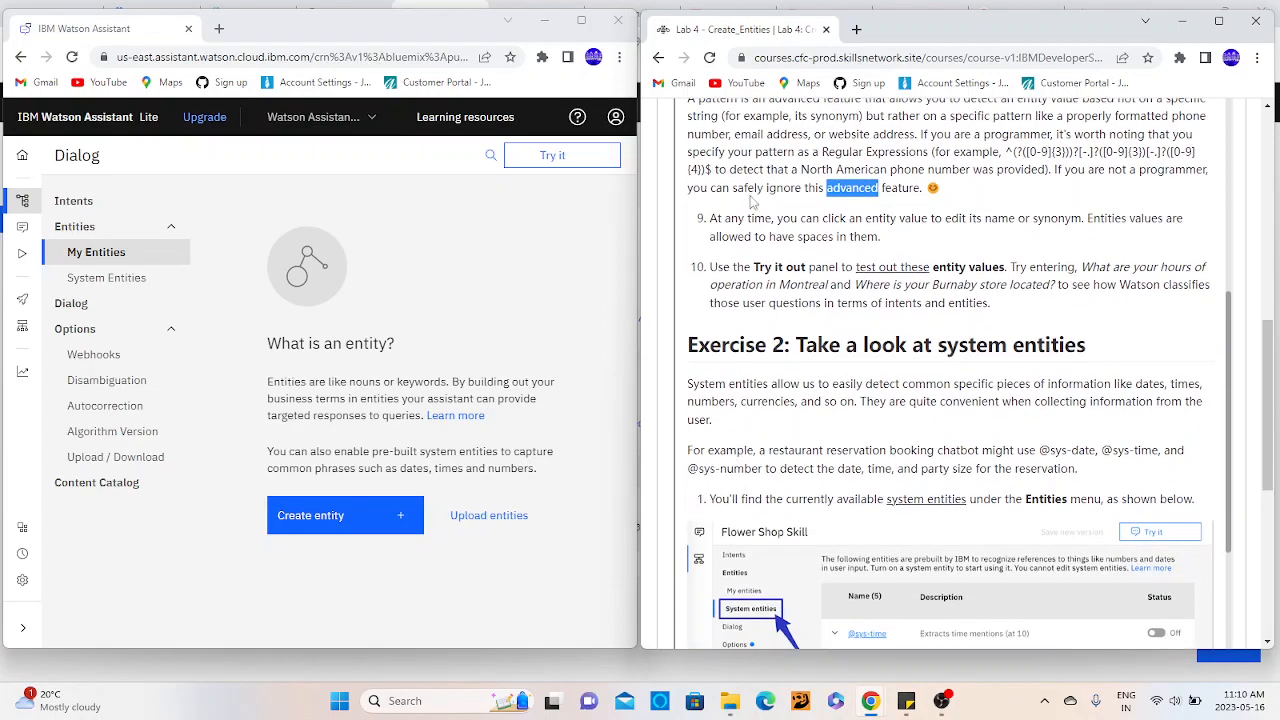
click(920, 218)
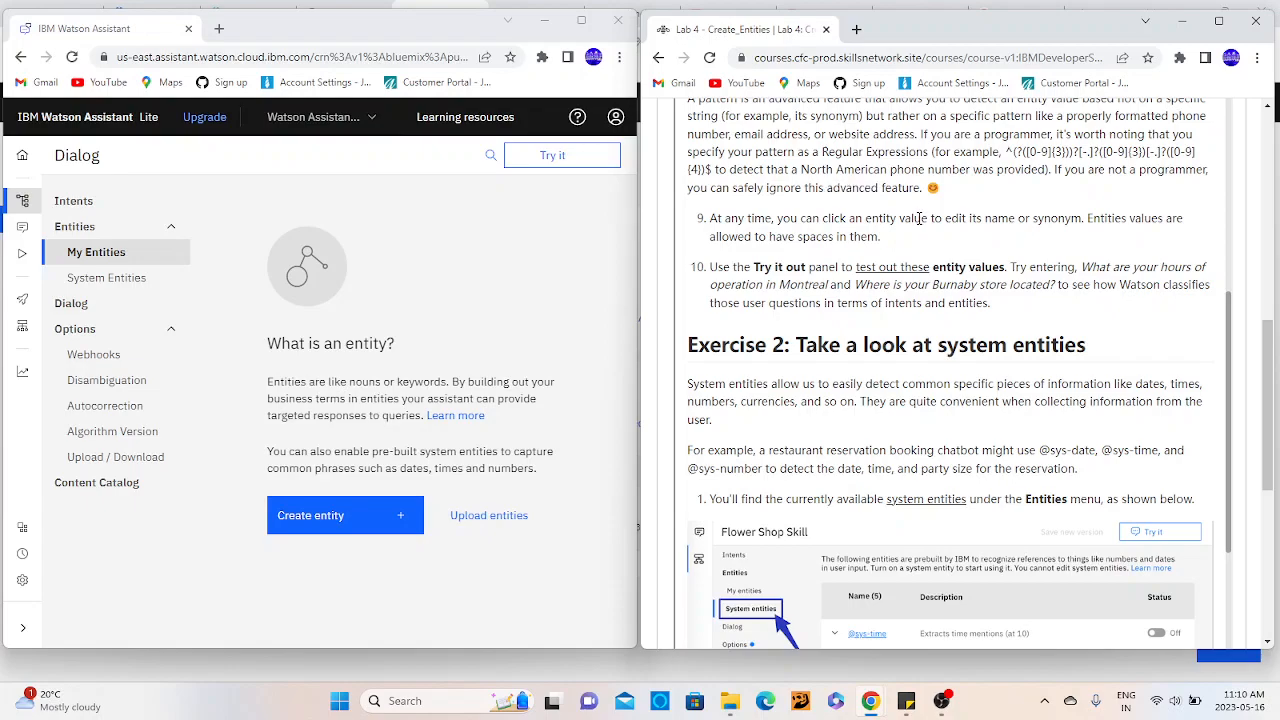
double_click(1033, 217)
double_click(1106, 218)
click(776, 244)
- Read instruction 10 on testing the entity values with the Montreal hours and Burnaby store questions
scroll(776, 262, down, 1)
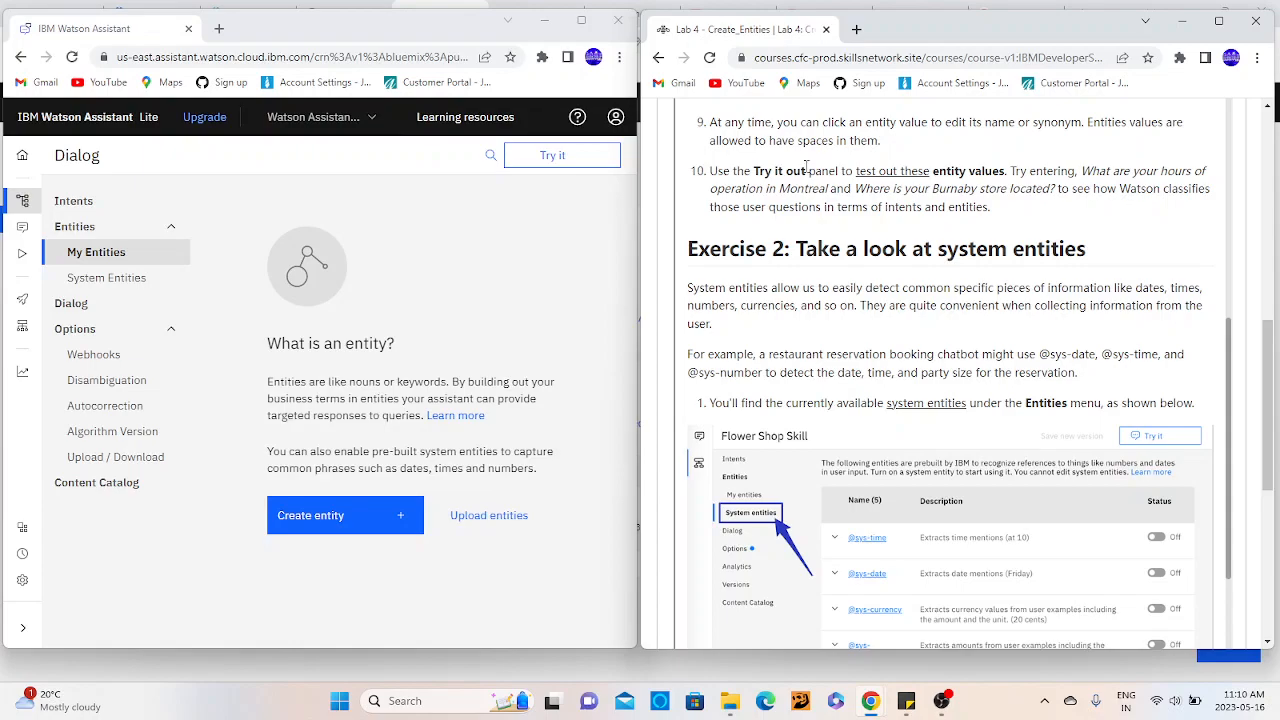
double_click(1069, 172)
click(1147, 167)
double_click(948, 188)
- Go to Exercise 2, open the system entities in Watson Assistant and read the introduction to the prebuilt entities
scroll(948, 188, down, 2)
scroll(948, 190, up, 1)
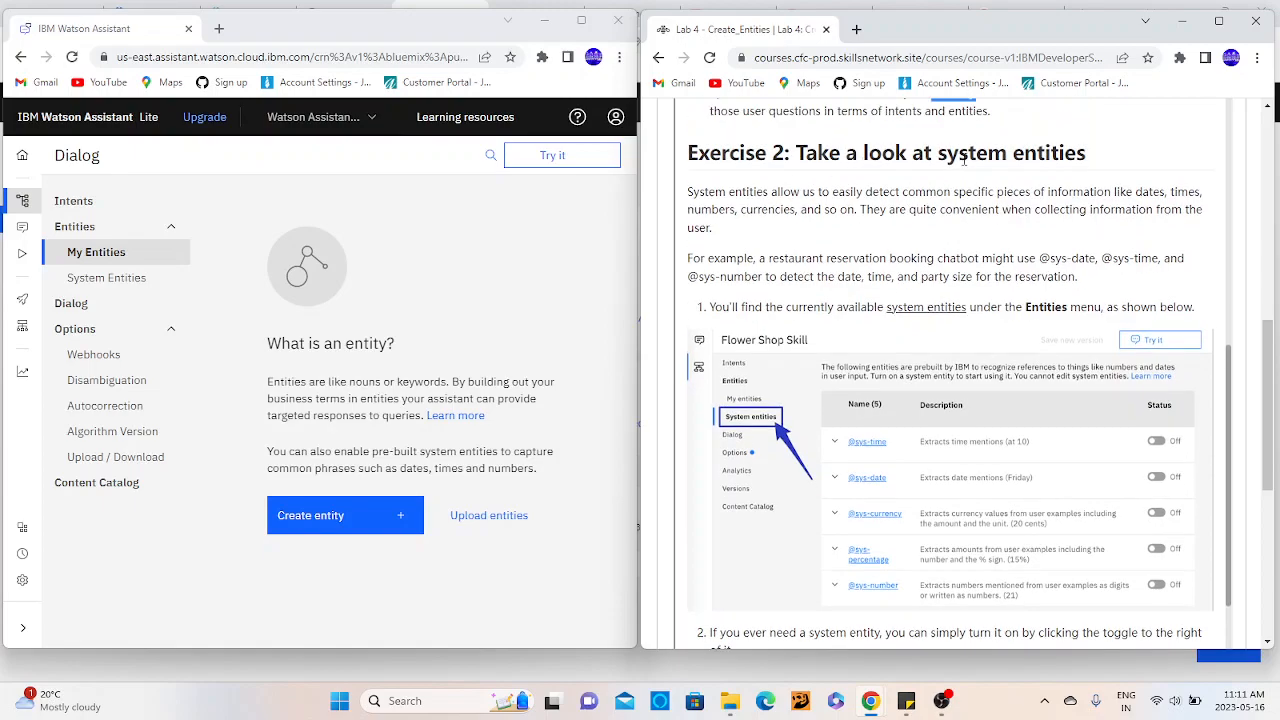
double_click(962, 154)
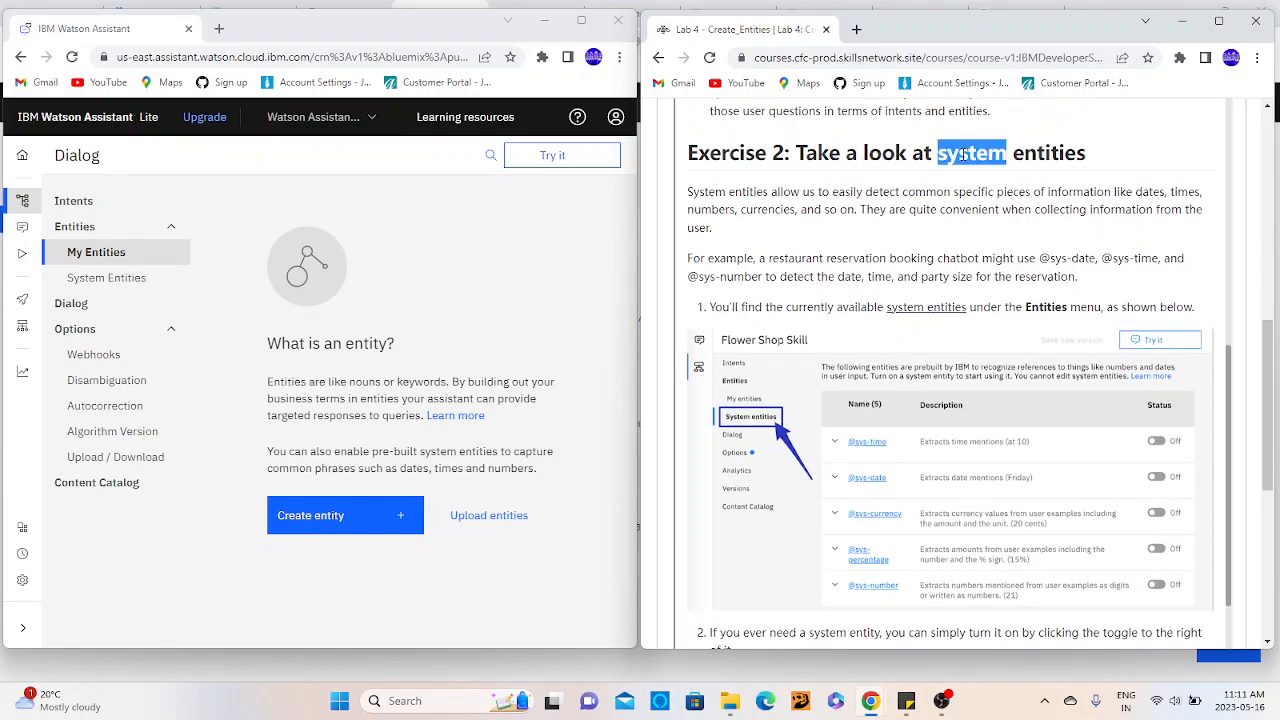
click(104, 280)
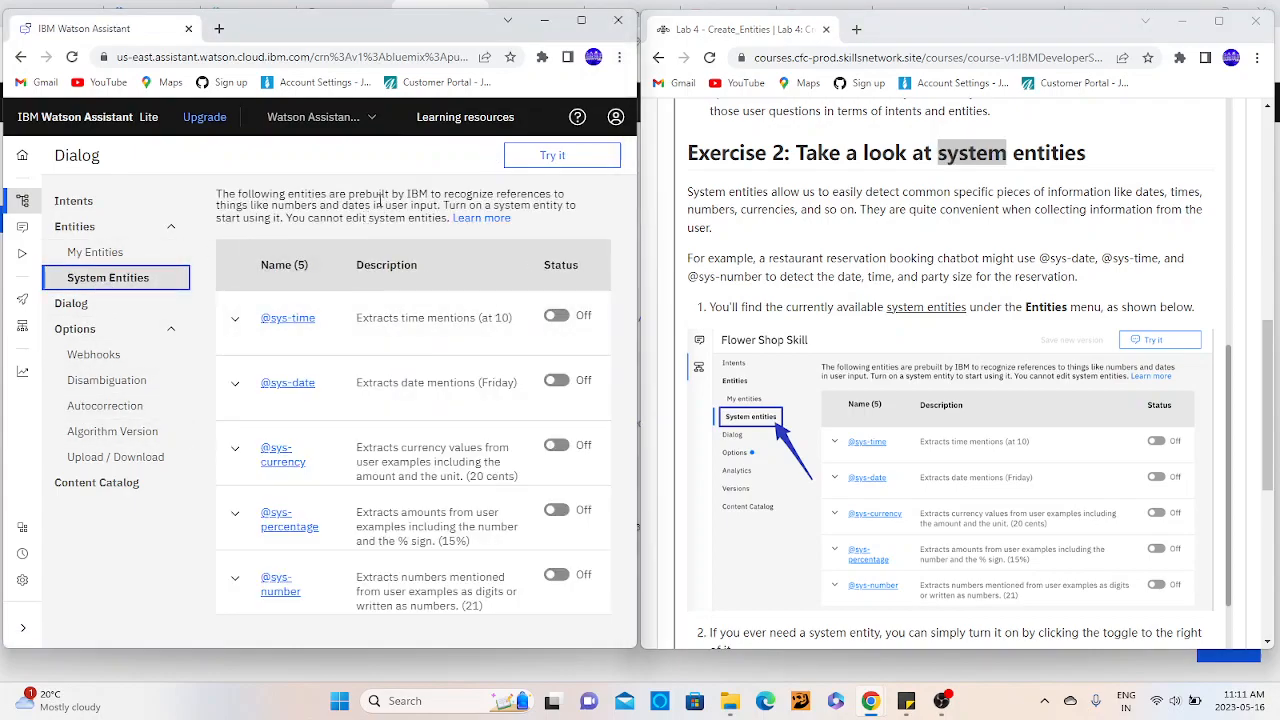
double_click(465, 194)
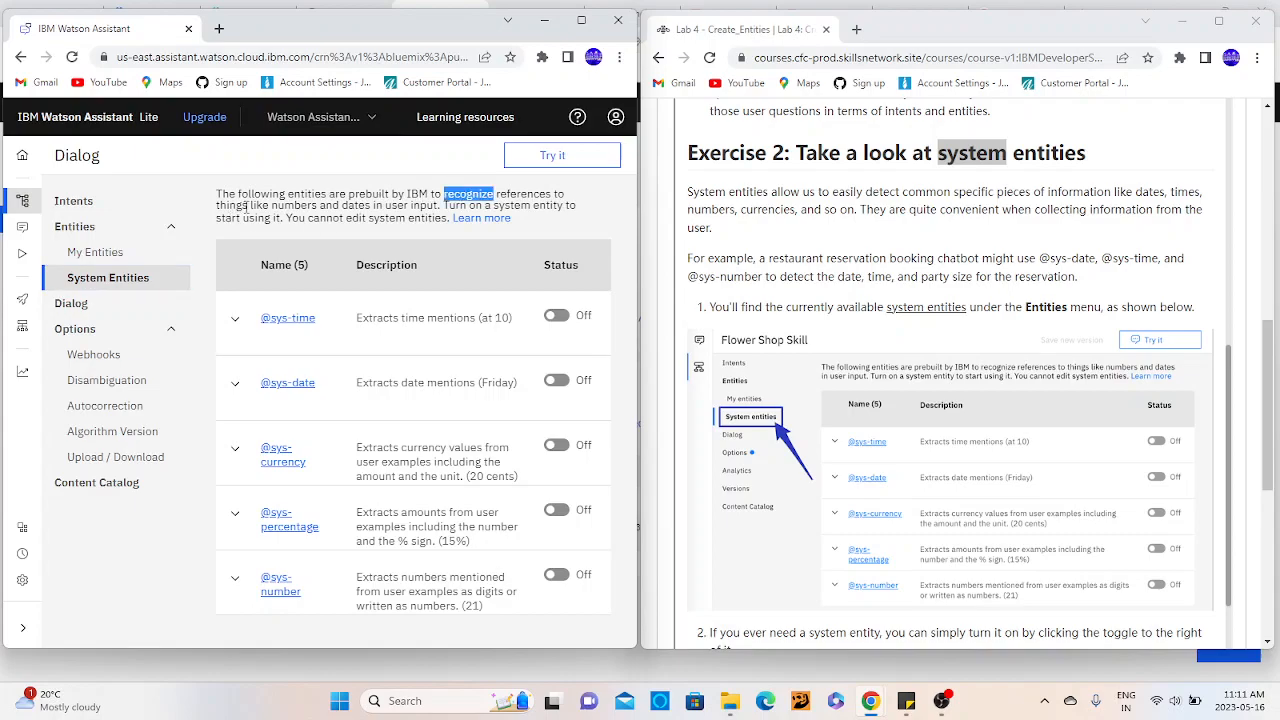
double_click(363, 203)
click(409, 204)
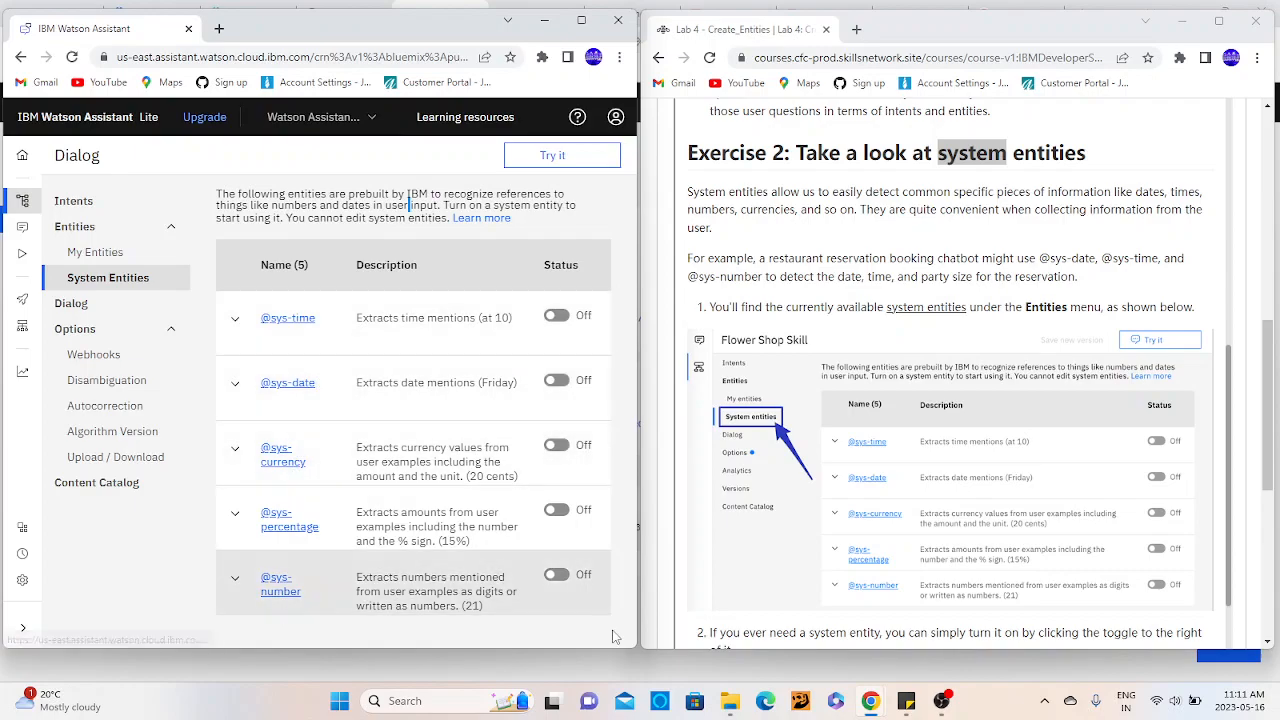
- Skim the rest of the Lab 4 instructions to the end and return to the beginning of the course page
click(846, 257)
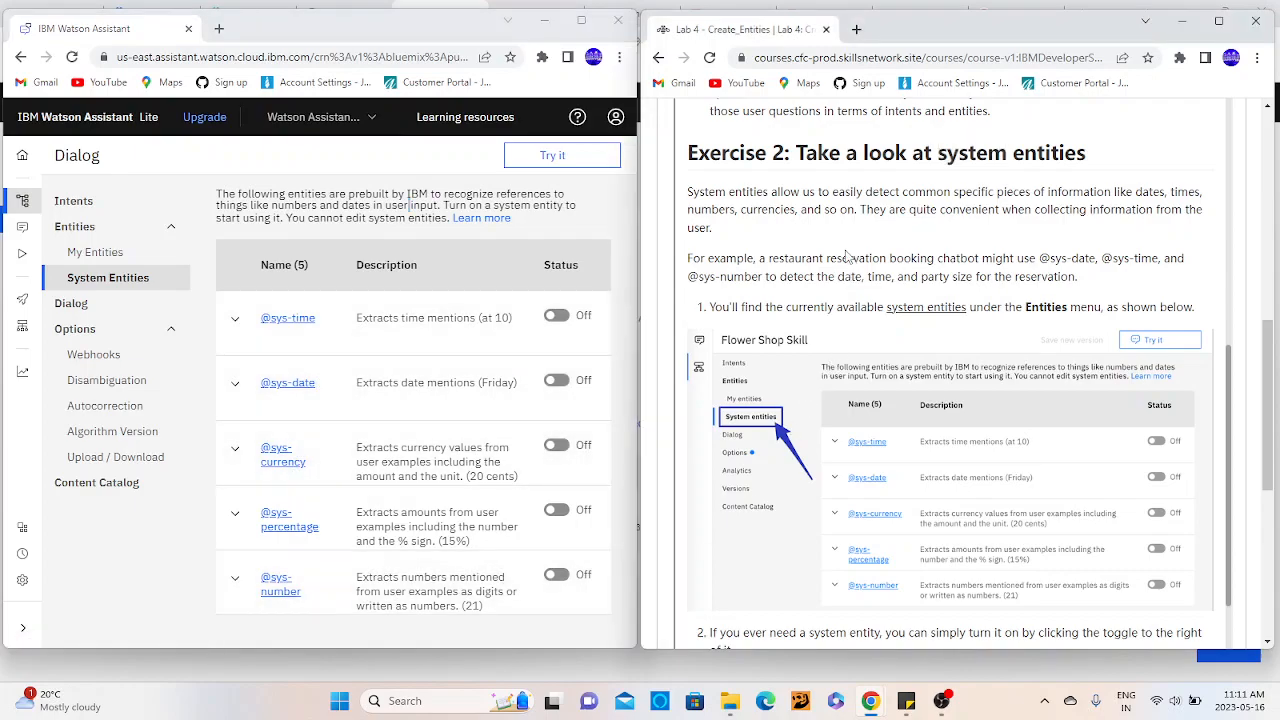
scroll(846, 257, down, 4)
scroll(846, 250, down, 5)
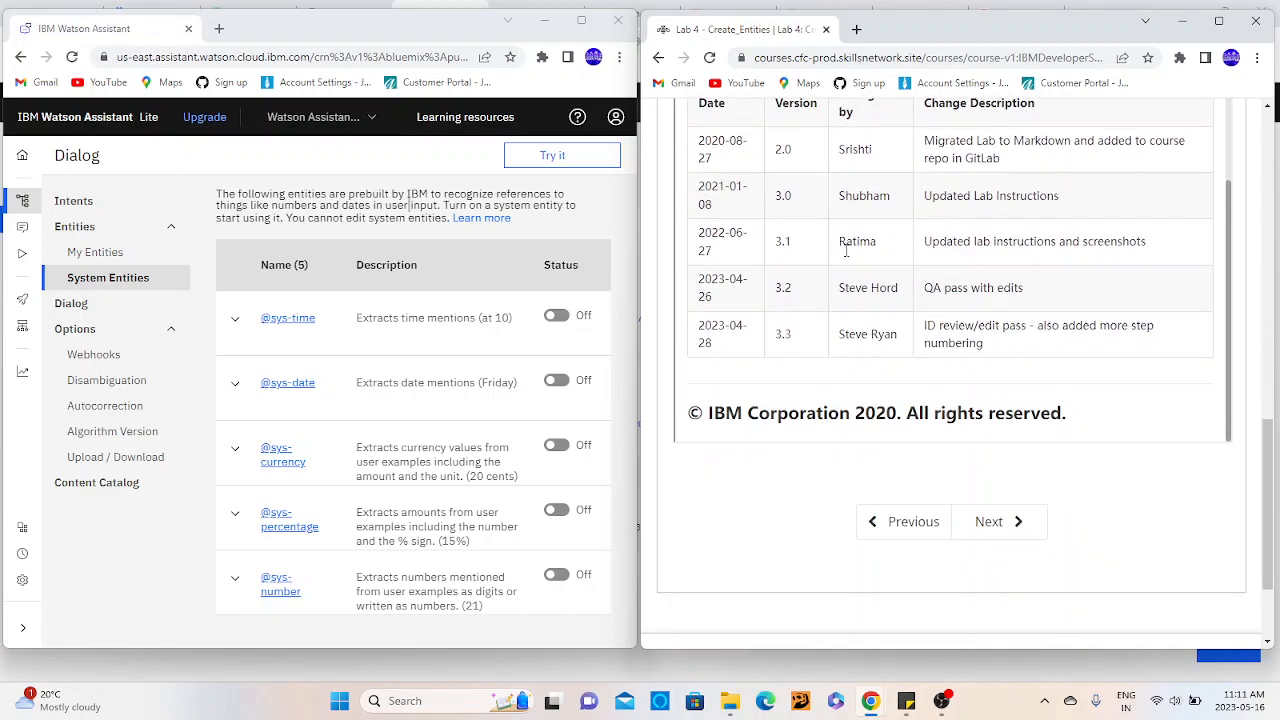
click(1271, 170)
click(1271, 170)
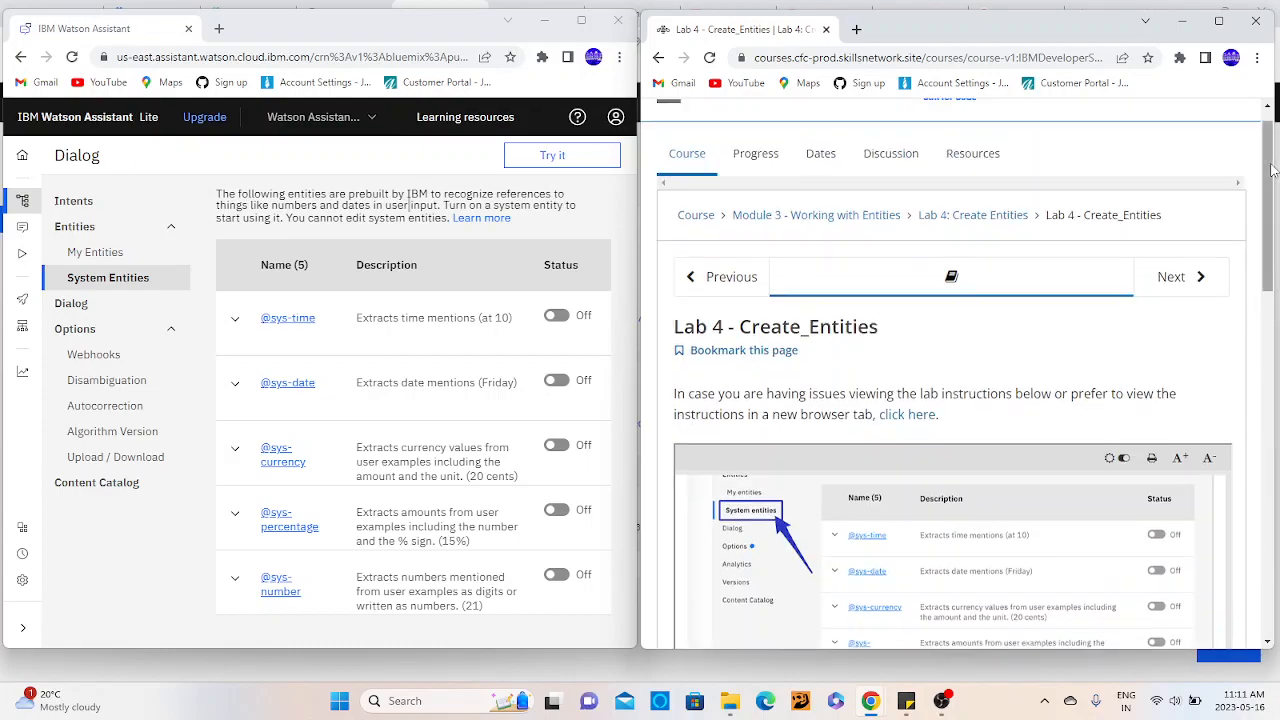
mouse_move(941, 703)
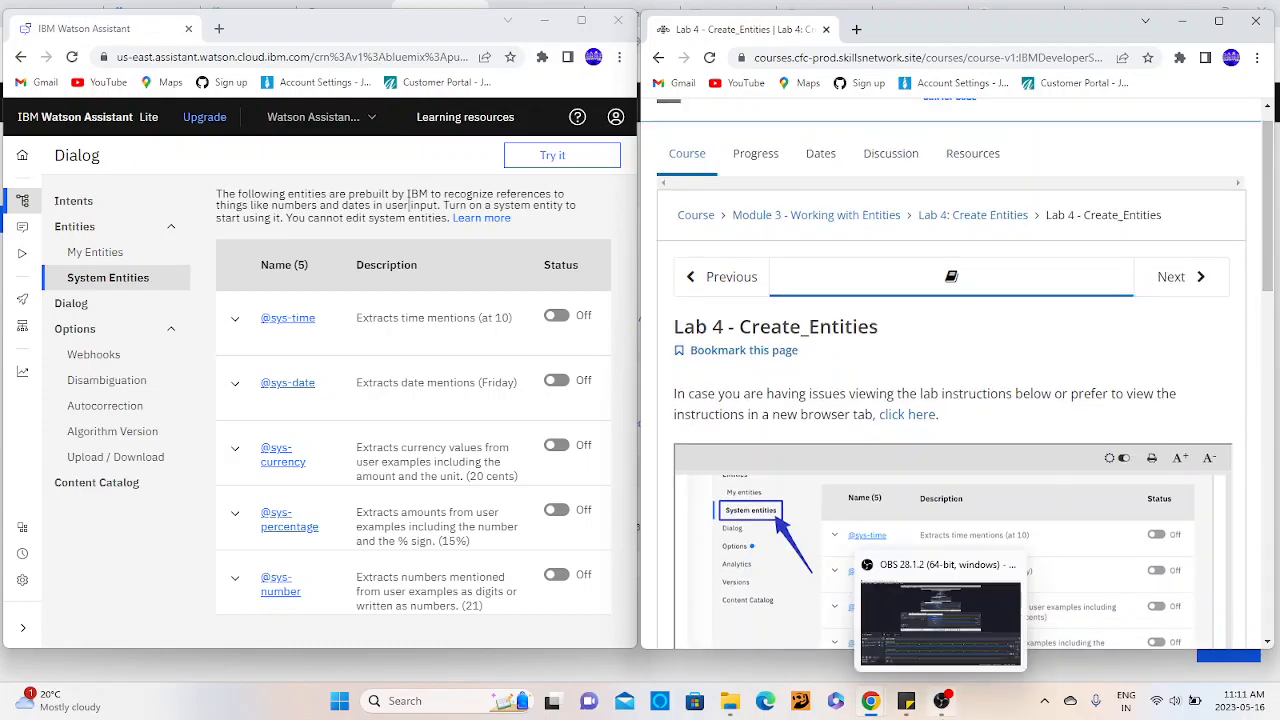